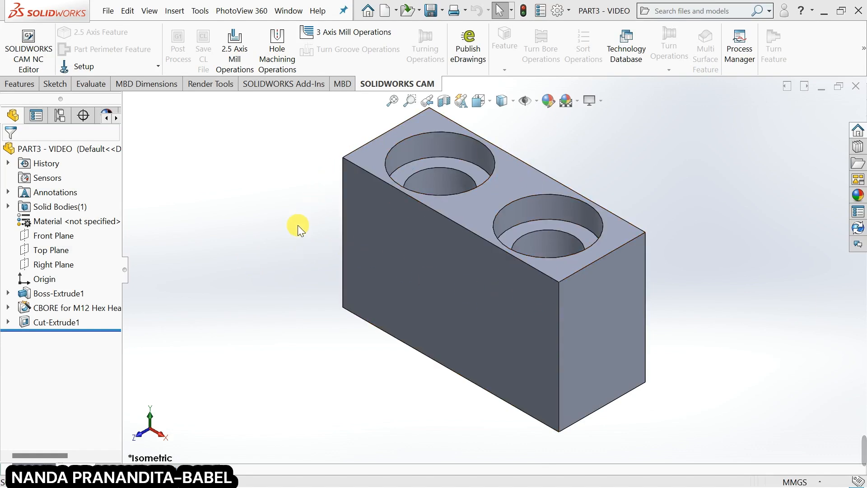
Show the counterbored block in isometric view and display its SOLIDWORKS CAM feature tree.
{"action": "middle_click_drag", "start_coordinate": [382, 178], "coordinate": [380, 199]}
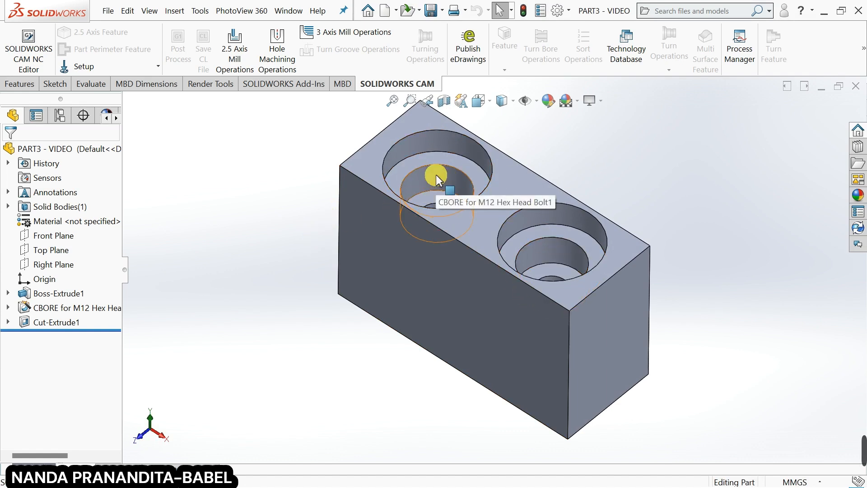
{"action": "left_click", "coordinate": [478, 102]}
{"action": "left_click", "coordinate": [547, 135]}
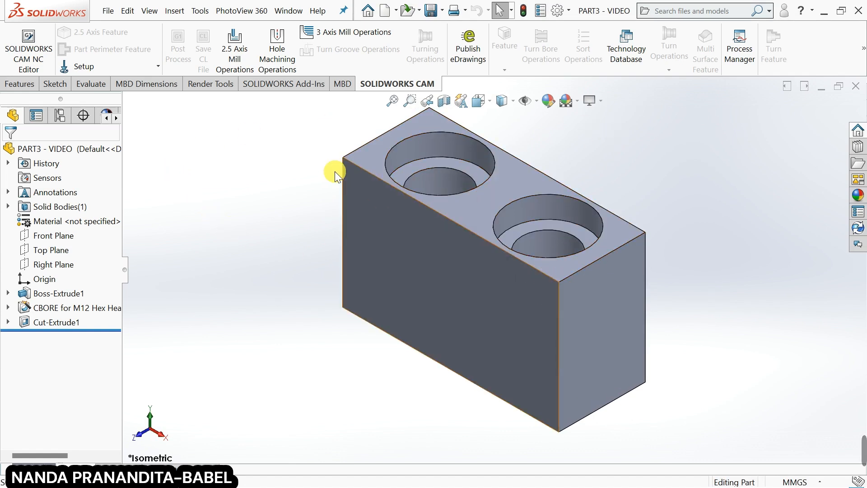
{"action": "left_click", "coordinate": [115, 116]}
{"action": "left_click", "coordinate": [115, 116]}
{"action": "left_click", "coordinate": [115, 117]}
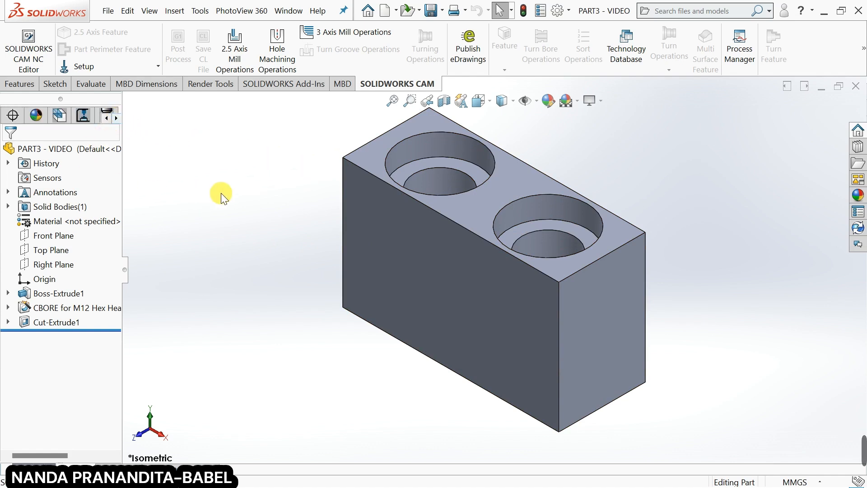
{"action": "left_click", "coordinate": [59, 115]}
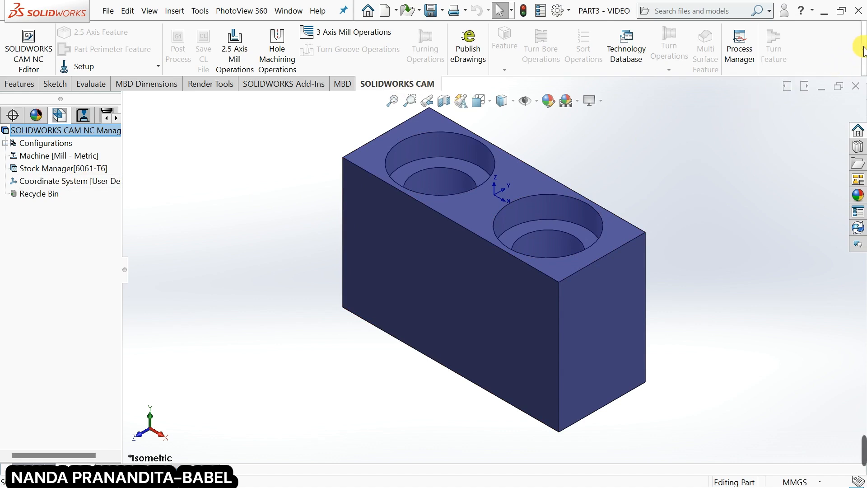
Limit the CAM mill feature extraction to holes by disabling the Non holes and Part perimeter feature types.
{"action": "mouse_move", "coordinate": [863, 48]}
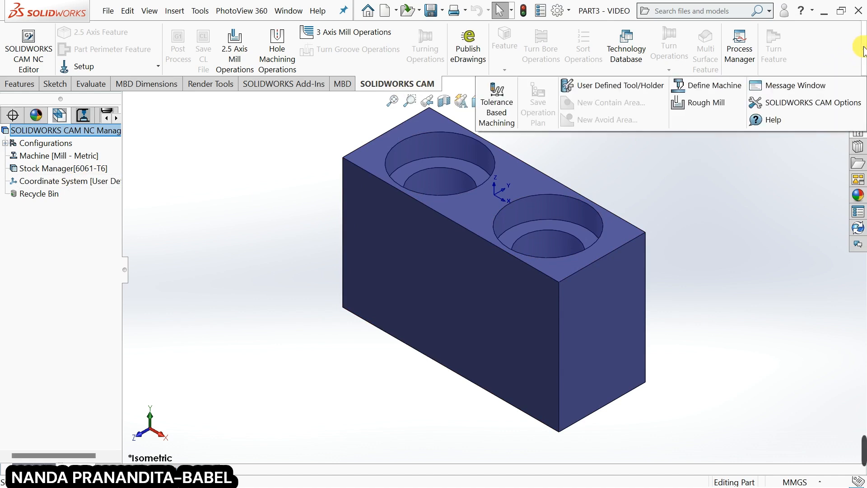
{"action": "left_click", "coordinate": [777, 101]}
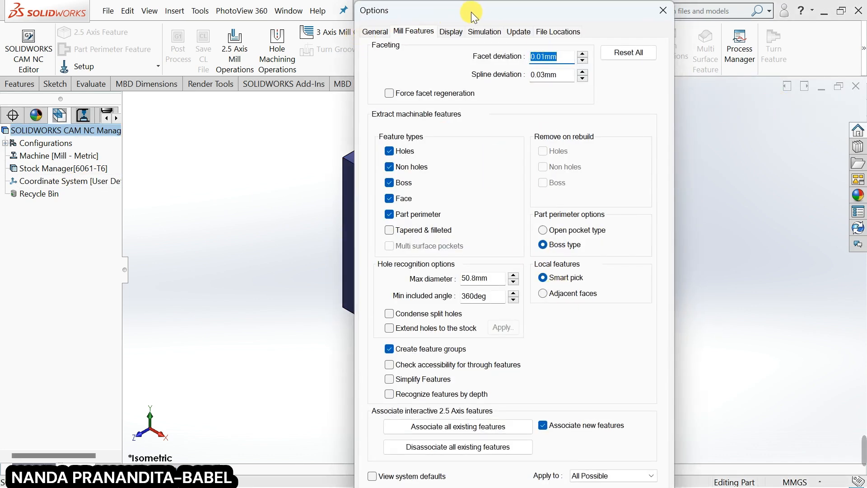
{"action": "left_click_drag", "start_coordinate": [471, 12], "coordinate": [593, 18]}
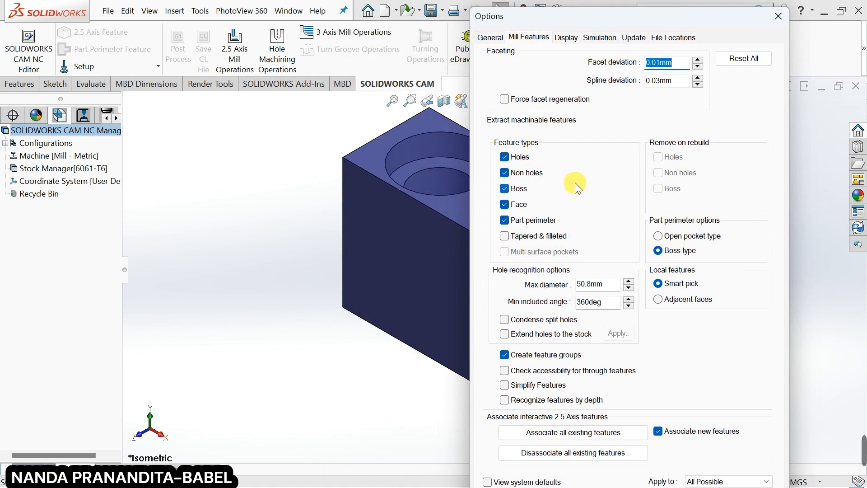
{"action": "left_click", "coordinate": [505, 173]}
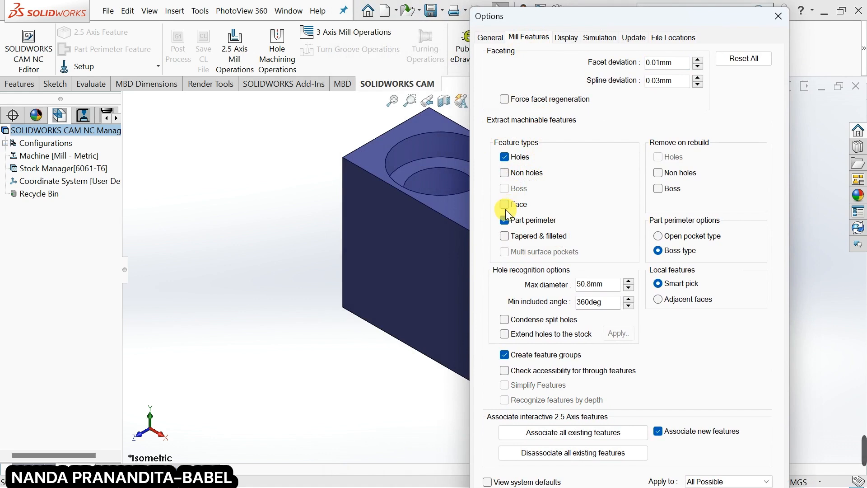
{"action": "left_click", "coordinate": [504, 221]}
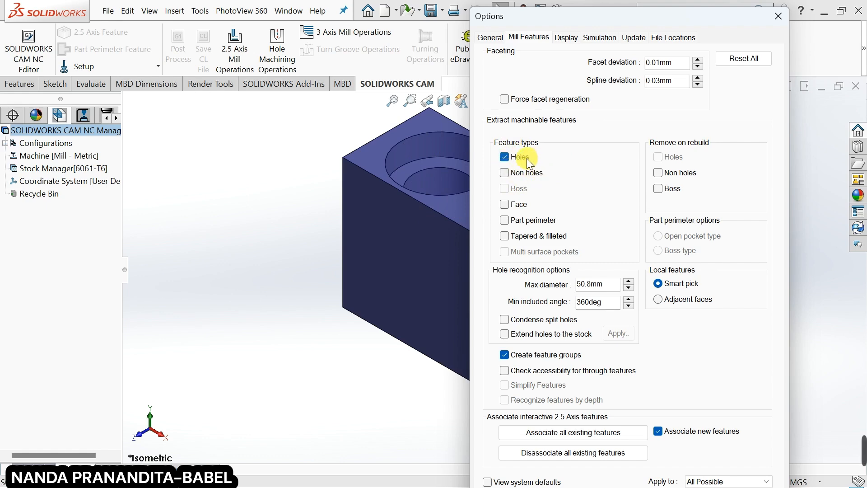
{"action": "key", "text": "Return"}
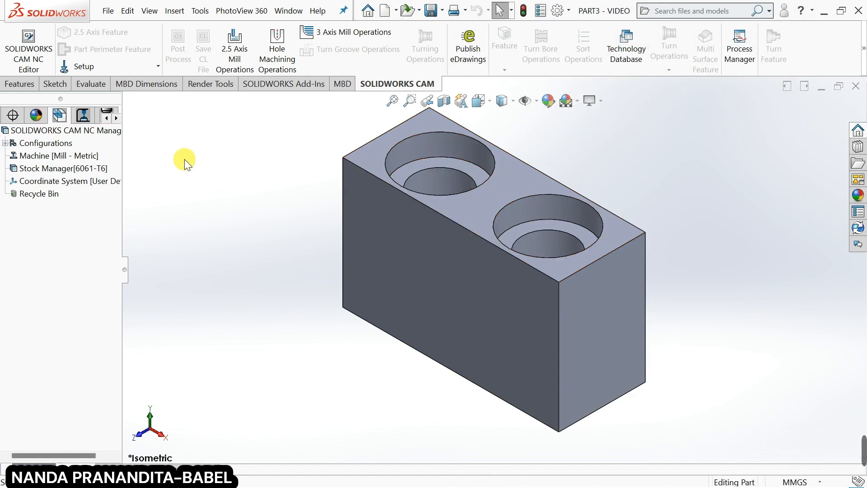
Extract the machinable features of the block and select the recognized hole group.
{"action": "left_click", "coordinate": [198, 12]}
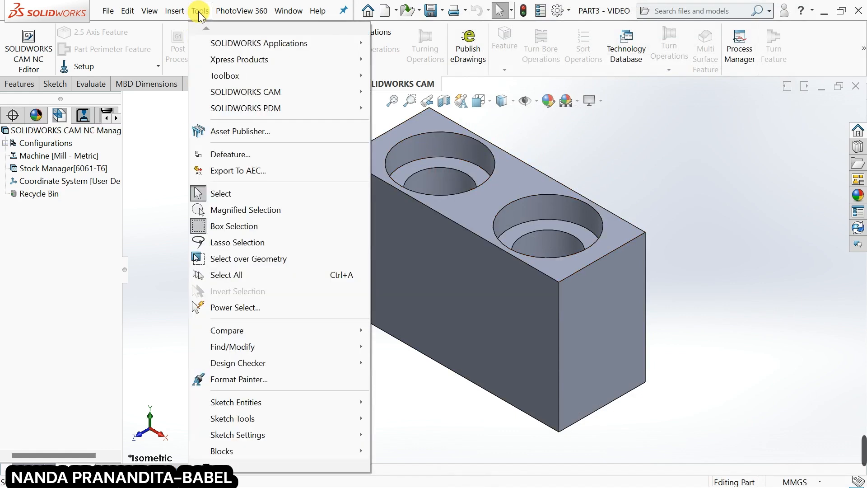
{"action": "mouse_move", "coordinate": [248, 93]}
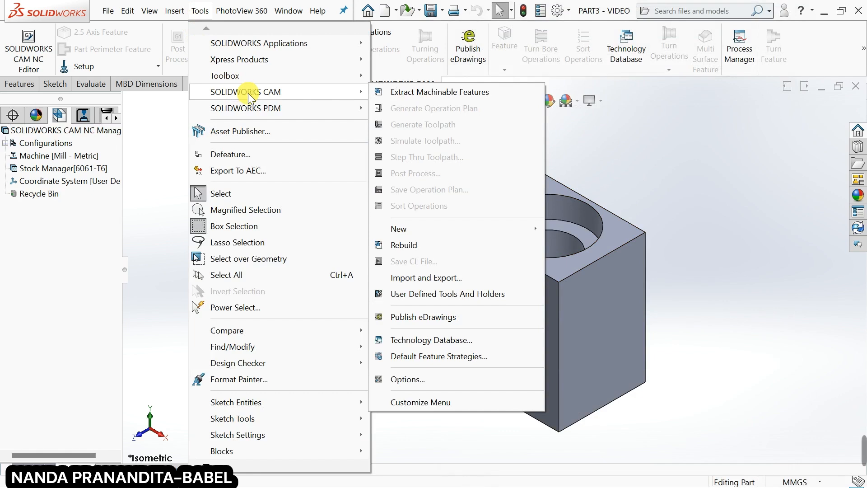
{"action": "left_click", "coordinate": [416, 93]}
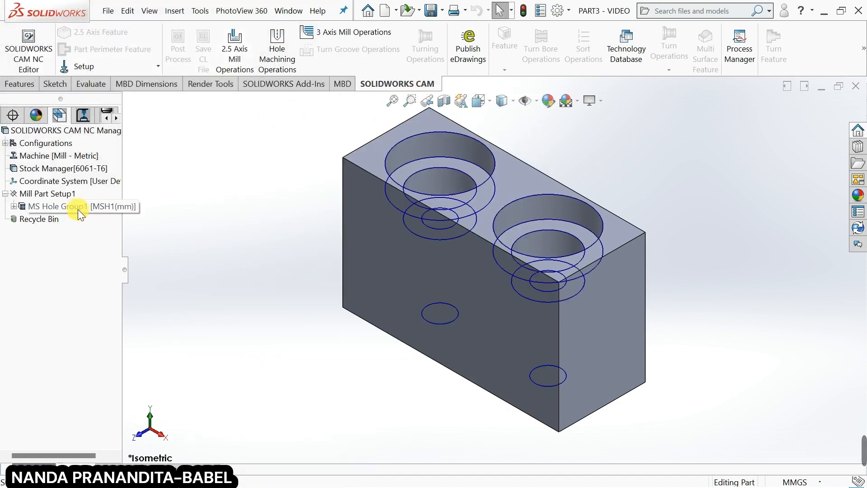
{"action": "left_click", "coordinate": [83, 210]}
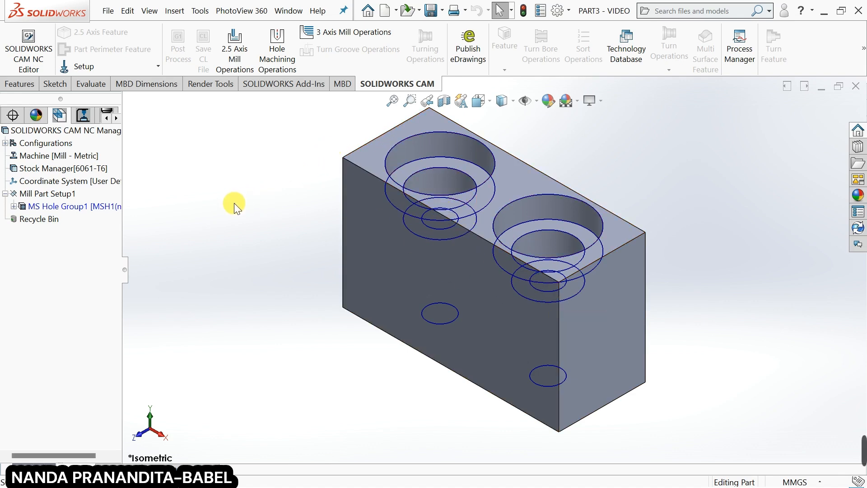
{"action": "right_click", "coordinate": [65, 208]}
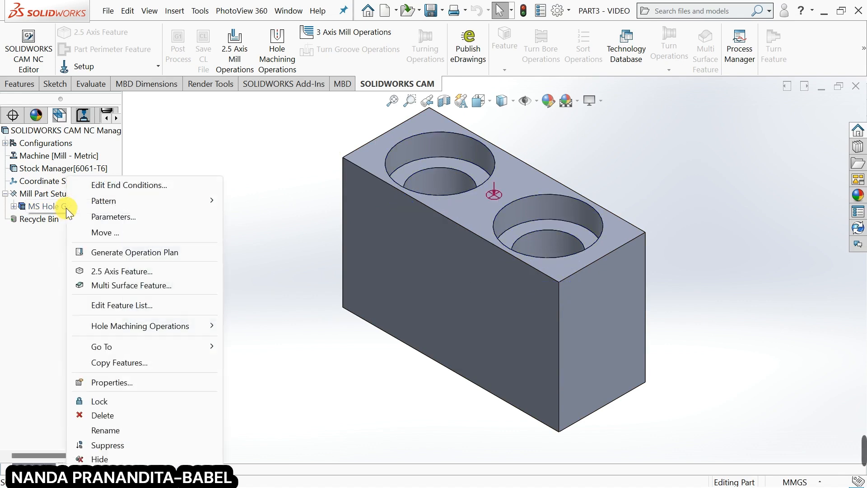
{"action": "mouse_move", "coordinate": [185, 329]}
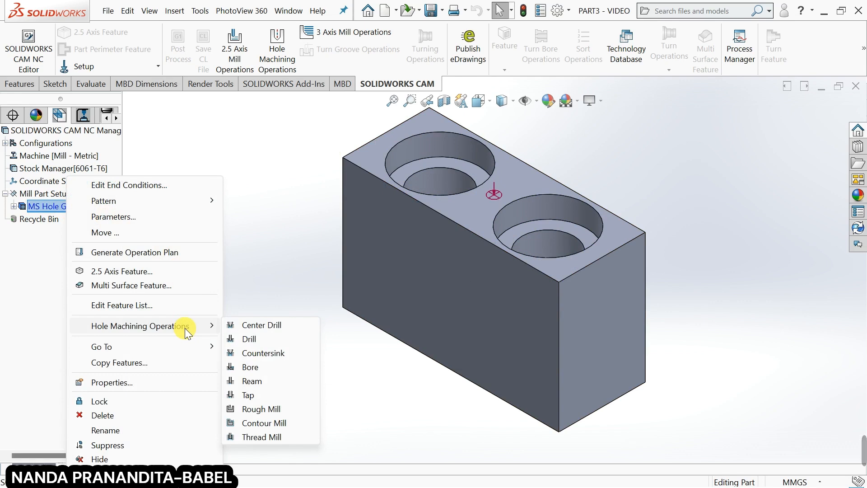
{"action": "left_click", "coordinate": [254, 157]}
{"action": "middle_click_drag", "start_coordinate": [288, 187], "coordinate": [312, 297]}
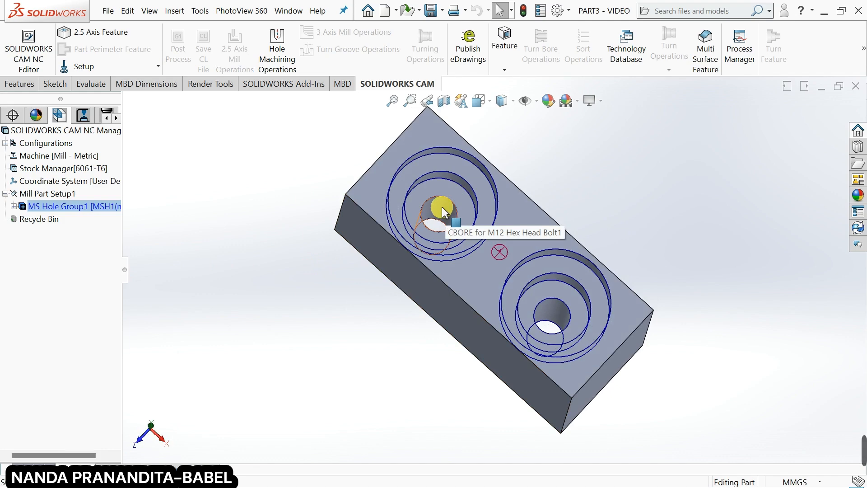
{"action": "middle_click_drag", "start_coordinate": [291, 330], "coordinate": [298, 212]}
Add a Center Drill operation to MS Hole Group1 using tool T06, the 6MM X 60DEG Center Drill.
{"action": "right_click", "coordinate": [79, 207]}
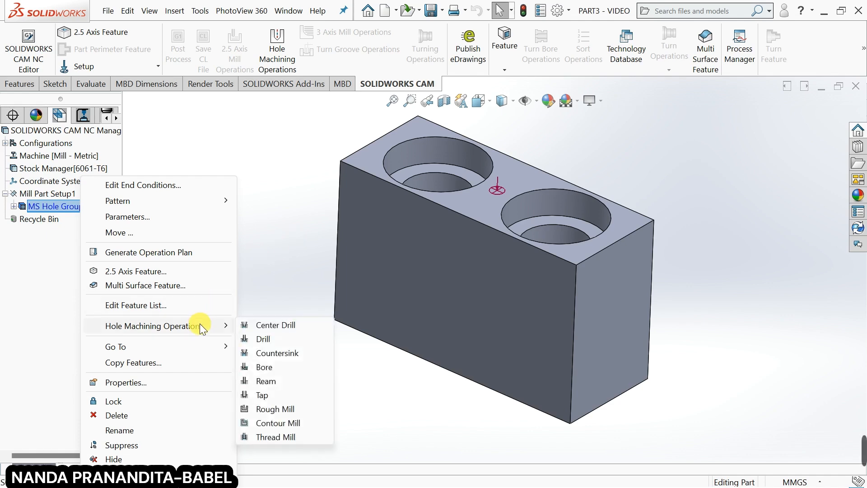
{"action": "left_click", "coordinate": [277, 326]}
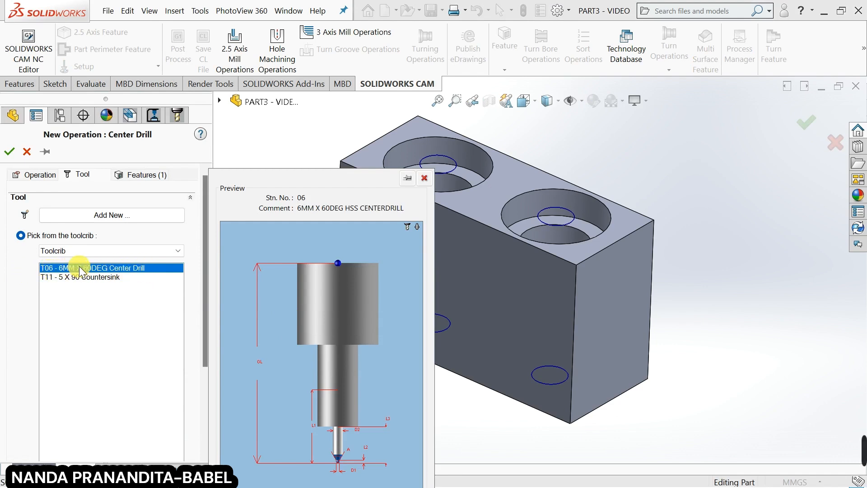
{"action": "left_click", "coordinate": [9, 152]}
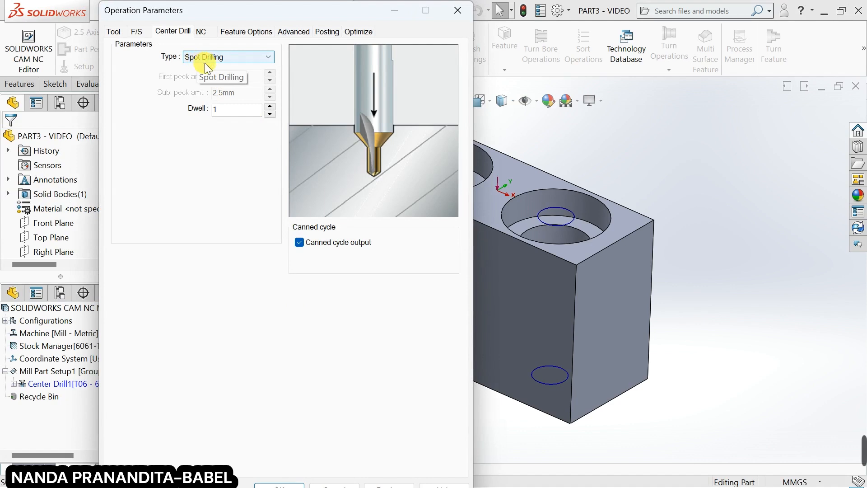
Compare the hole diameters of Cylinder1, Cylinder2 and Cylinder3 in the center drill's machinable hole parameters, keeping Cylinder3.
{"action": "left_click", "coordinate": [250, 31]}
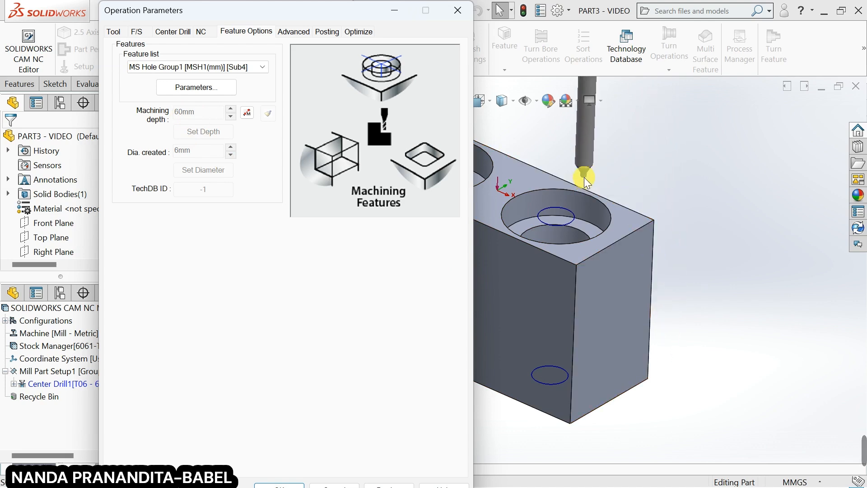
{"action": "left_click", "coordinate": [624, 316]}
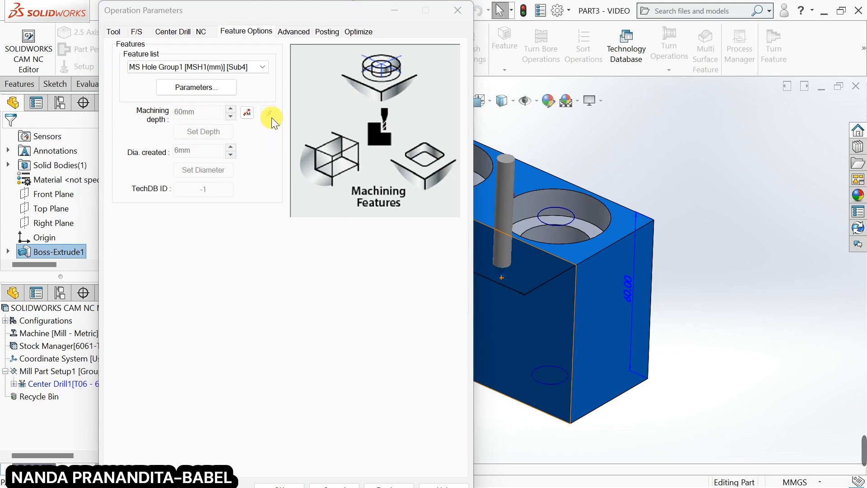
{"action": "left_click", "coordinate": [198, 86]}
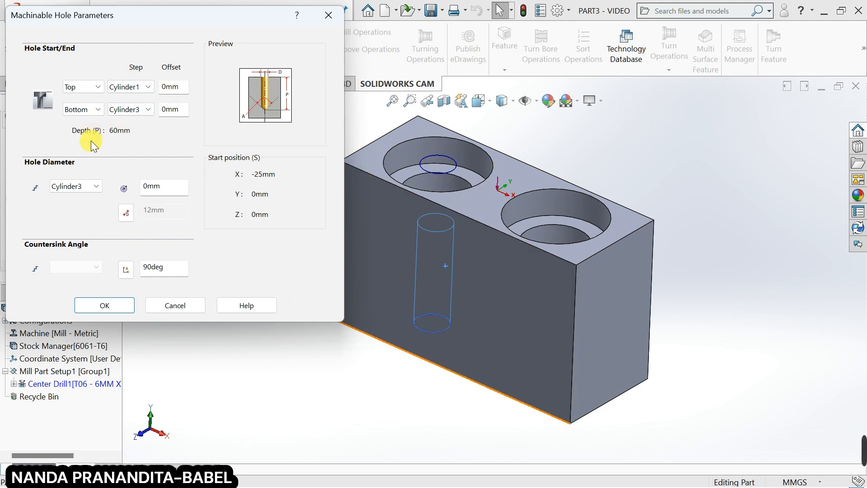
{"action": "left_click", "coordinate": [91, 186]}
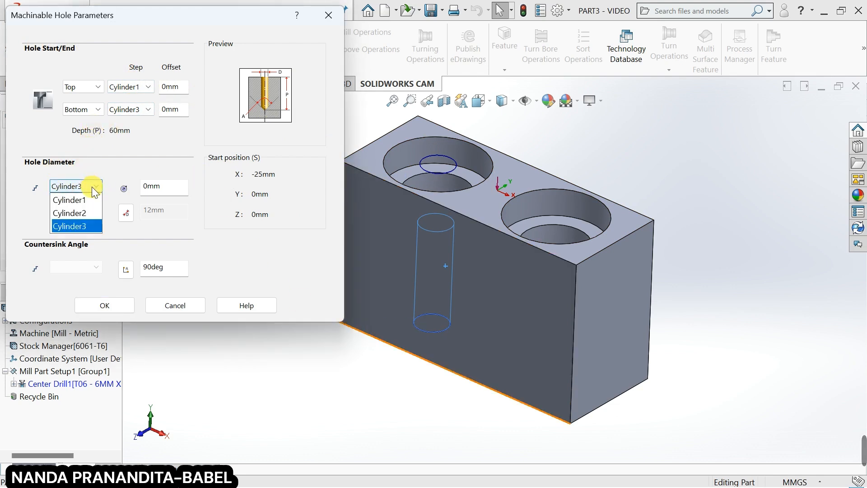
{"action": "left_click", "coordinate": [75, 225]}
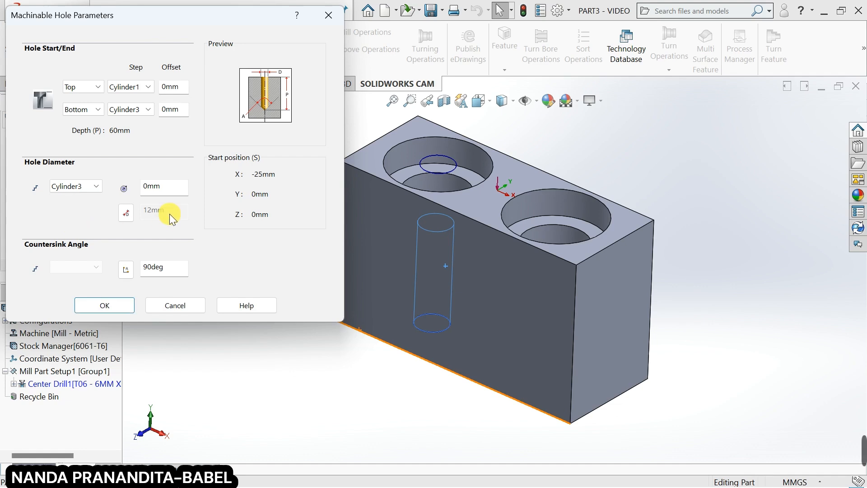
{"action": "left_click", "coordinate": [87, 184]}
{"action": "left_click", "coordinate": [88, 201]}
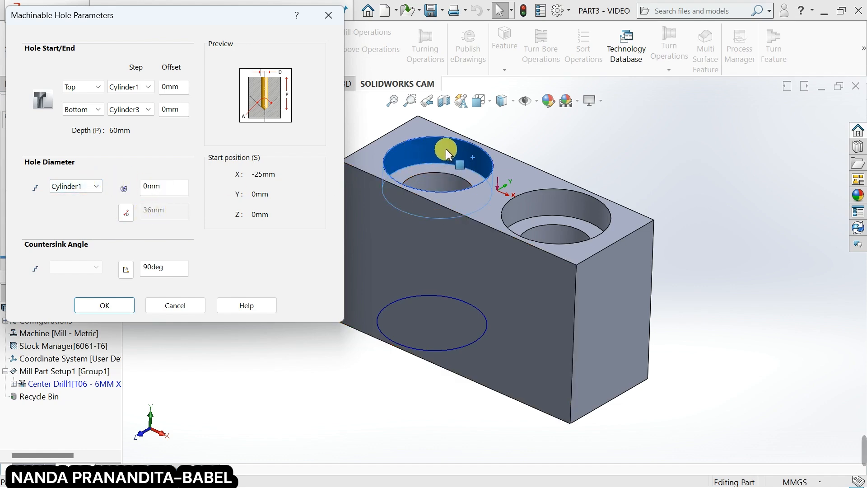
{"action": "left_click", "coordinate": [85, 185]}
{"action": "left_click", "coordinate": [75, 208]}
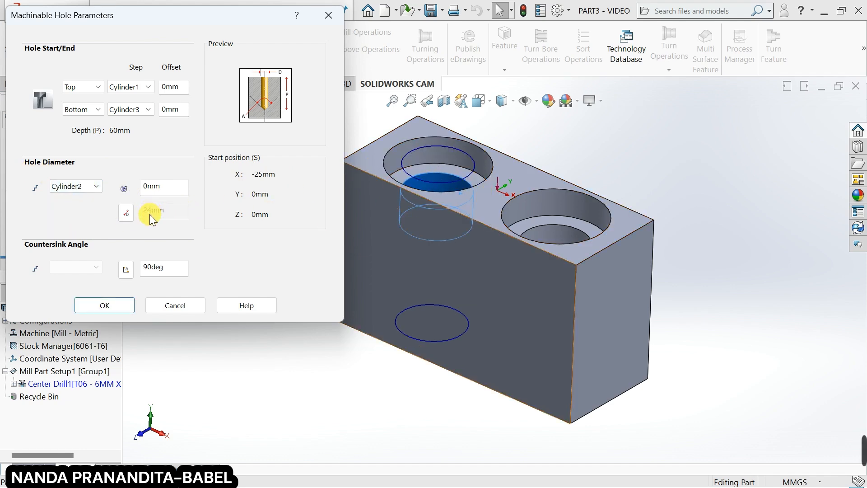
{"action": "left_click", "coordinate": [91, 184]}
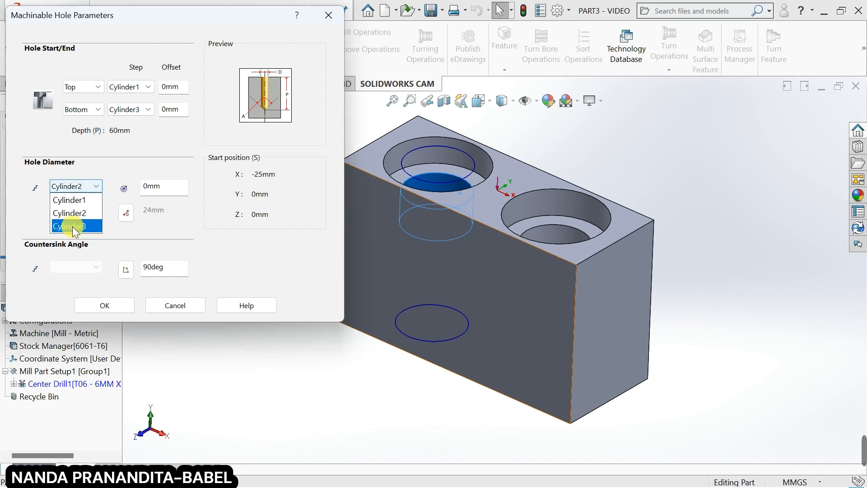
{"action": "left_click", "coordinate": [81, 226]}
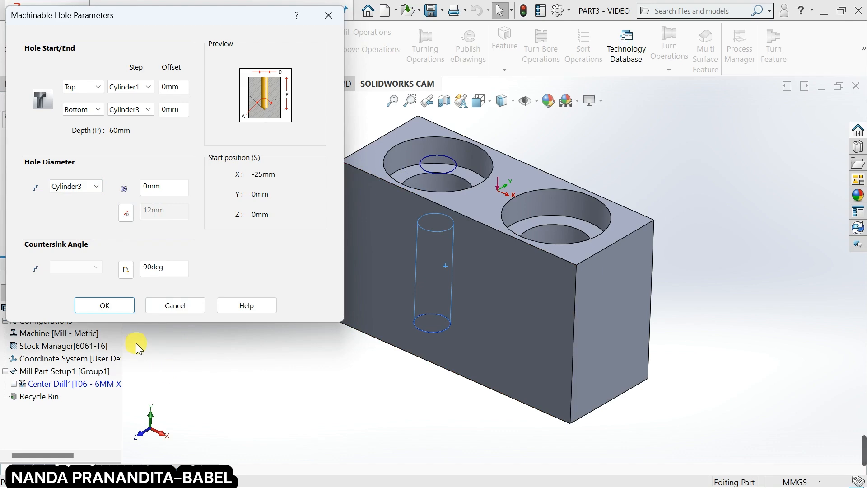
{"action": "left_click", "coordinate": [109, 302]}
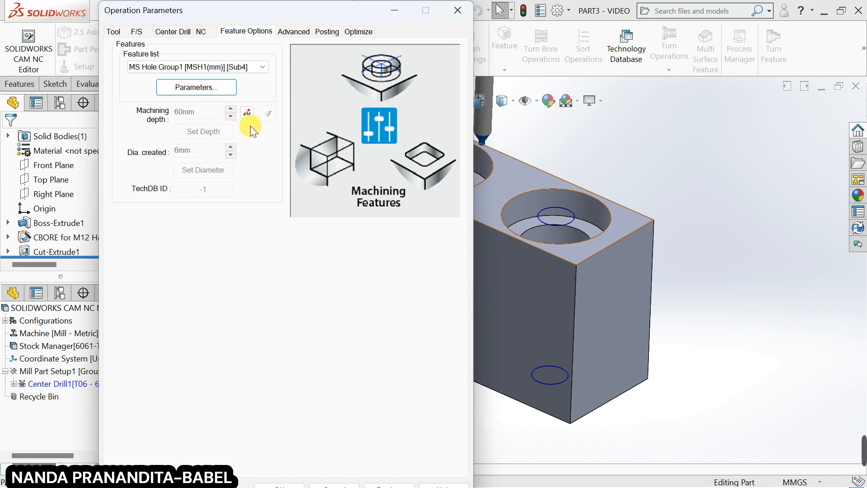
Review the center drill tool dimensions and override the operation's machining depth with 3 mm.
{"action": "left_click", "coordinate": [113, 31]}
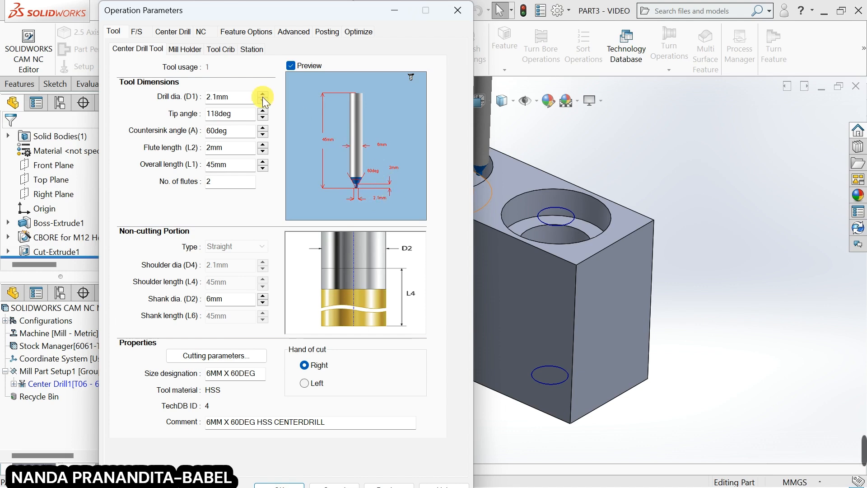
{"action": "left_click", "coordinate": [236, 32]}
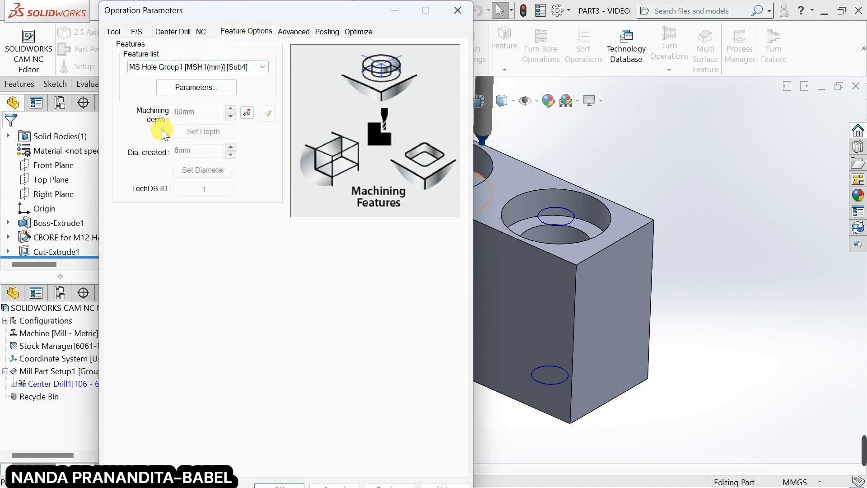
{"action": "left_click", "coordinate": [249, 113]}
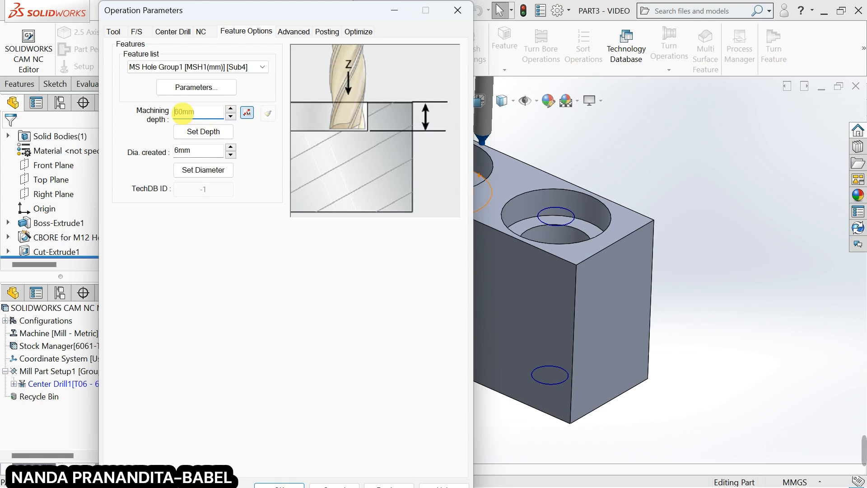
{"action": "type", "text": "3"}
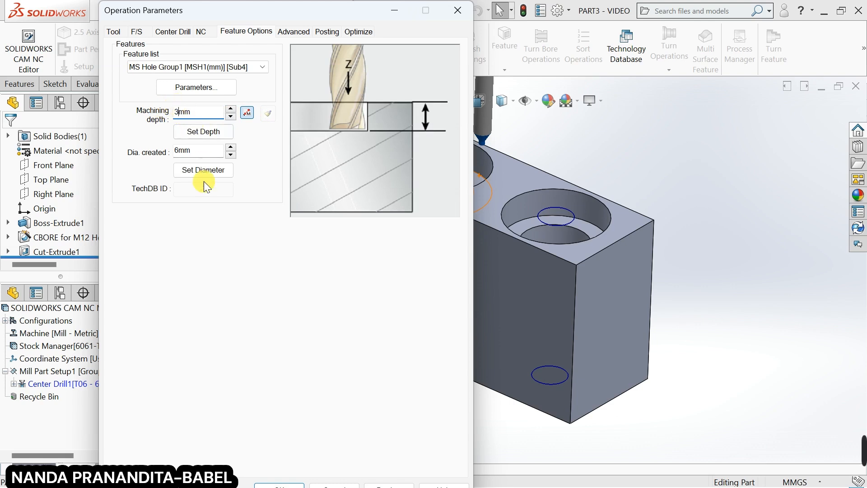
{"action": "left_click", "coordinate": [178, 32]}
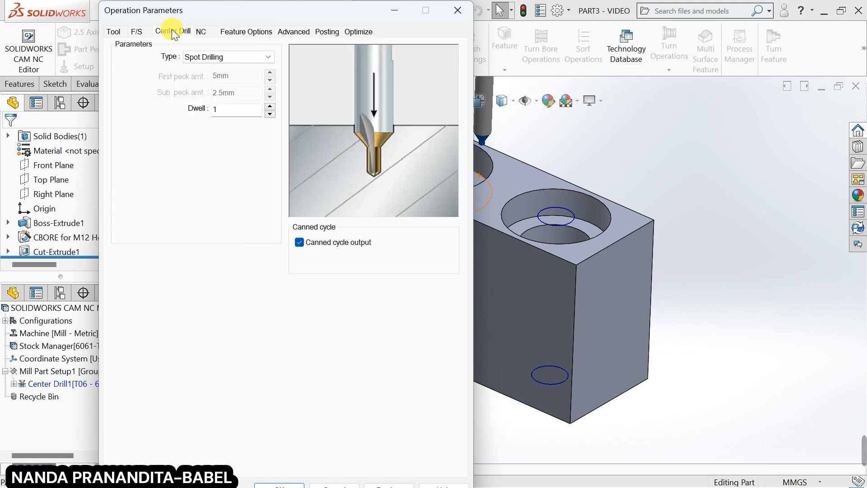
Accept the center drill operation parameters and generate the toolpath for Center Drill1.
{"action": "left_click", "coordinate": [278, 483]}
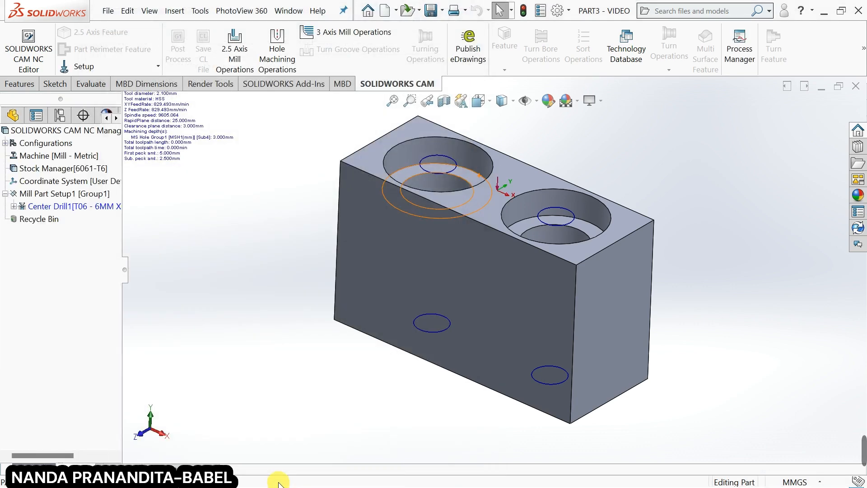
{"action": "right_click", "coordinate": [58, 206]}
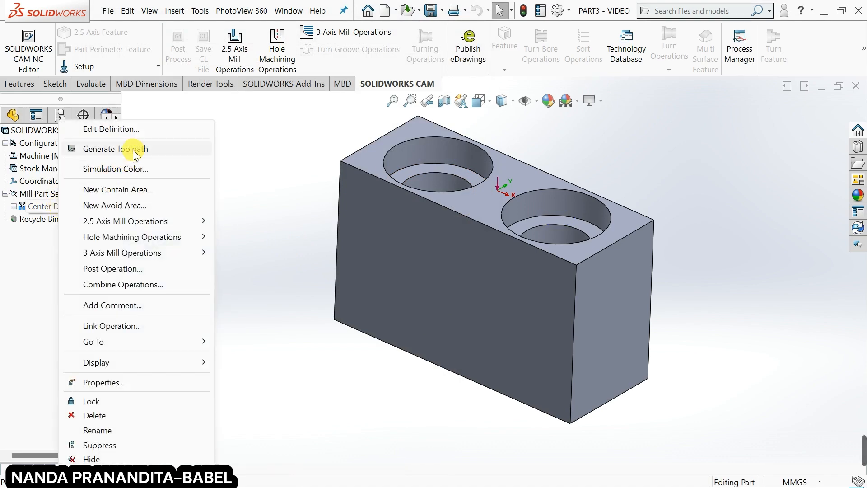
{"action": "left_click", "coordinate": [134, 150]}
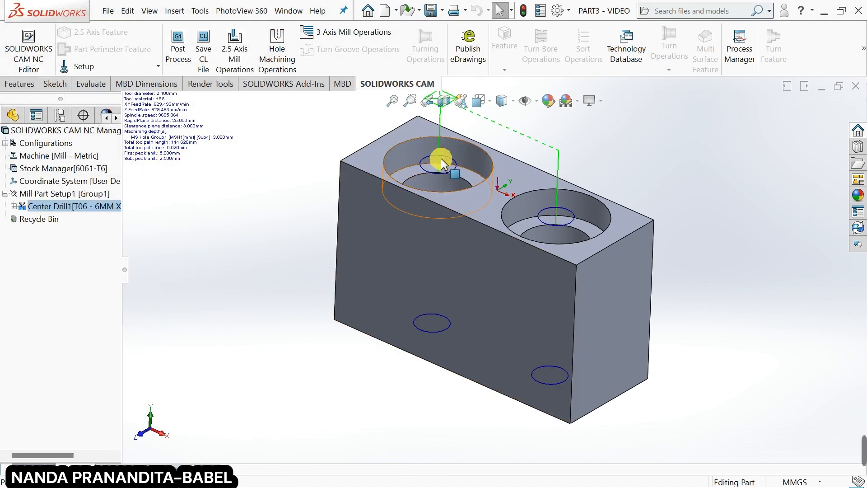
Simulate the center drill toolpath on both holes at the slowest speed, ending the simulation when it finishes.
{"action": "right_click", "coordinate": [86, 205]}
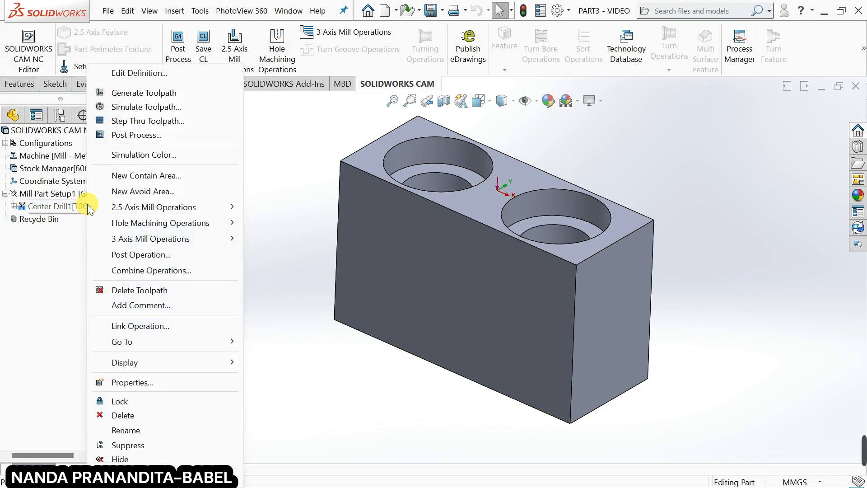
{"action": "left_click", "coordinate": [154, 107]}
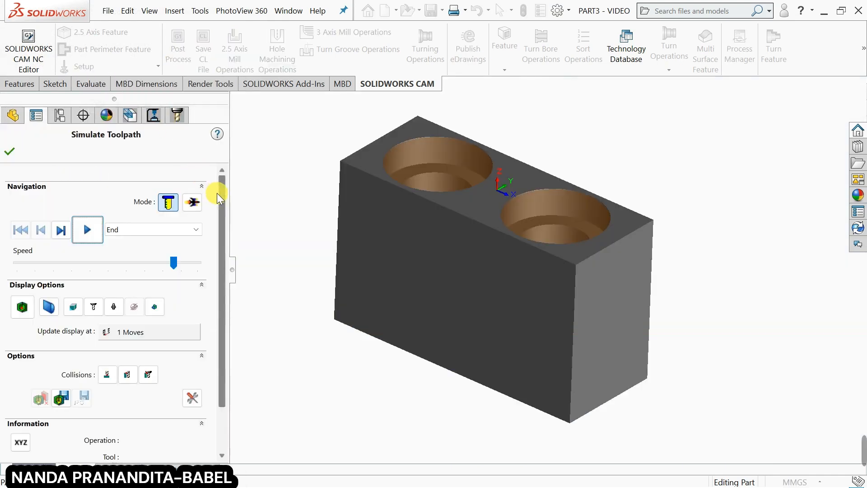
{"action": "left_click_drag", "start_coordinate": [174, 262], "coordinate": [16, 264]}
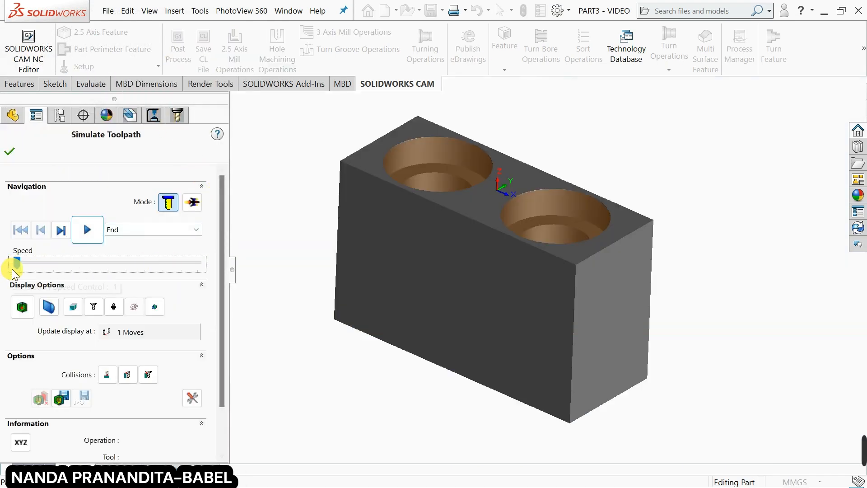
{"action": "left_click", "coordinate": [88, 230]}
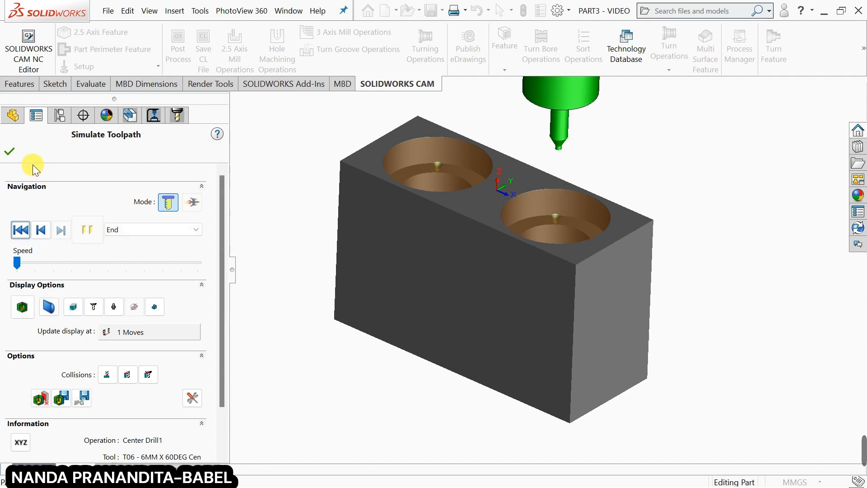
{"action": "left_click", "coordinate": [10, 150]}
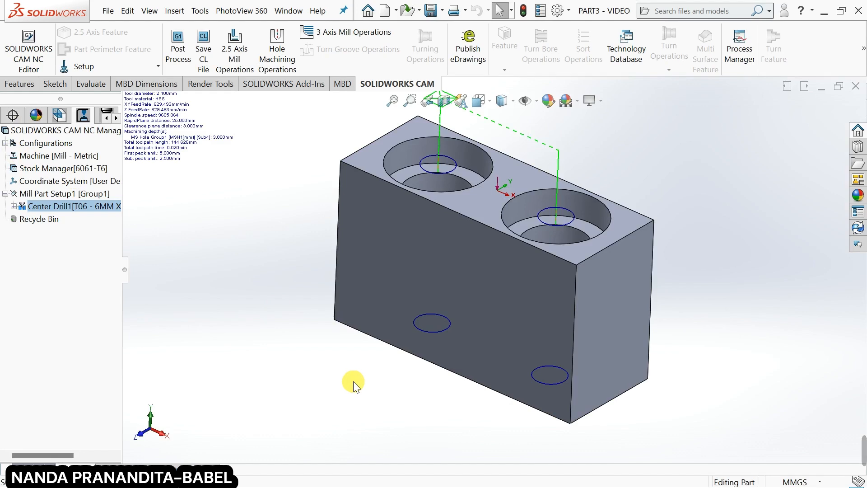
Review the toolpath analysis, estimated machining time and spot drilling parameters of Center Drill1.
{"action": "right_click", "coordinate": [92, 206]}
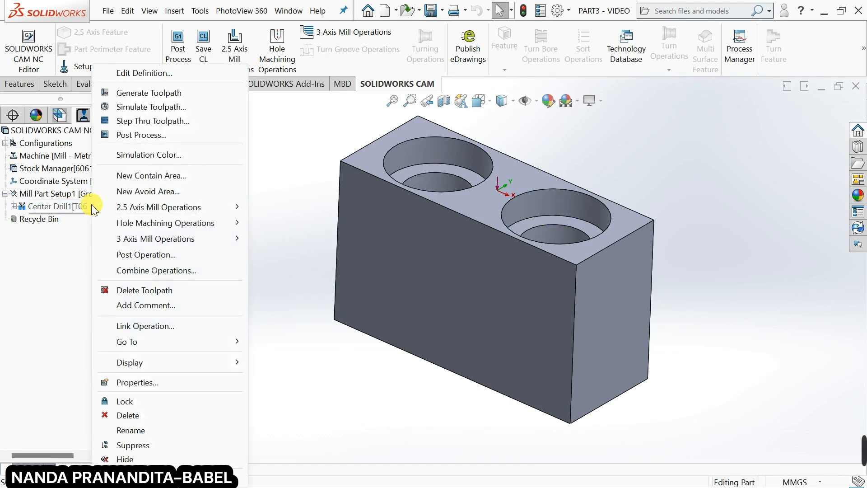
{"action": "left_click", "coordinate": [151, 74]}
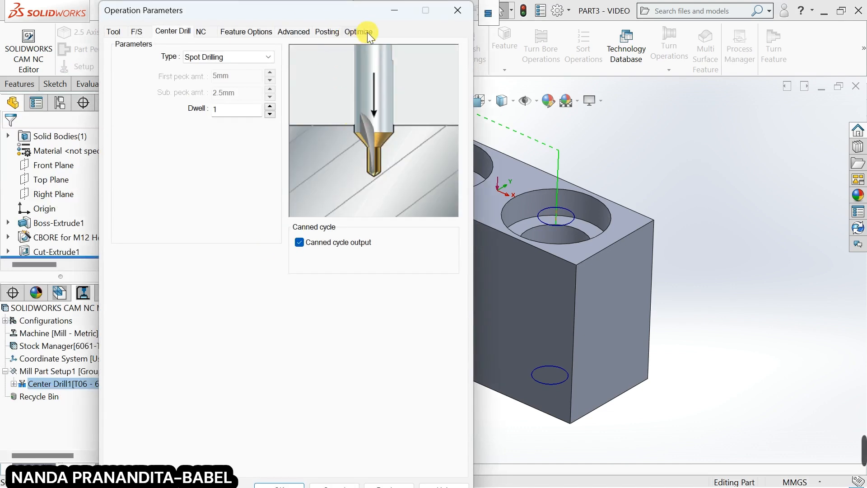
{"action": "left_click", "coordinate": [369, 35]}
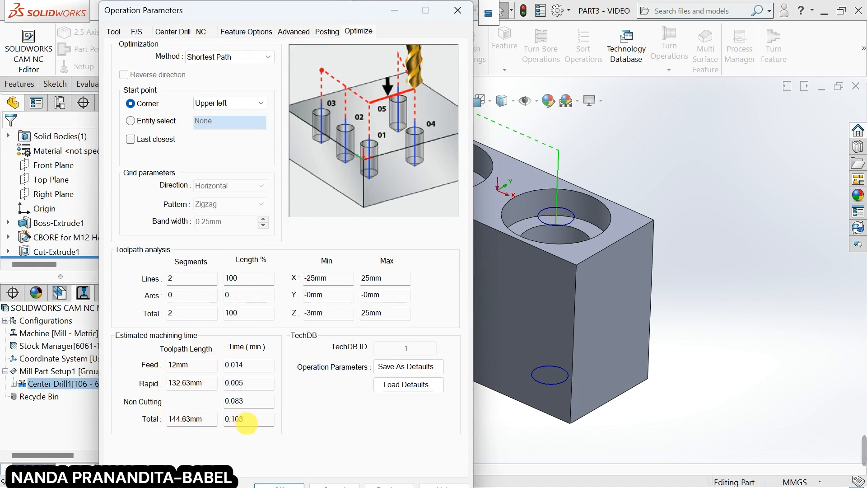
{"action": "left_click", "coordinate": [168, 30]}
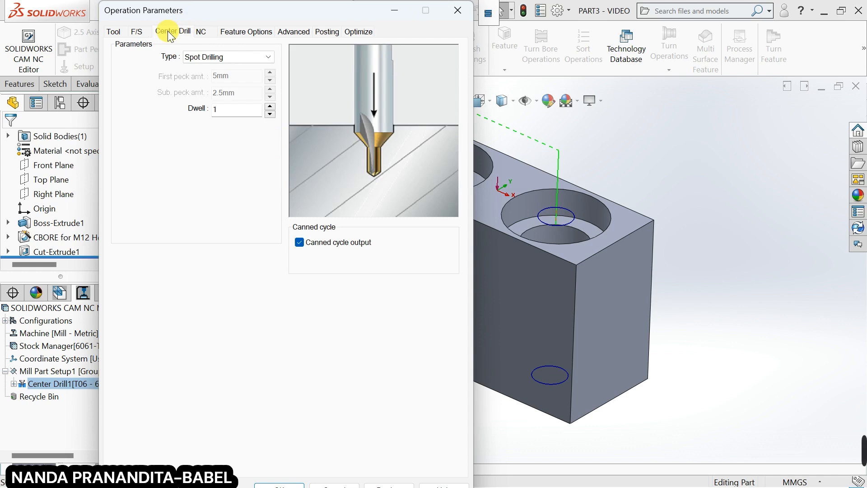
{"action": "left_click", "coordinate": [357, 33]}
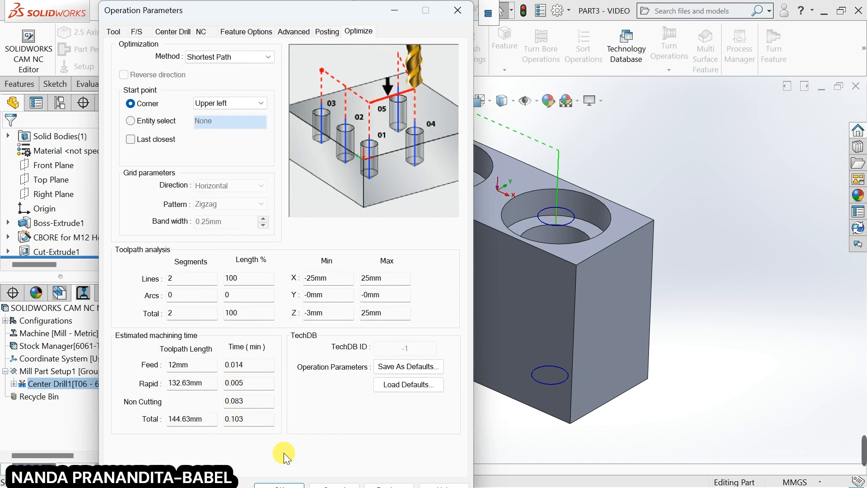
{"action": "left_click", "coordinate": [280, 484]}
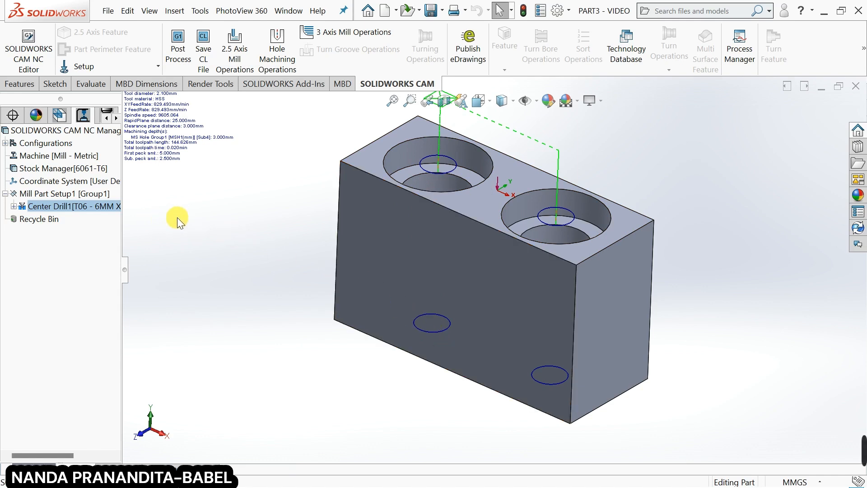
Start a Drill operation on MS Hole Group1 and check the diameter of the narrowest hole section.
{"action": "left_click", "coordinate": [61, 115]}
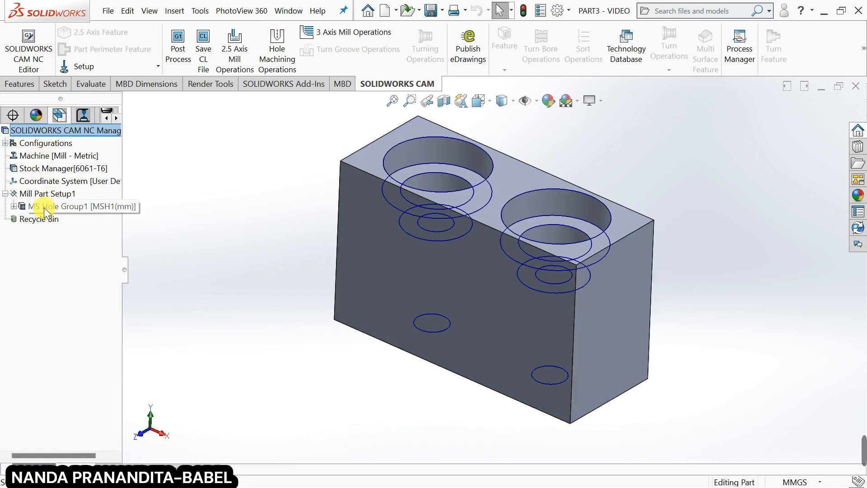
{"action": "right_click", "coordinate": [68, 207]}
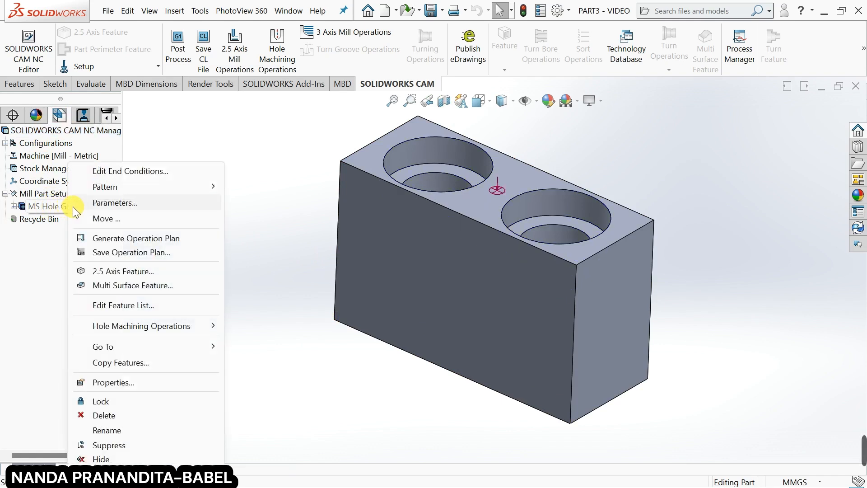
{"action": "mouse_move", "coordinate": [177, 331]}
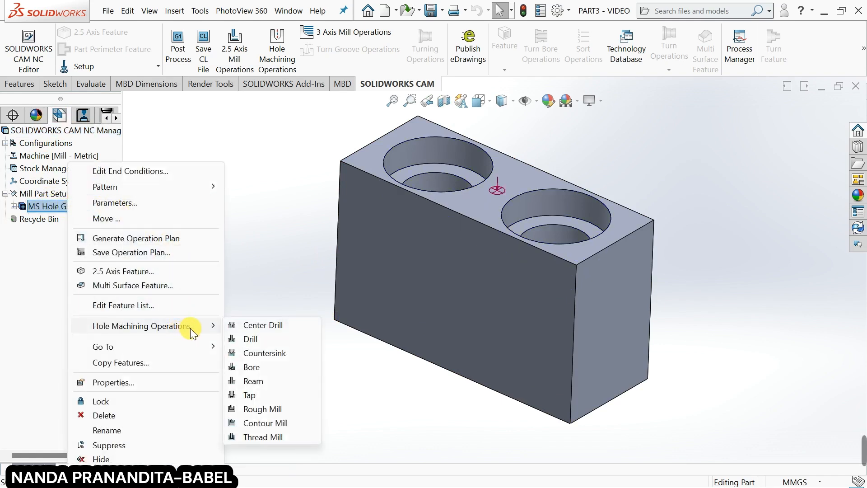
{"action": "left_click", "coordinate": [274, 339]}
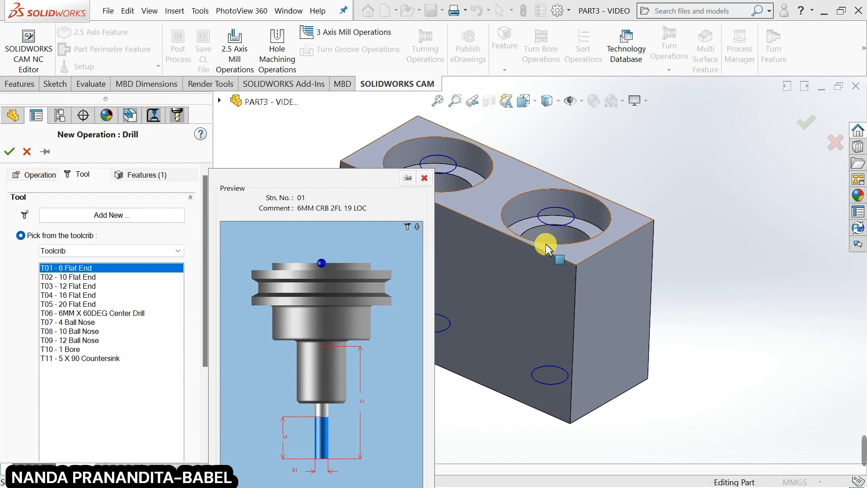
{"action": "middle_click_drag", "start_coordinate": [542, 223], "coordinate": [422, 219]}
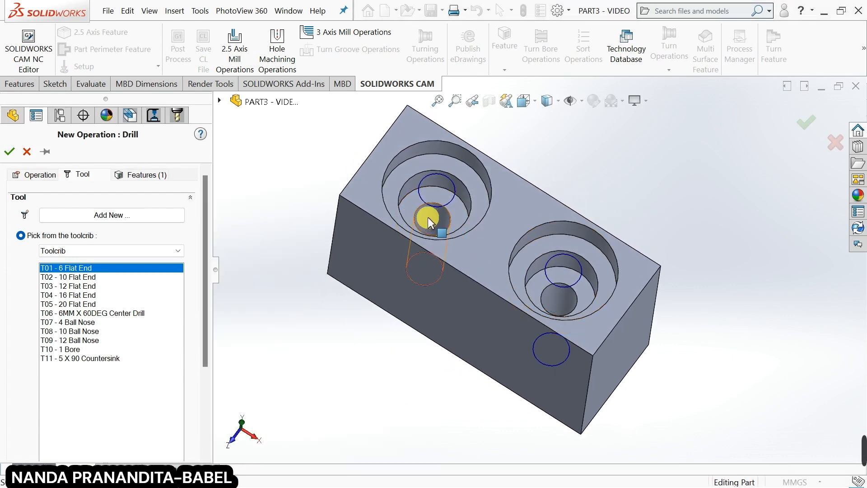
{"action": "left_click", "coordinate": [429, 217]}
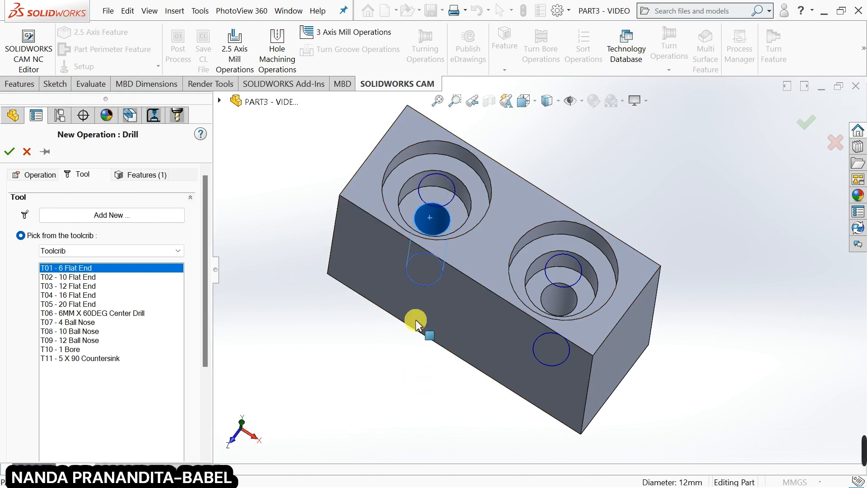
{"action": "left_click", "coordinate": [524, 100]}
{"action": "left_click", "coordinate": [592, 135]}
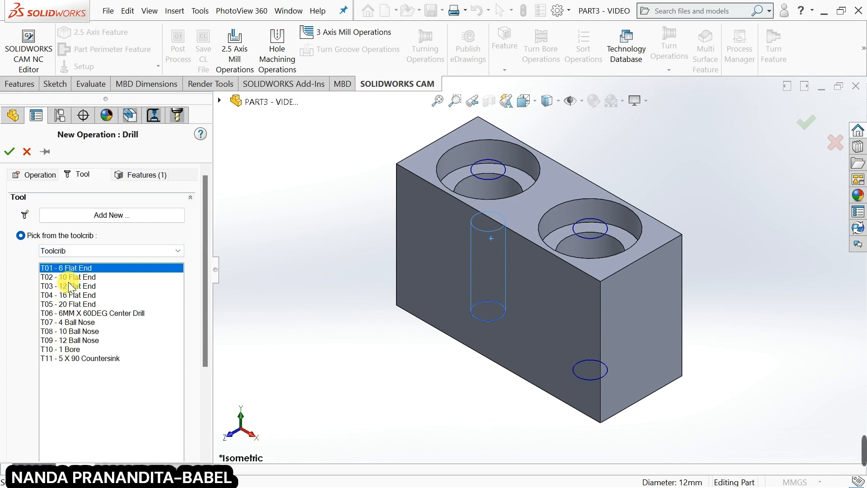
Add the 12.0mm JOBBER drill from the metric mill tool library to the toolcrib and create the Drill operation with it.
{"action": "left_click", "coordinate": [115, 217]}
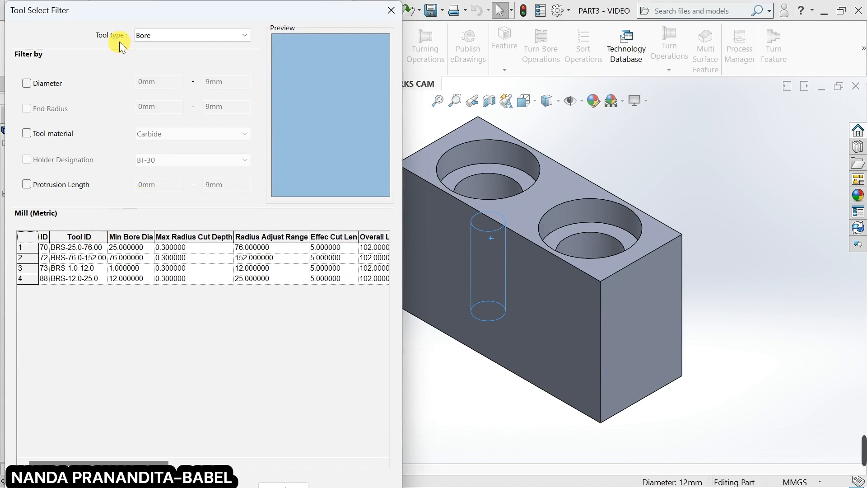
{"action": "left_click", "coordinate": [180, 34]}
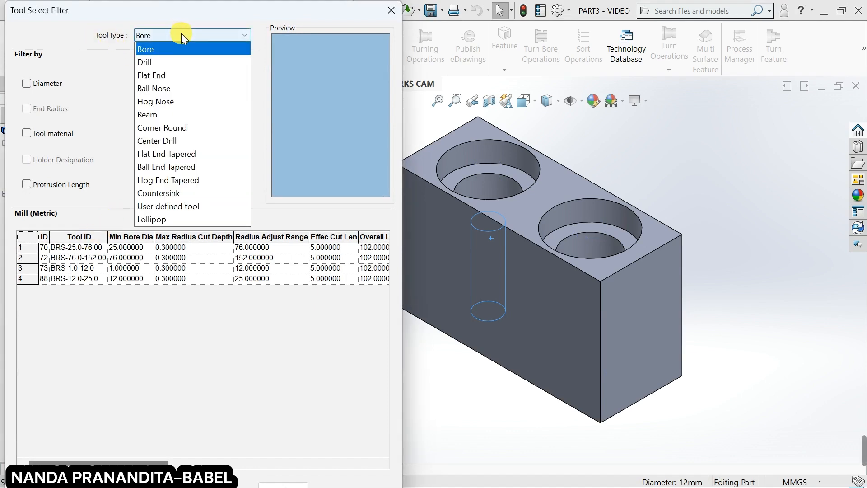
{"action": "left_click", "coordinate": [161, 62]}
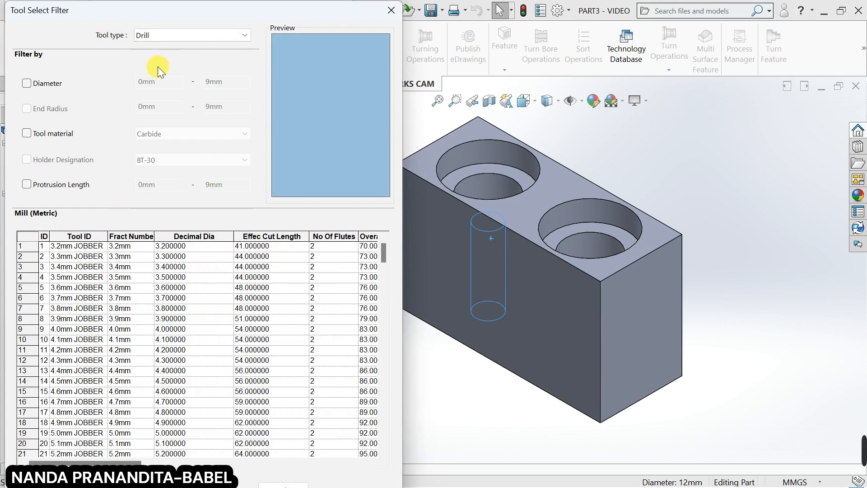
{"action": "scroll", "coordinate": [81, 296], "scroll_direction": "down", "scroll_amount": 5}
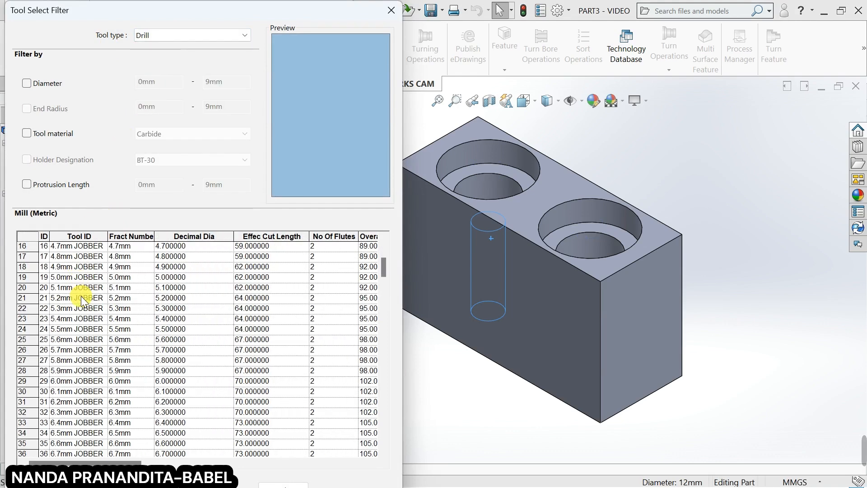
{"action": "scroll", "coordinate": [81, 297], "scroll_direction": "down", "scroll_amount": 13}
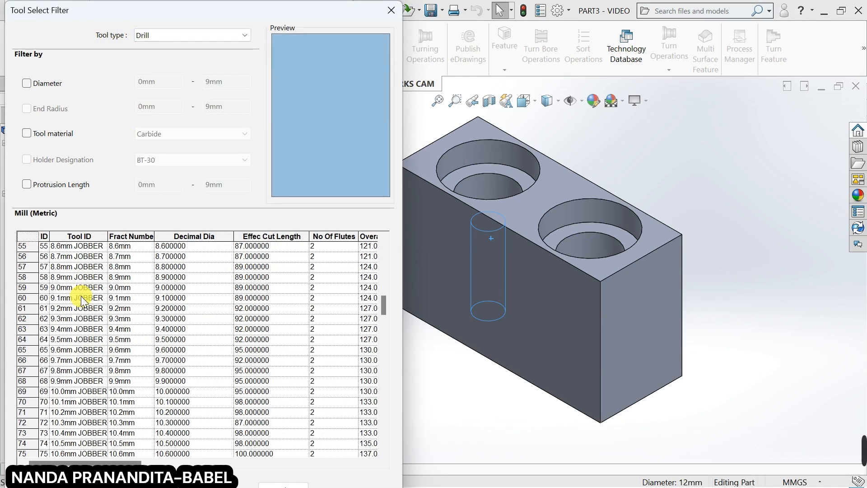
{"action": "scroll", "coordinate": [81, 297], "scroll_direction": "down", "scroll_amount": 7}
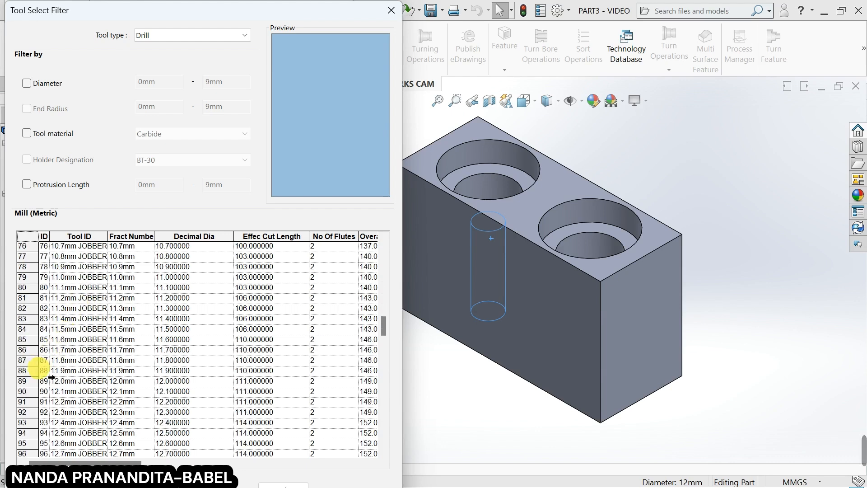
{"action": "left_click", "coordinate": [20, 381]}
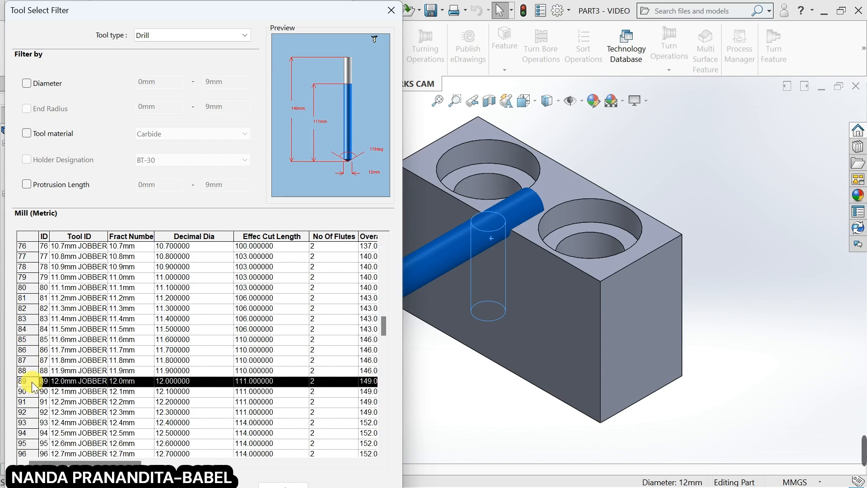
{"action": "left_click", "coordinate": [124, 484]}
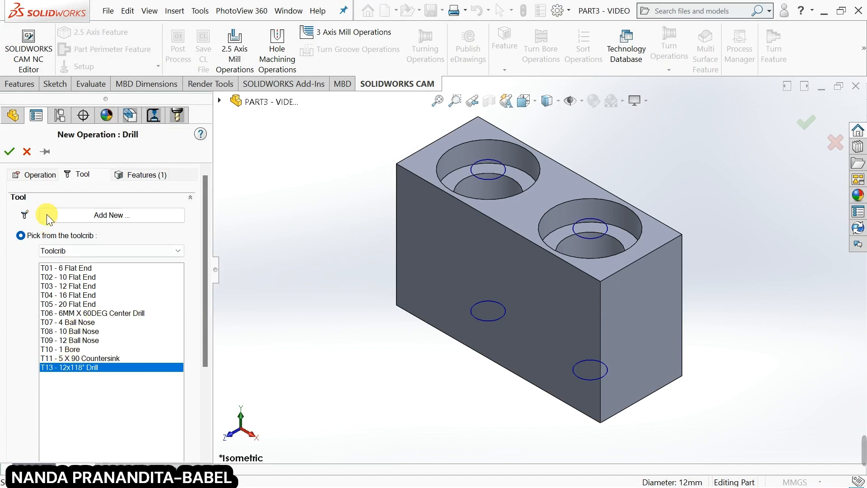
{"action": "left_click", "coordinate": [6, 156]}
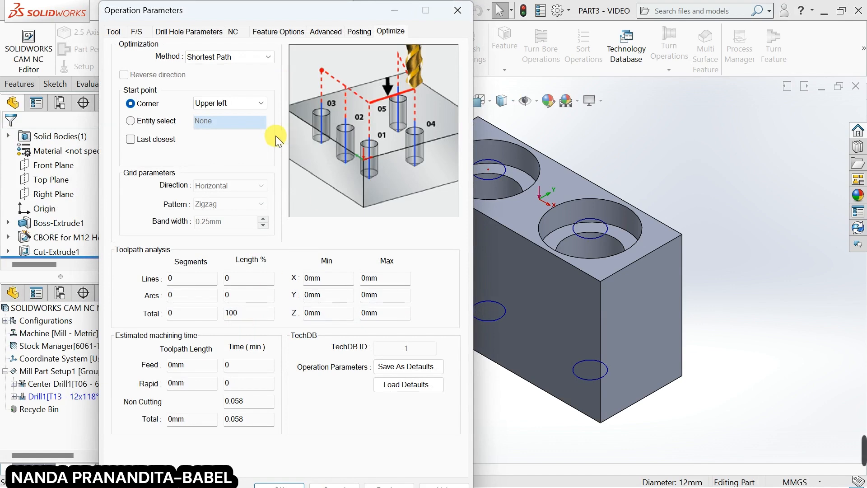
Set the pecking drill cycle's subsequent peck amount to 4 mm and its dwell to 1.
{"action": "left_click", "coordinate": [180, 33]}
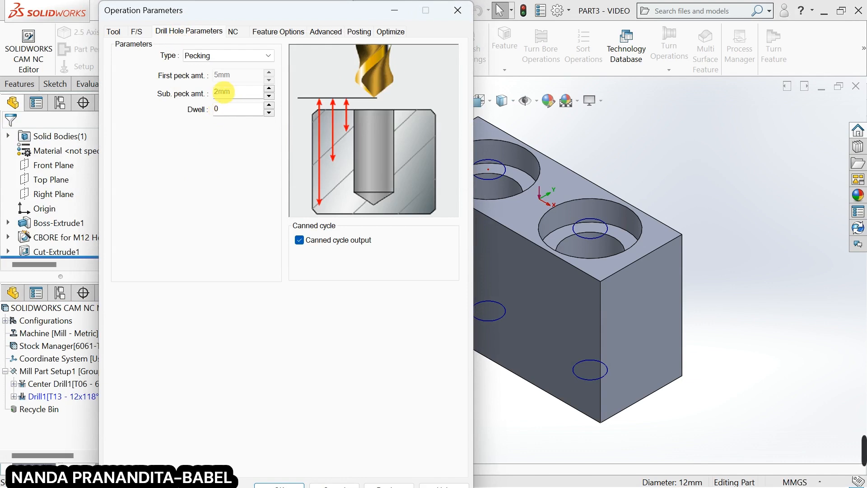
{"action": "left_click", "coordinate": [212, 92]}
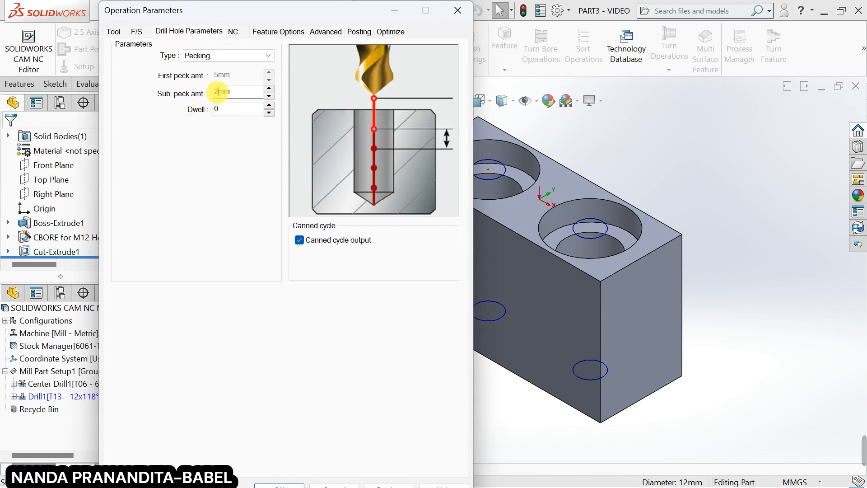
{"action": "type", "text": "4"}
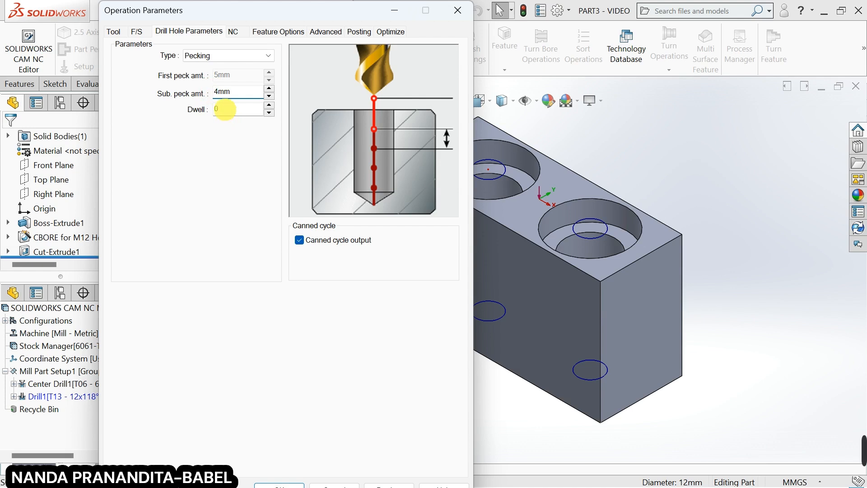
{"action": "left_click", "coordinate": [224, 110]}
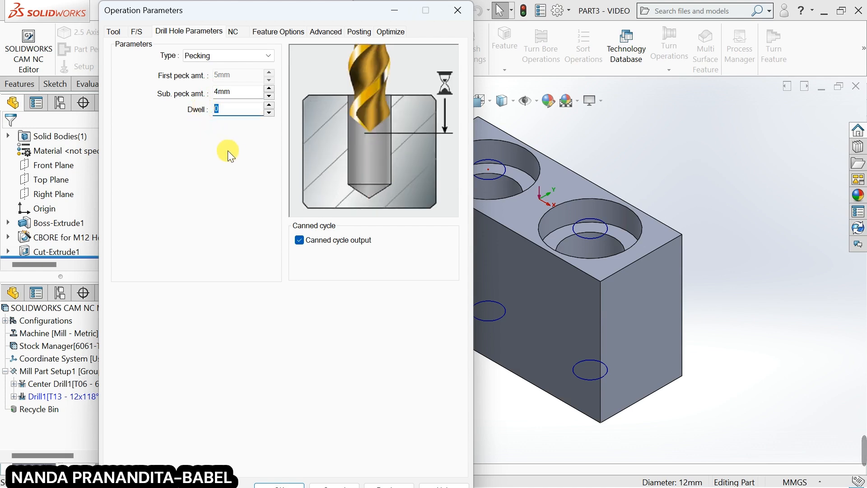
{"action": "type", "text": "1"}
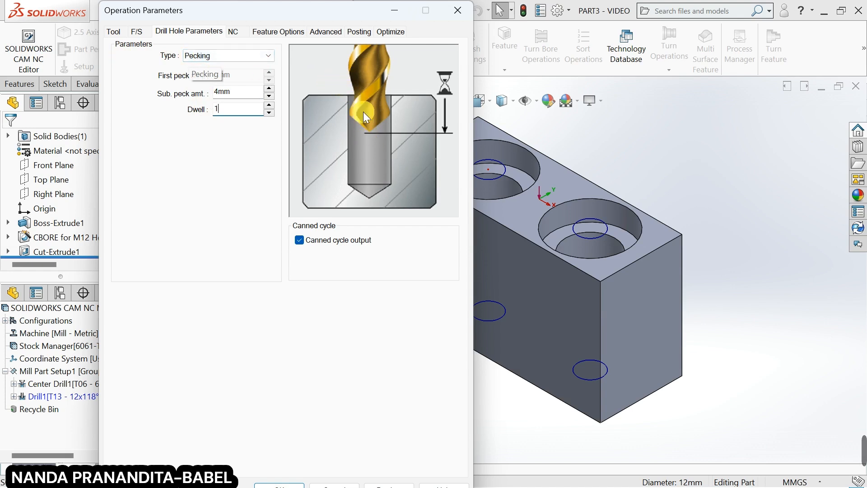
Review the feature options and machinable hole parameters of MS Hole Group1, keeping them as they are, and accept the Drill1 operation parameters.
{"action": "left_click", "coordinate": [282, 31]}
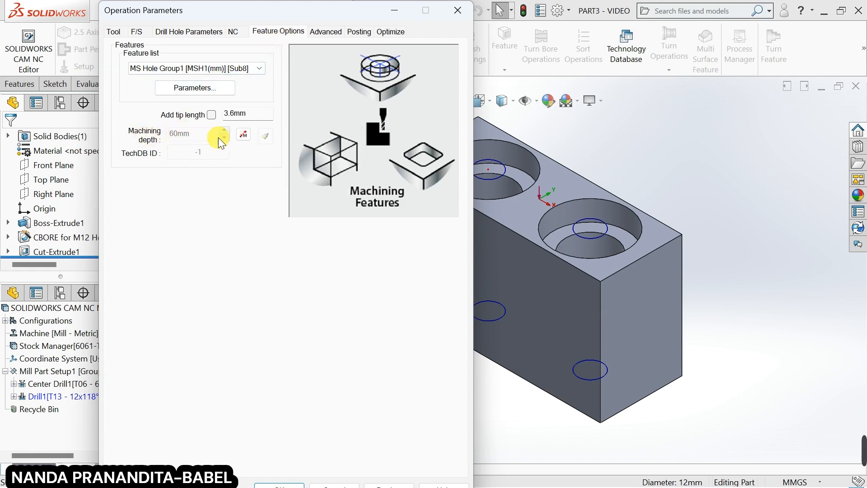
{"action": "left_click", "coordinate": [187, 87]}
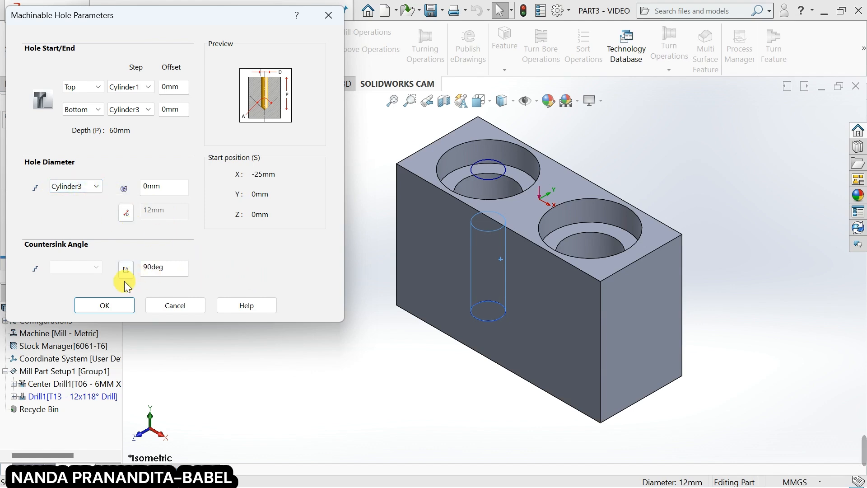
{"action": "left_click", "coordinate": [119, 309]}
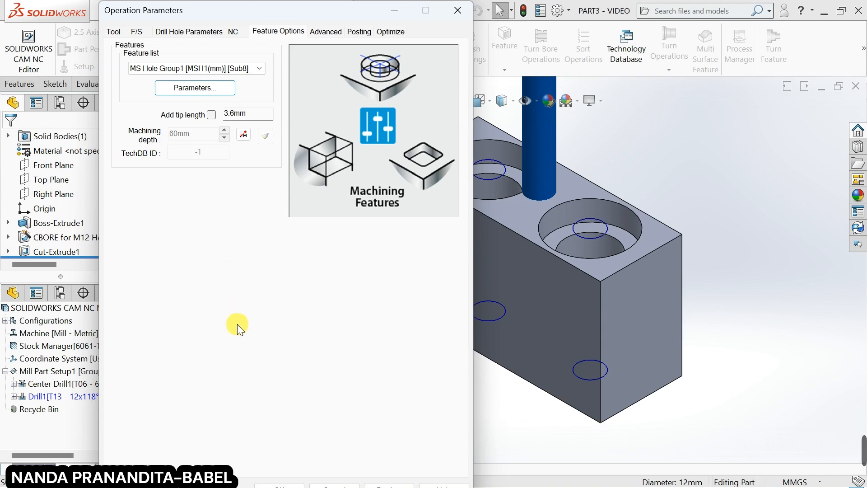
{"action": "left_click", "coordinate": [280, 484]}
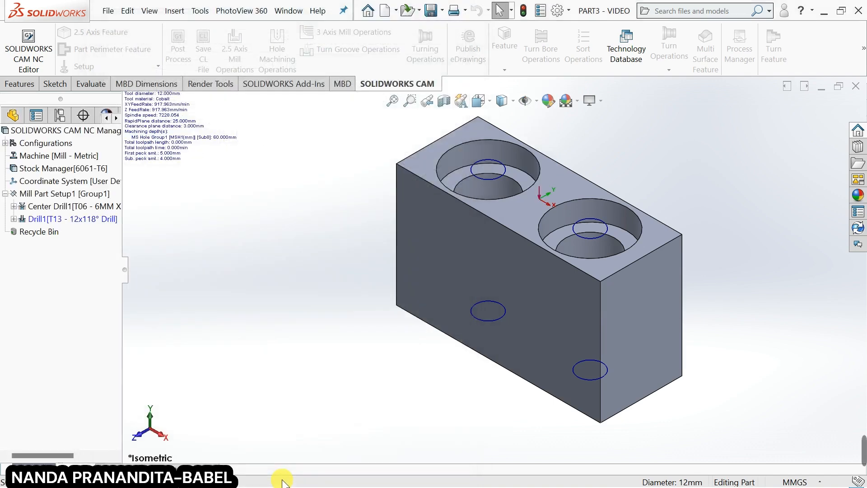
Generate the toolpath for the Drill1 operation and examine it on the two stepped holes.
{"action": "right_click", "coordinate": [74, 218]}
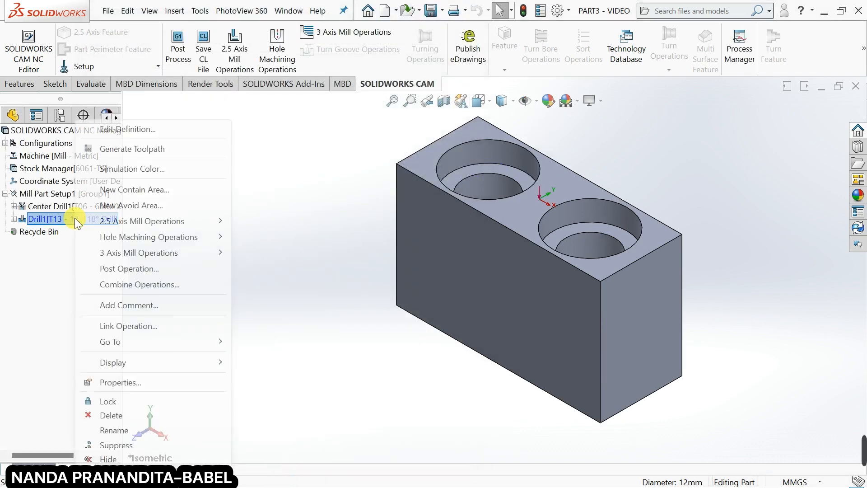
{"action": "left_click", "coordinate": [153, 154]}
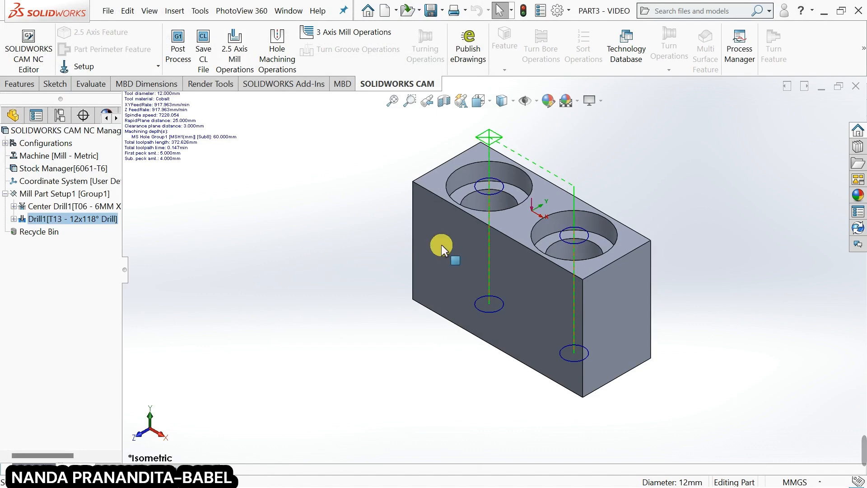
{"action": "scroll", "coordinate": [494, 208], "scroll_direction": "down", "scroll_amount": 8}
{"action": "scroll", "coordinate": [495, 215], "scroll_direction": "up", "scroll_amount": 10}
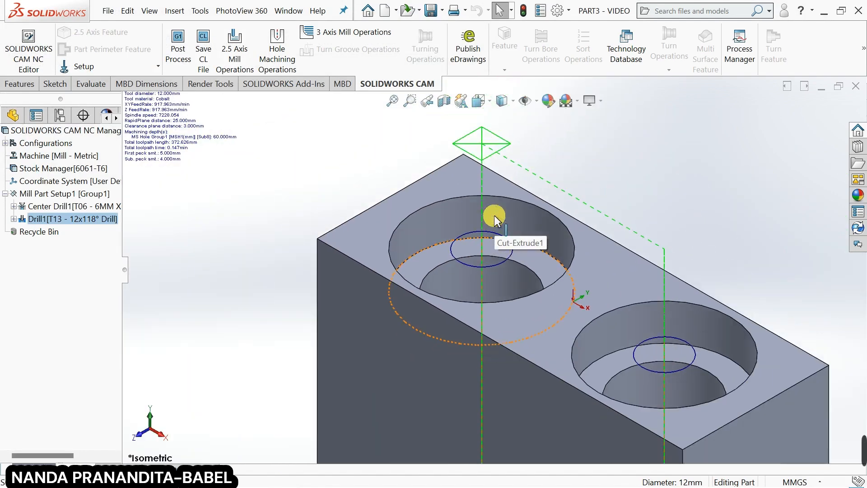
Simulate the Drill1 toolpath with WIP computed from all operations at Fine quality, and play it to the end.
{"action": "right_click", "coordinate": [98, 219]}
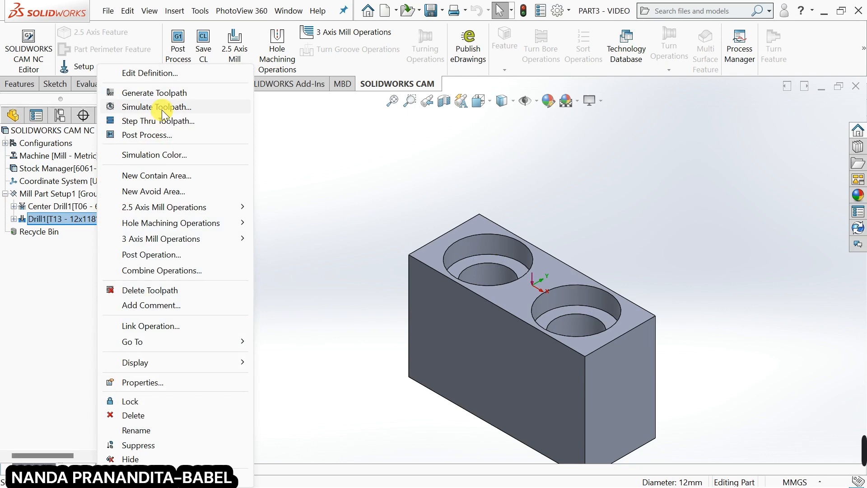
{"action": "left_click", "coordinate": [162, 109]}
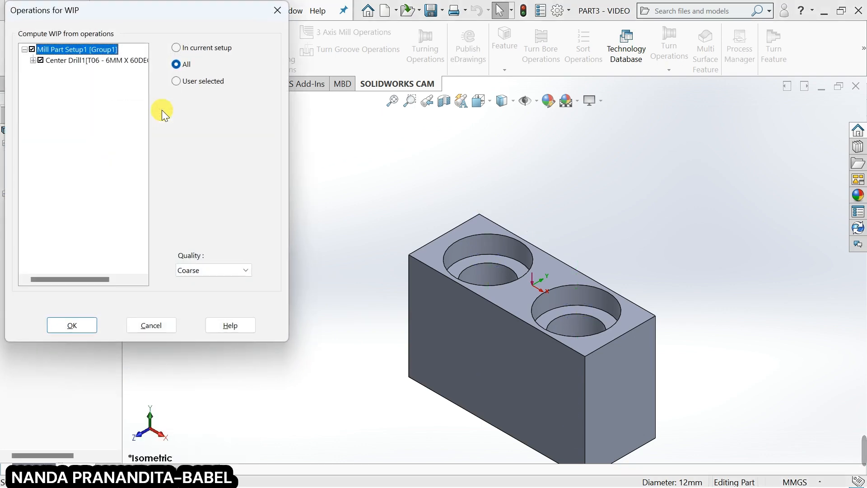
{"action": "left_click", "coordinate": [218, 273]}
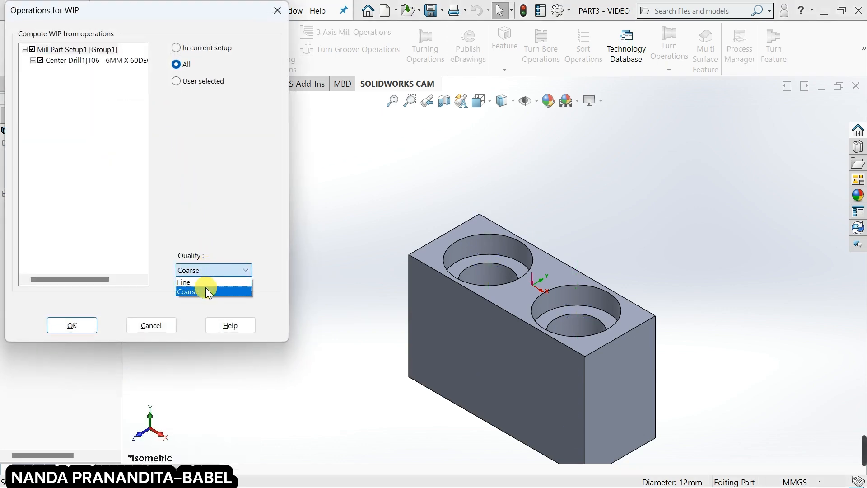
{"action": "left_click", "coordinate": [205, 284]}
{"action": "left_click", "coordinate": [86, 328]}
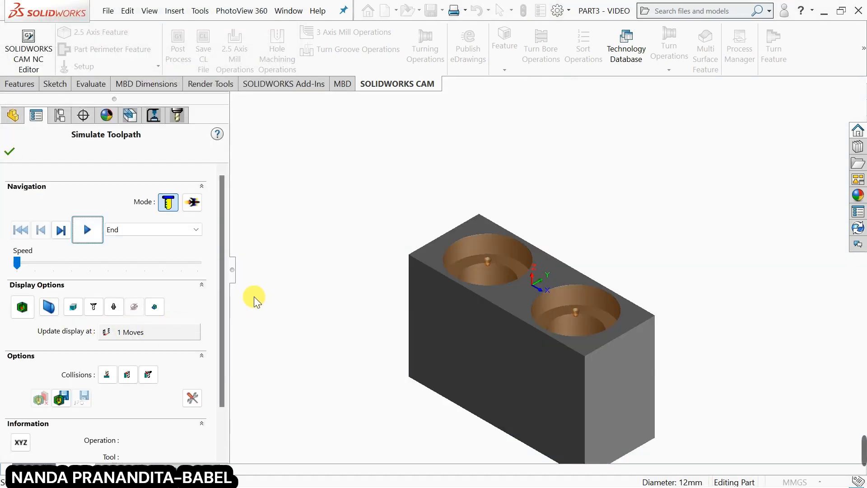
{"action": "left_click", "coordinate": [90, 234]}
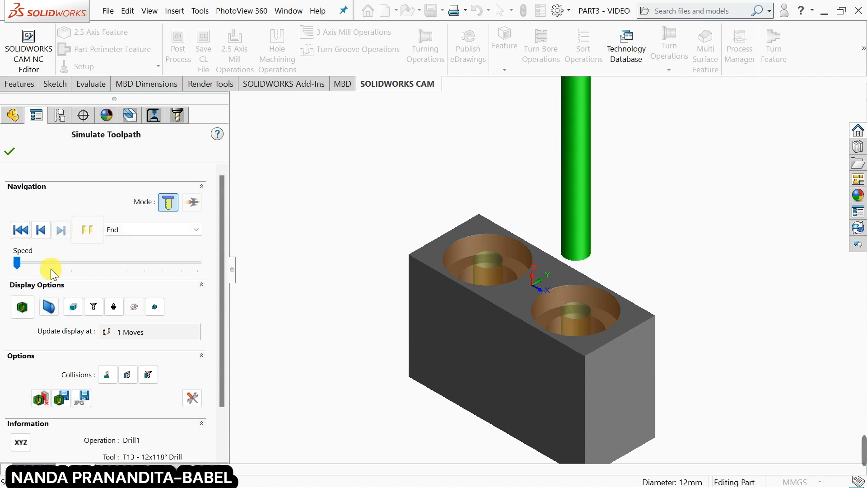
Compare the simulated stock with the design part and inspect both drilled holes from above and from the block's underside.
{"action": "left_click", "coordinate": [22, 308]}
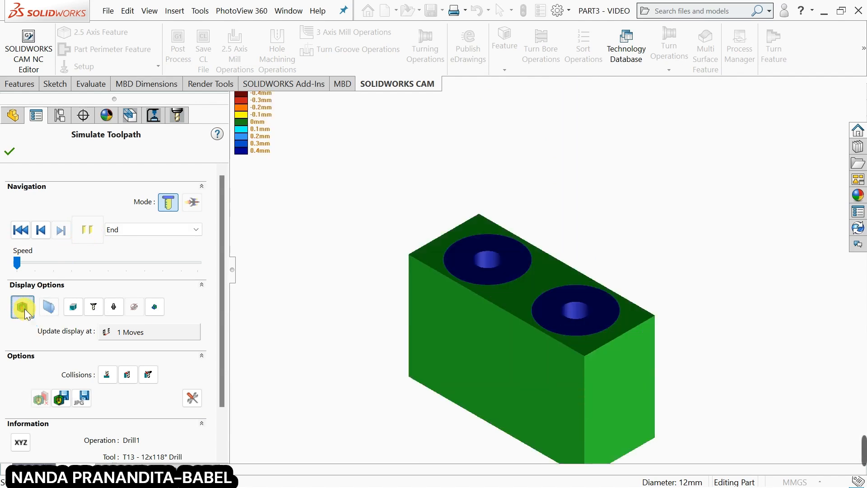
{"action": "middle_click_drag", "start_coordinate": [359, 283], "coordinate": [374, 388]}
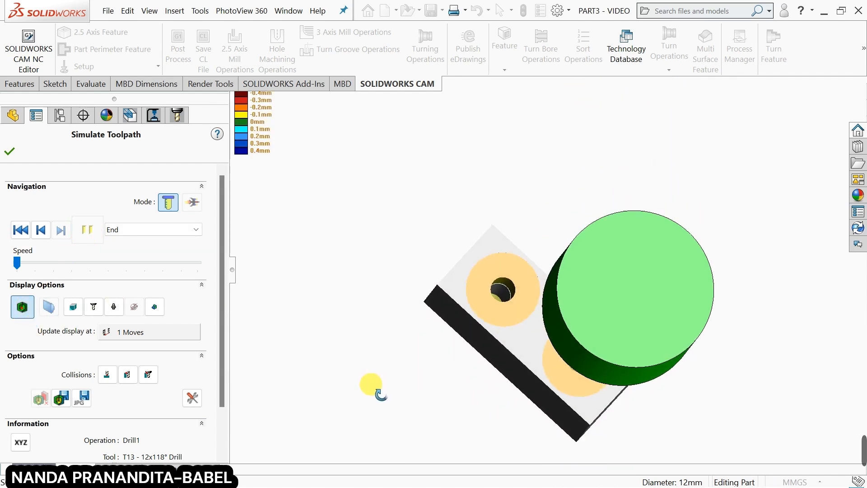
{"action": "scroll", "coordinate": [483, 324], "scroll_direction": "down", "scroll_amount": 6}
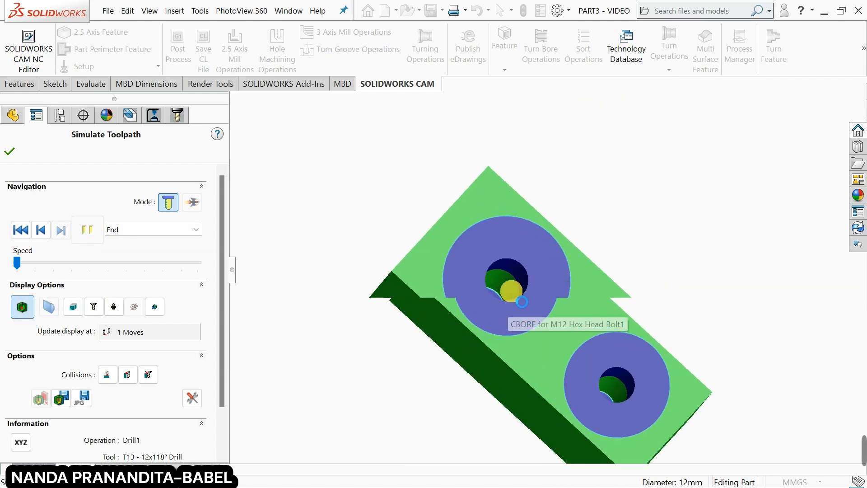
{"action": "middle_click_drag", "start_coordinate": [418, 356], "coordinate": [524, 300]}
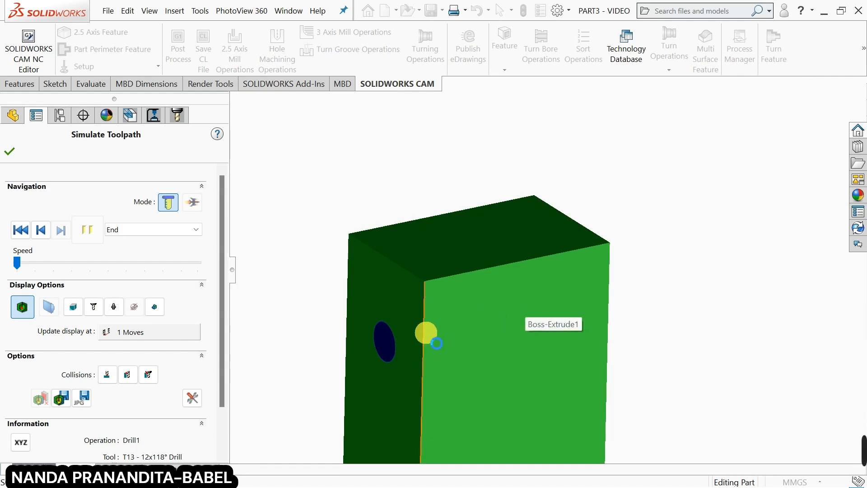
{"action": "middle_click_drag", "start_coordinate": [457, 328], "coordinate": [425, 357]}
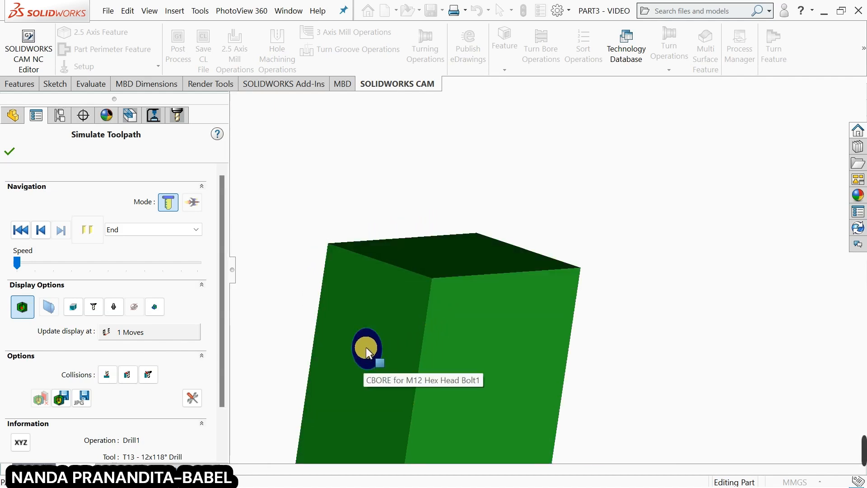
{"action": "middle_click_drag", "start_coordinate": [366, 347], "coordinate": [399, 209]}
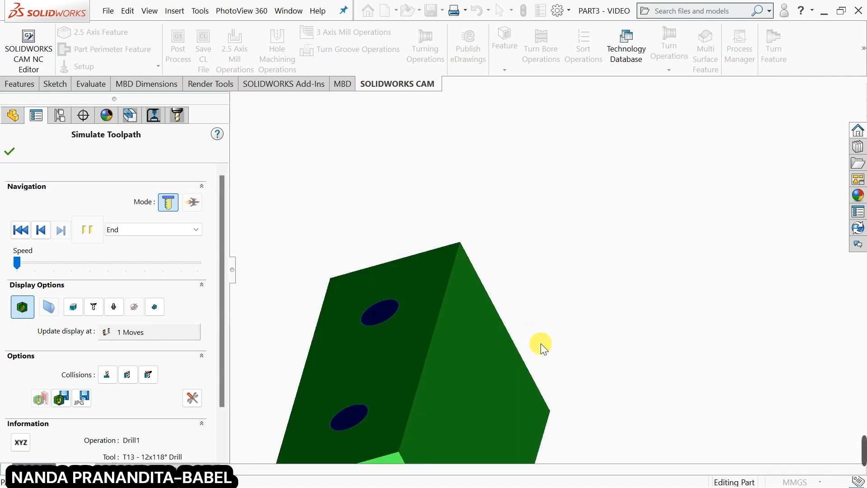
{"action": "middle_click_drag", "start_coordinate": [538, 344], "coordinate": [495, 160]}
{"action": "middle_click_drag", "start_coordinate": [463, 270], "coordinate": [413, 401]}
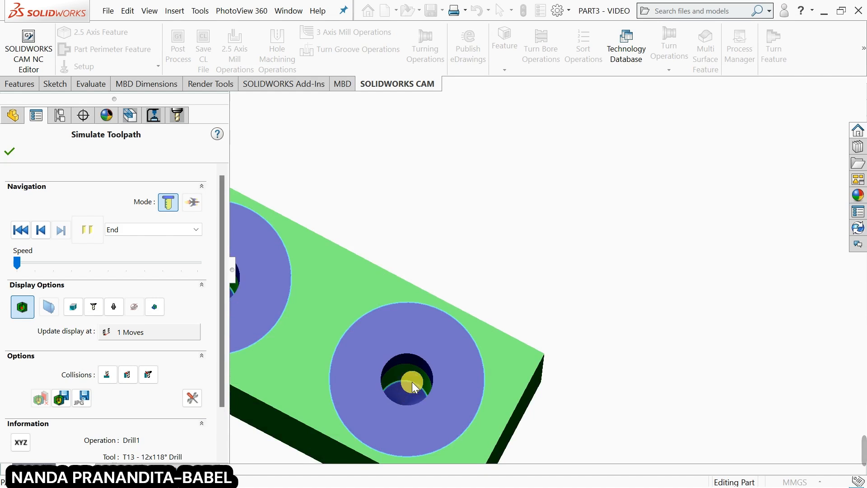
{"action": "key", "text": "f"}
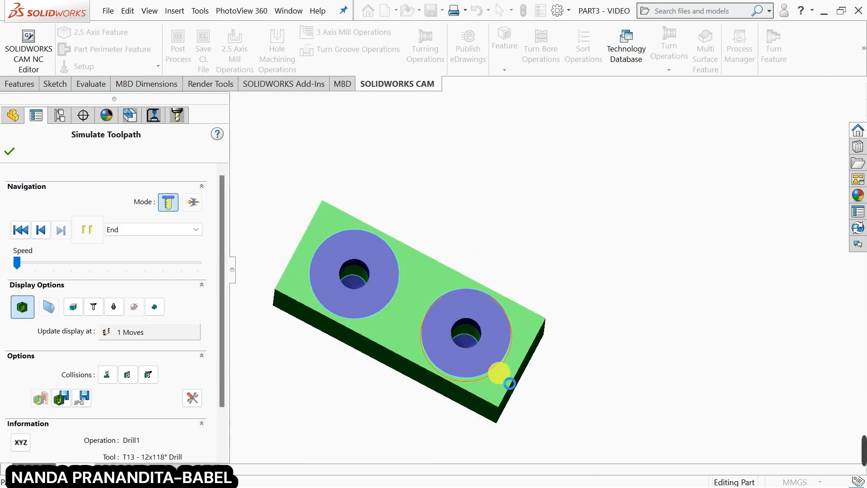
{"action": "middle_click_drag", "start_coordinate": [500, 374], "coordinate": [548, 209]}
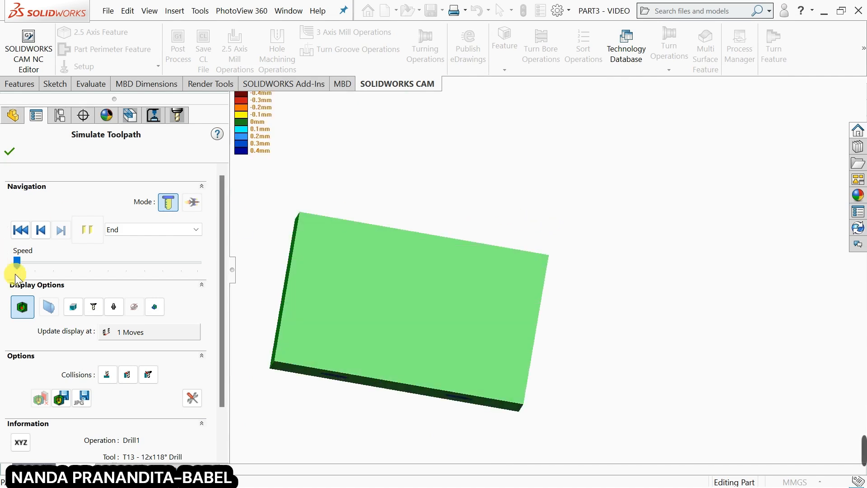
Replay the Drill1 simulation from the start, compare the remaining stock in the holes with the design part, and close the simulation.
{"action": "left_click", "coordinate": [20, 231]}
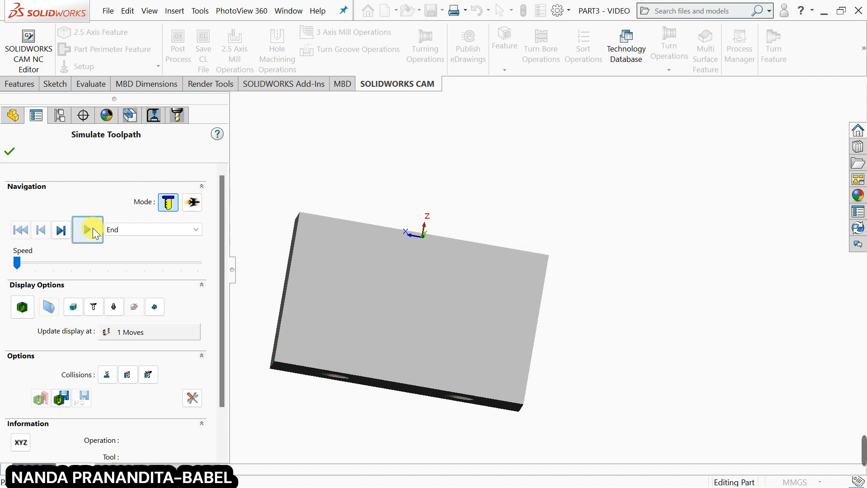
{"action": "left_click", "coordinate": [93, 233]}
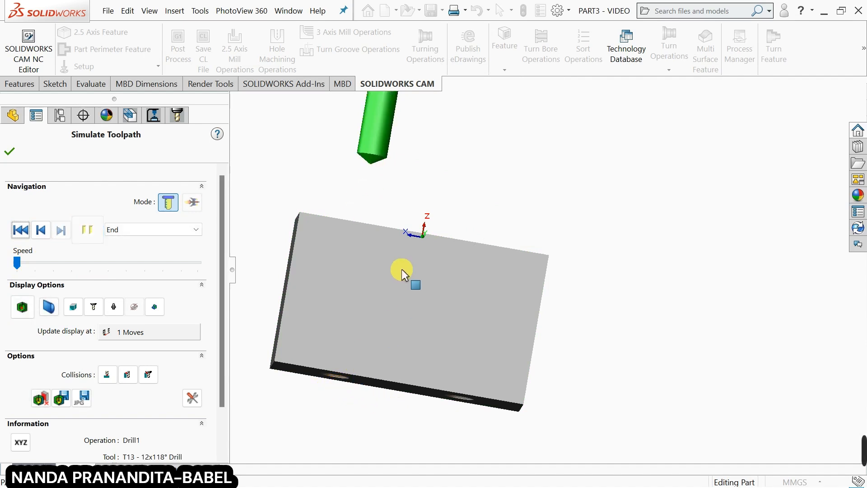
{"action": "middle_click_drag", "start_coordinate": [402, 269], "coordinate": [368, 412]}
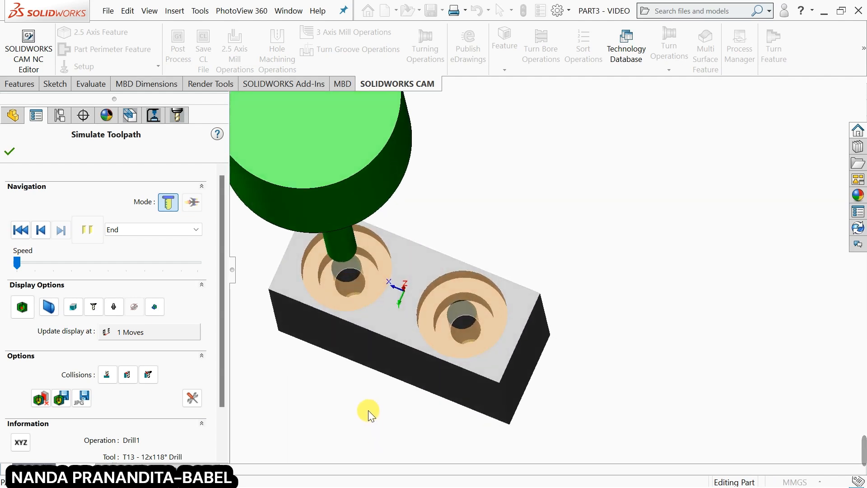
{"action": "left_click", "coordinate": [23, 307]}
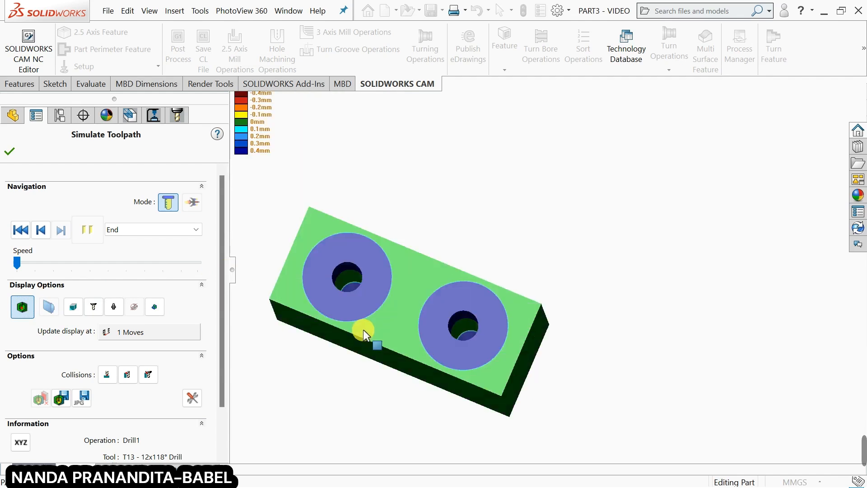
{"action": "middle_click_drag", "start_coordinate": [369, 343], "coordinate": [370, 351]}
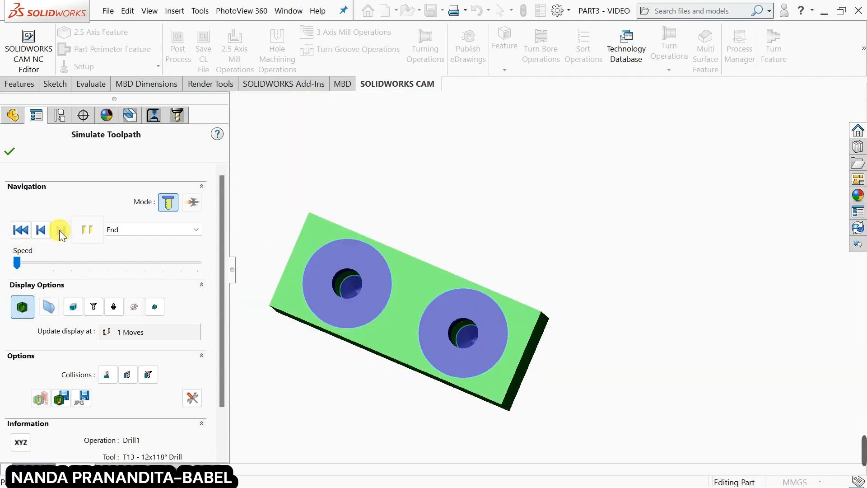
{"action": "left_click", "coordinate": [9, 152]}
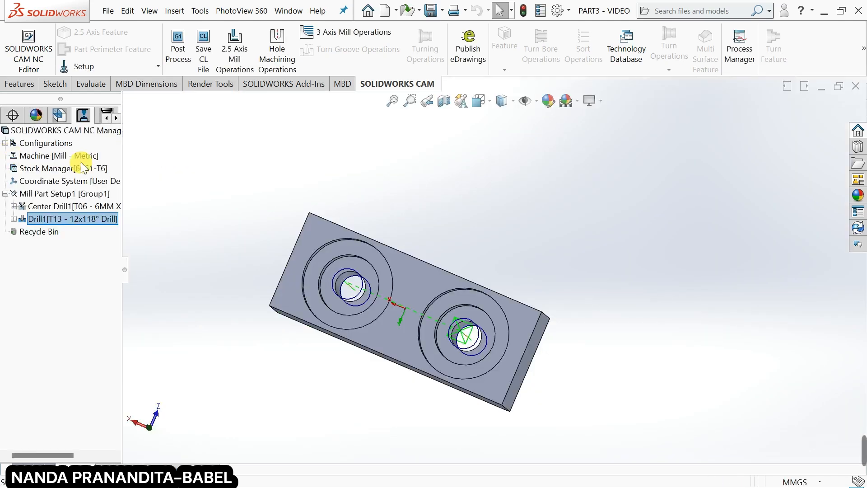
Edit the Drill1 definition to override the machining depth of MS Hole Group1 with 62 mm.
{"action": "right_click", "coordinate": [82, 218]}
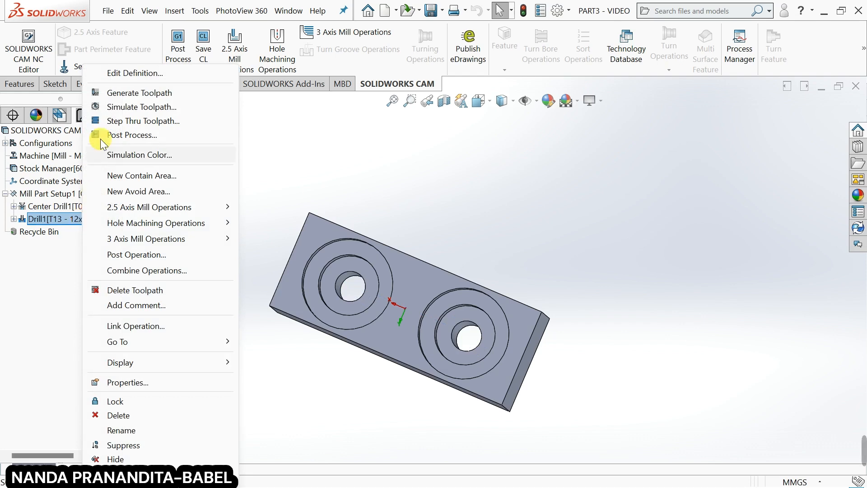
{"action": "left_click", "coordinate": [126, 73]}
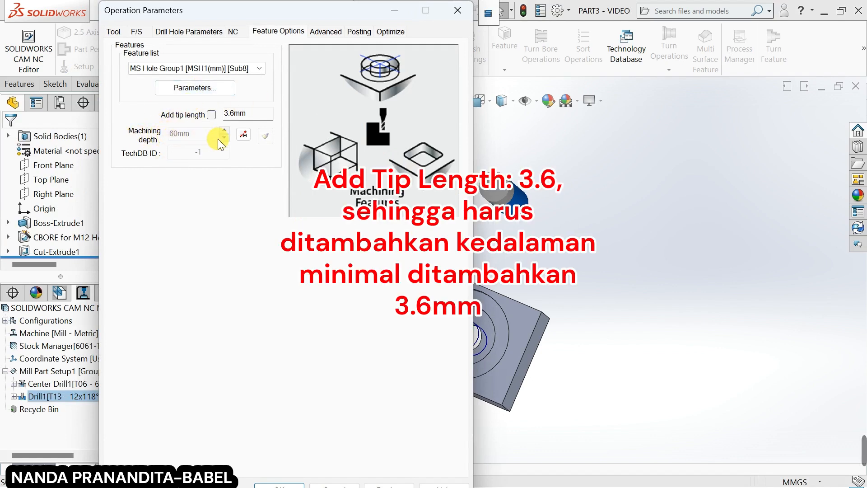
{"action": "left_click", "coordinate": [243, 133]}
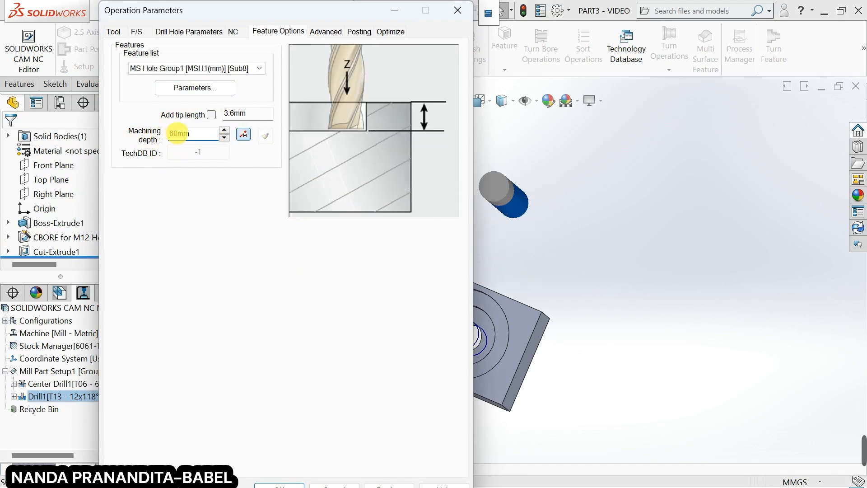
{"action": "type", "text": "2"}
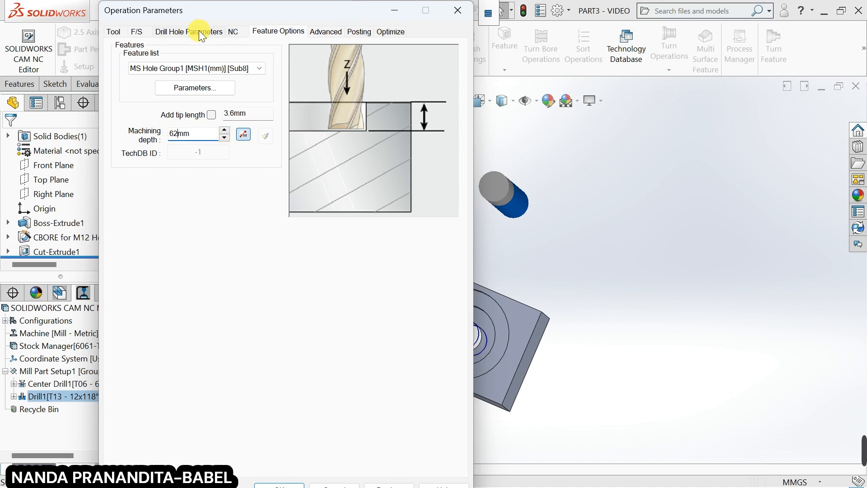
{"action": "left_click", "coordinate": [278, 481]}
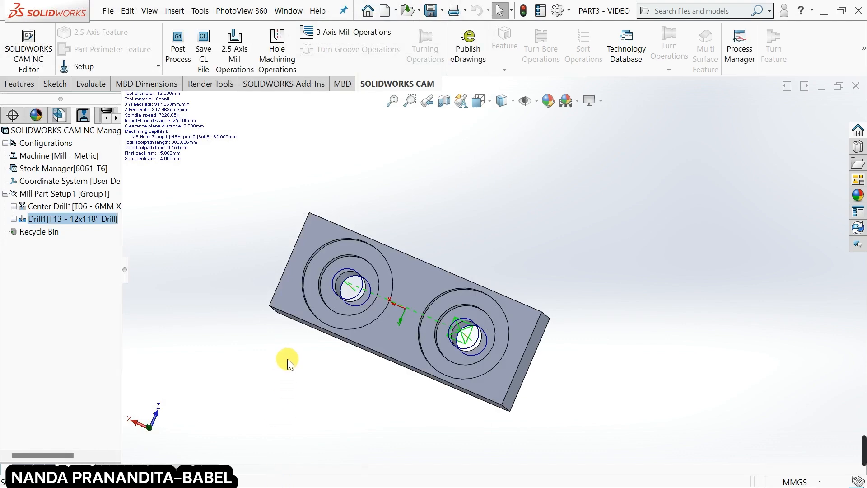
Simulate the Drill1 toolpath with WIP computed from all operations at Fine quality, raising the playback speed and playing it to the end.
{"action": "middle_click_drag", "start_coordinate": [292, 364], "coordinate": [290, 259]}
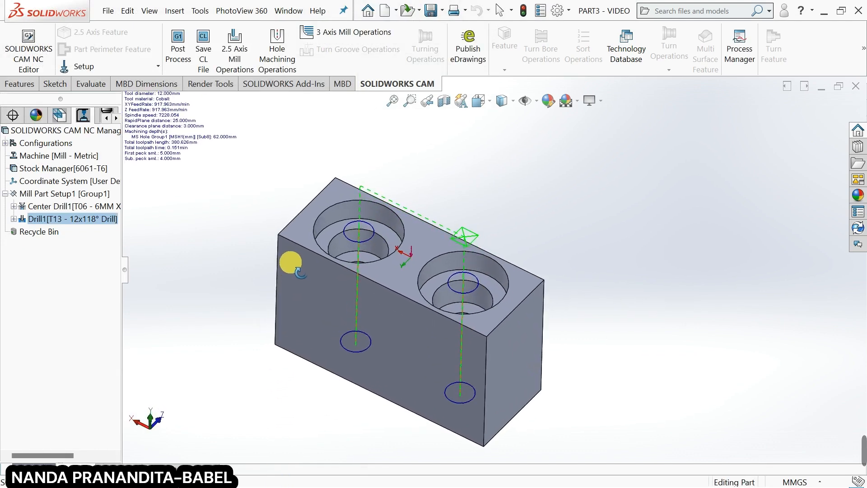
{"action": "right_click", "coordinate": [79, 218]}
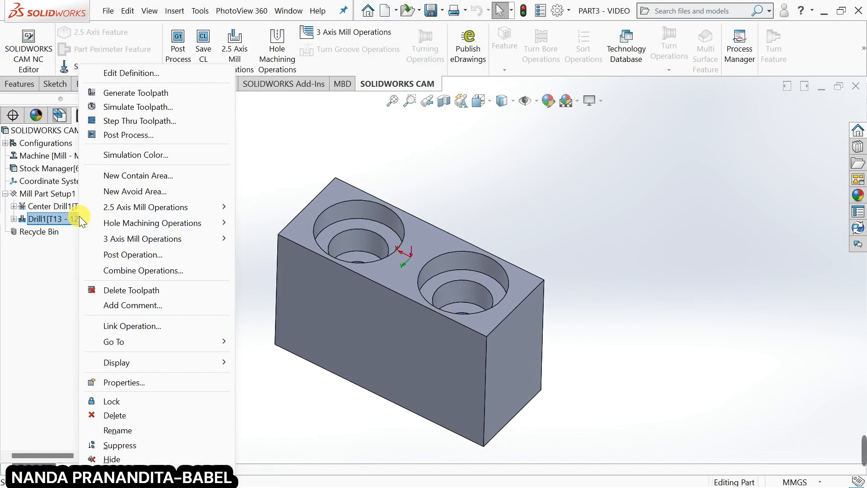
{"action": "left_click", "coordinate": [140, 107]}
{"action": "left_click", "coordinate": [205, 273]}
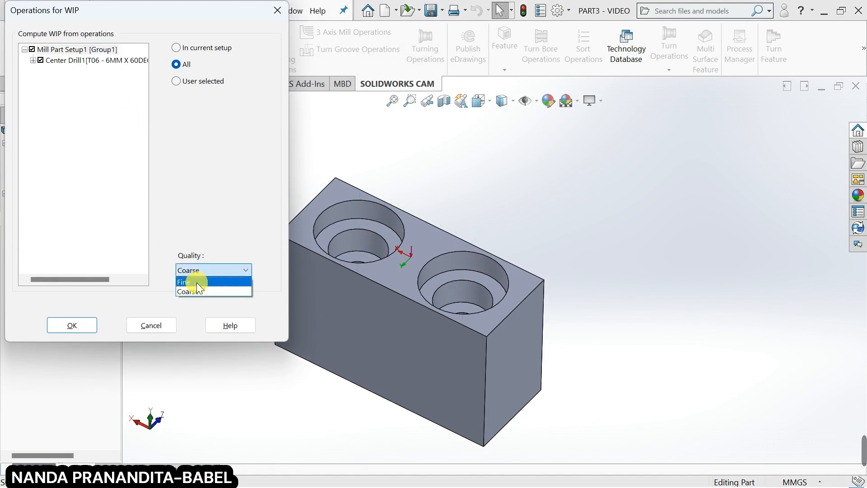
{"action": "left_click", "coordinate": [197, 283]}
{"action": "left_click", "coordinate": [74, 326]}
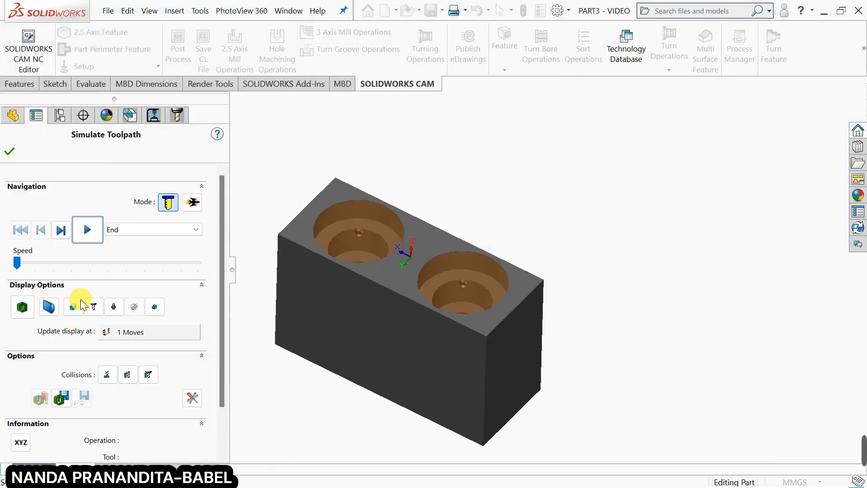
{"action": "left_click", "coordinate": [33, 266]}
{"action": "left_click", "coordinate": [88, 230]}
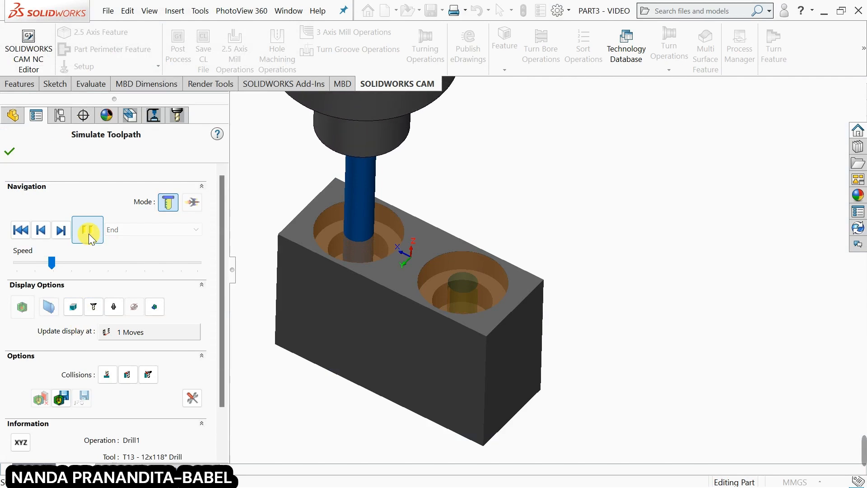
Compare the simulated stock with the design part, inspect both hole exits on the block's underside, and close the simulation.
{"action": "left_click", "coordinate": [22, 307]}
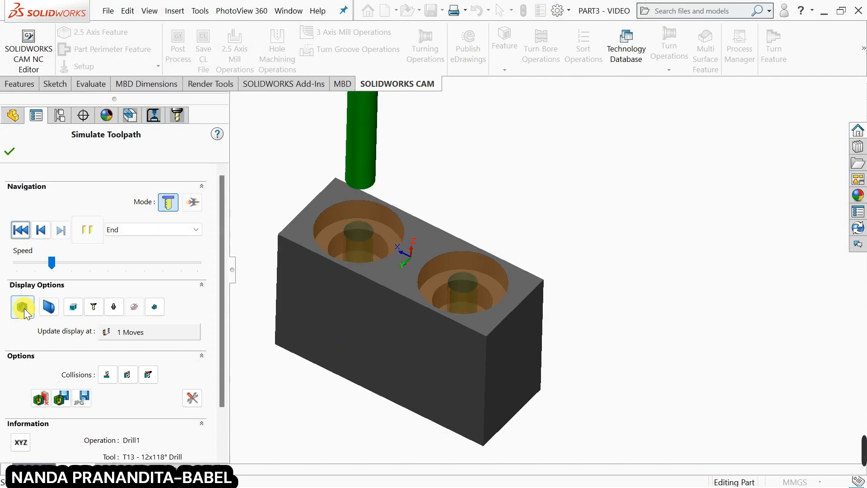
{"action": "middle_click_drag", "start_coordinate": [323, 381], "coordinate": [371, 192]}
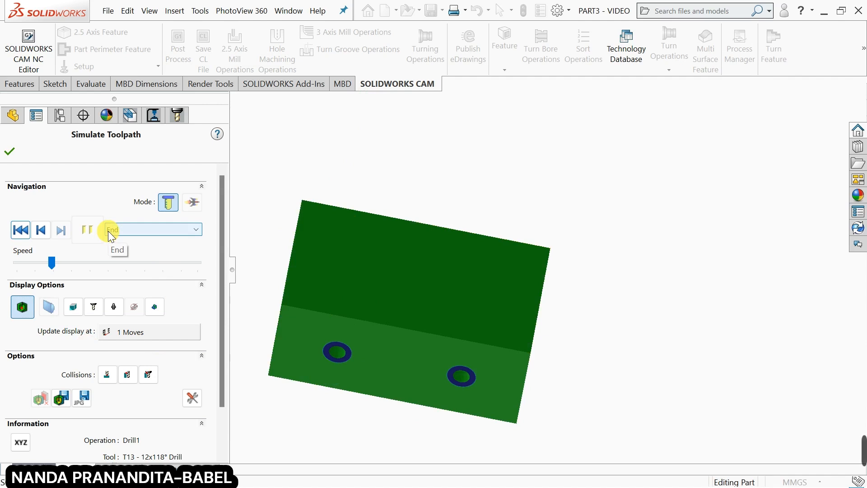
{"action": "left_click", "coordinate": [9, 151]}
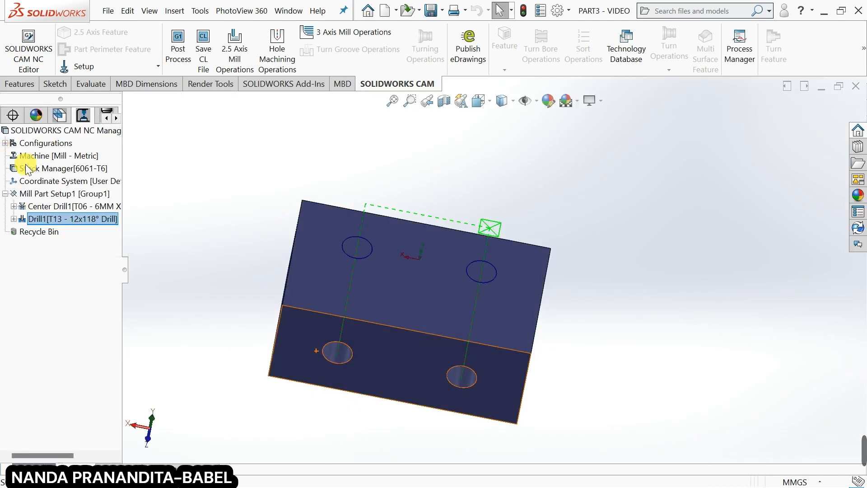
Open the Drill1 definition, clear the machining depth override, and check the 12 mm drill's tip length in its tool dimensions.
{"action": "right_click", "coordinate": [94, 218]}
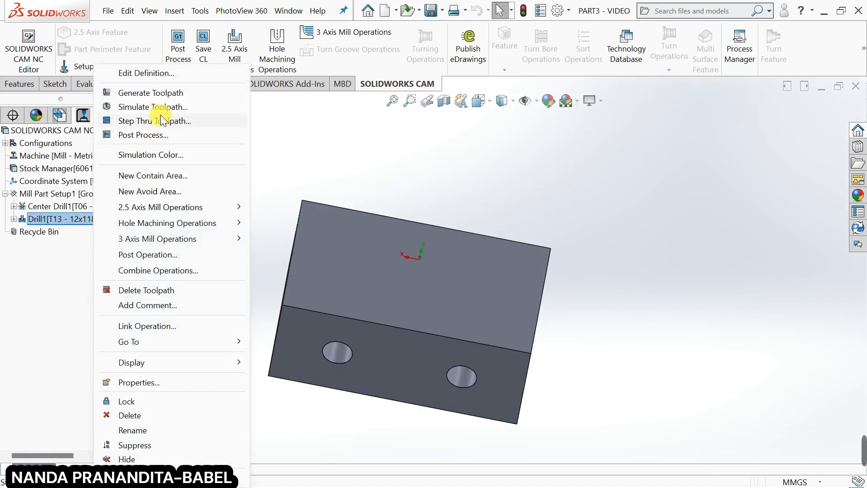
{"action": "left_click", "coordinate": [164, 72]}
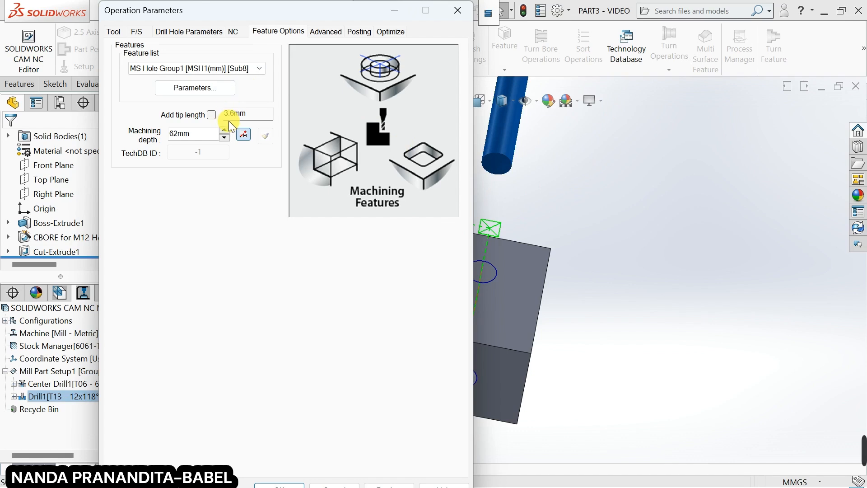
{"action": "left_click", "coordinate": [246, 112]}
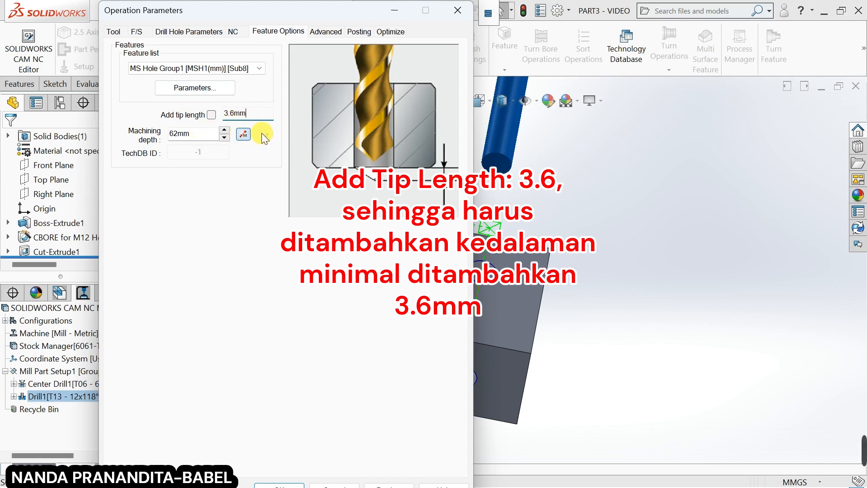
{"action": "left_click", "coordinate": [244, 134]}
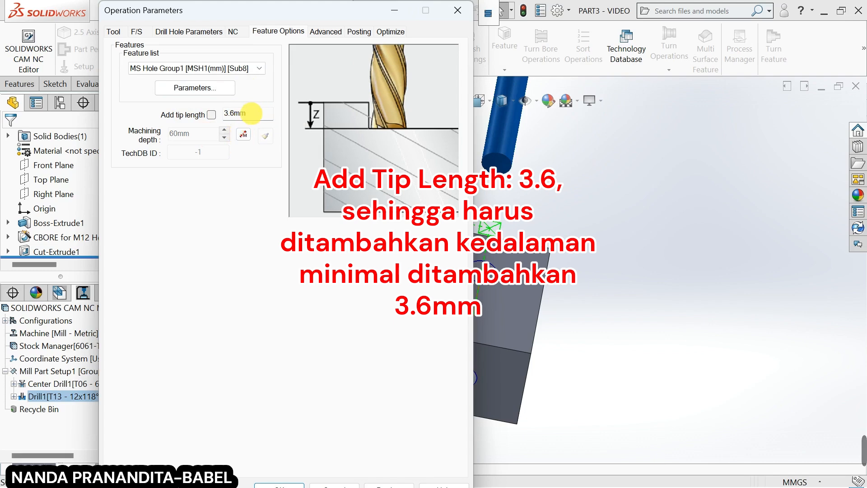
{"action": "left_click", "coordinate": [247, 112]}
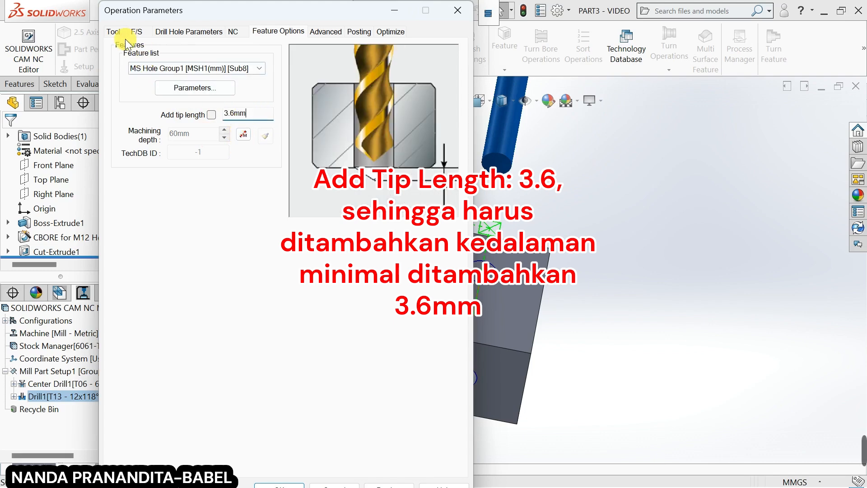
{"action": "left_click", "coordinate": [114, 31]}
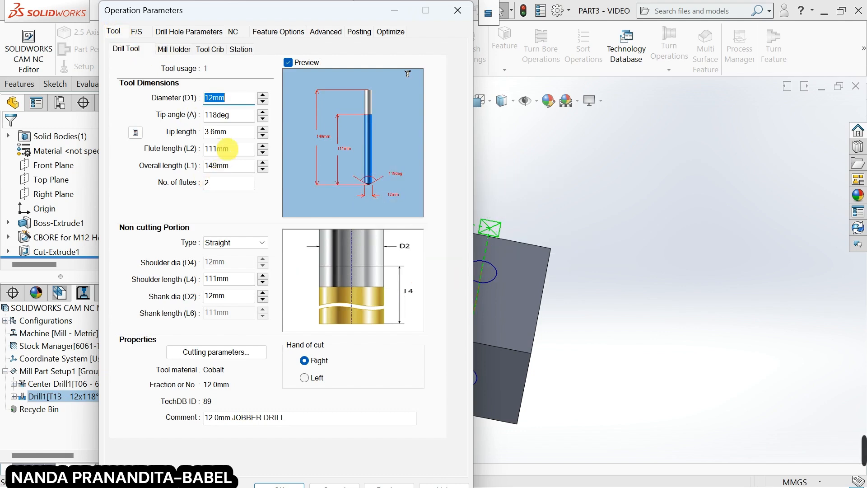
{"action": "left_click", "coordinate": [230, 132]}
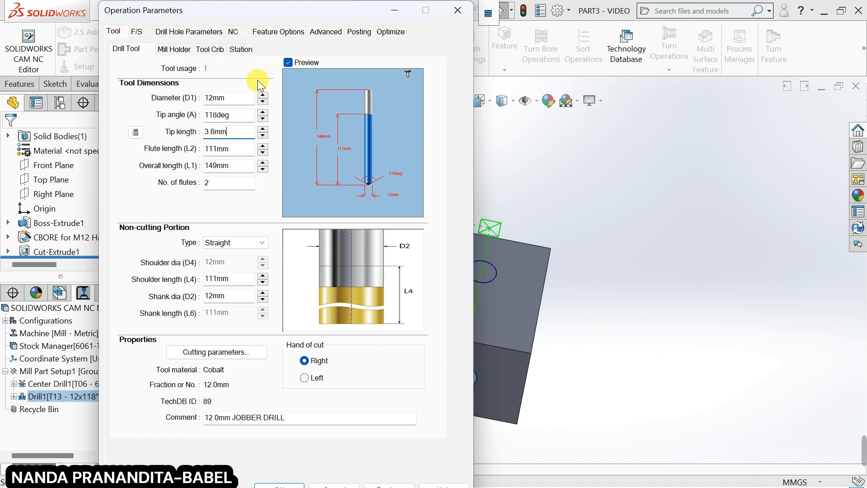
{"action": "left_click", "coordinate": [284, 31]}
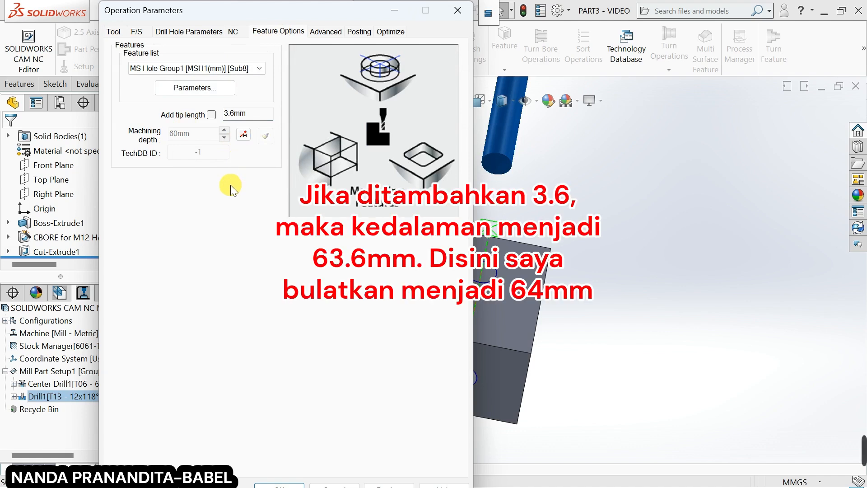
Override the machining depth of MS Hole Group1 with 64 mm and accept the Drill1 operation parameters.
{"action": "left_click", "coordinate": [245, 136]}
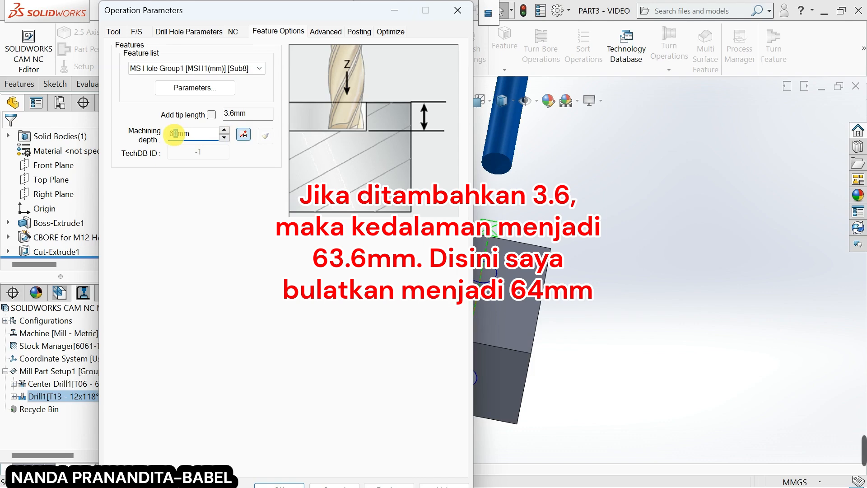
{"action": "type", "text": "4"}
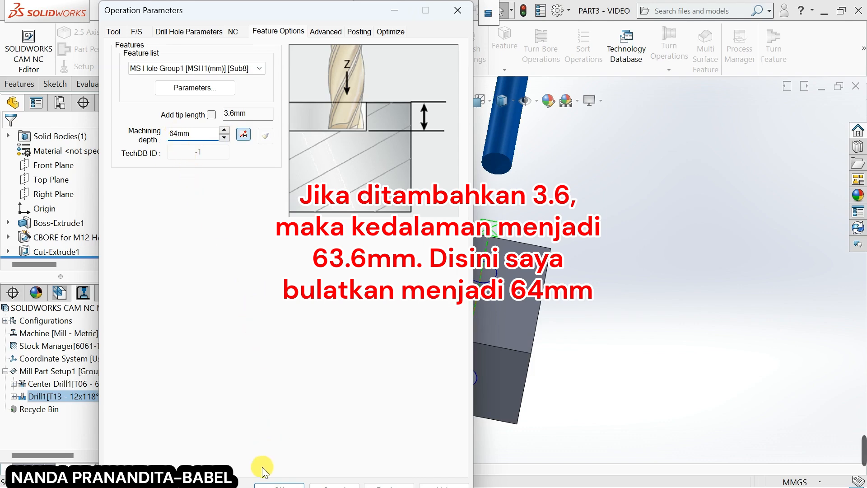
{"action": "left_click", "coordinate": [267, 483]}
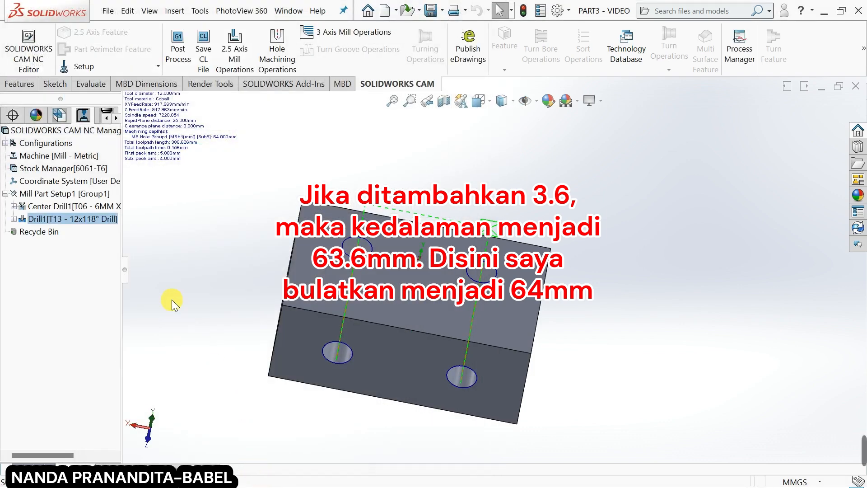
Simulate the 64 mm deep Drill1 toolpath at Fine quality with WIP from all operations, playing it to the end.
{"action": "left_click", "coordinate": [101, 218]}
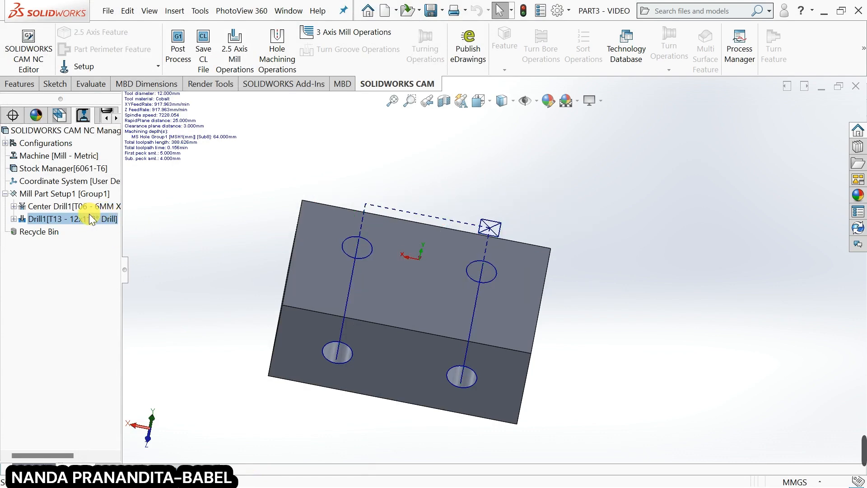
{"action": "right_click", "coordinate": [89, 214]}
{"action": "left_click", "coordinate": [163, 106]}
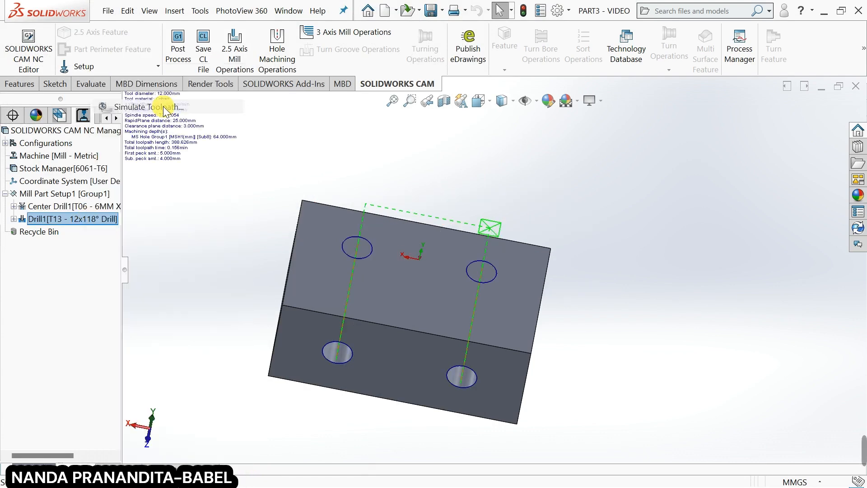
{"action": "left_click", "coordinate": [174, 273]}
{"action": "left_click", "coordinate": [183, 284]}
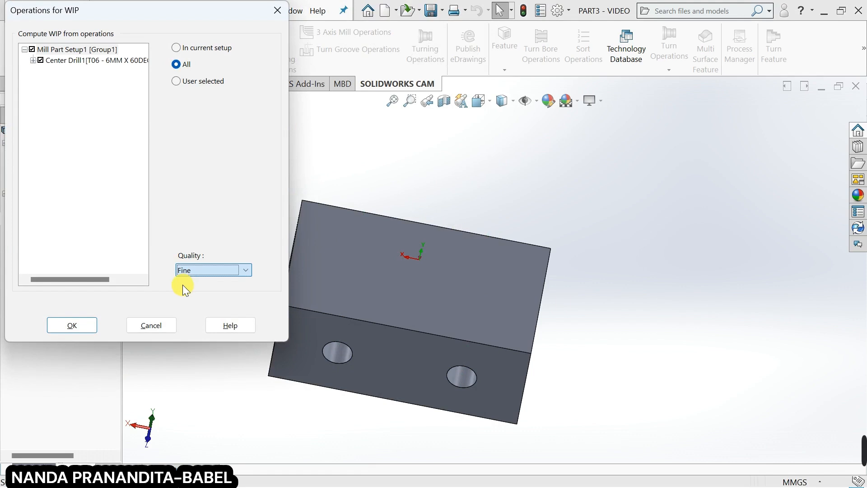
{"action": "left_click", "coordinate": [70, 327]}
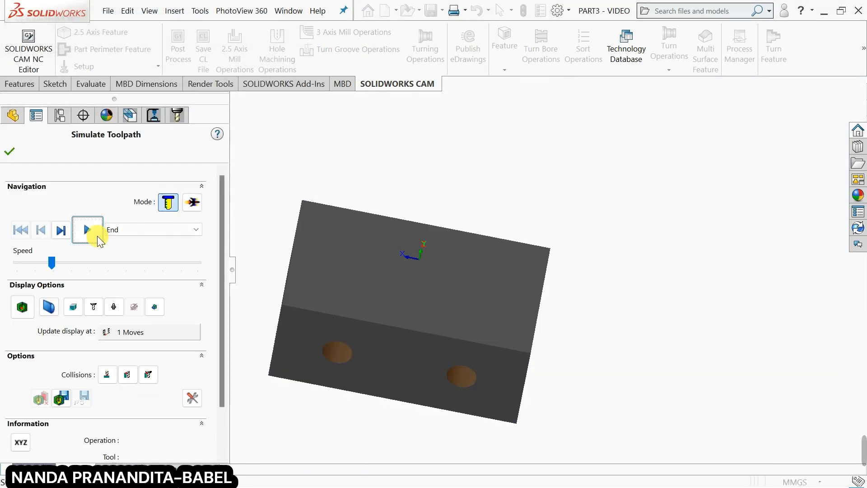
{"action": "left_click", "coordinate": [91, 233]}
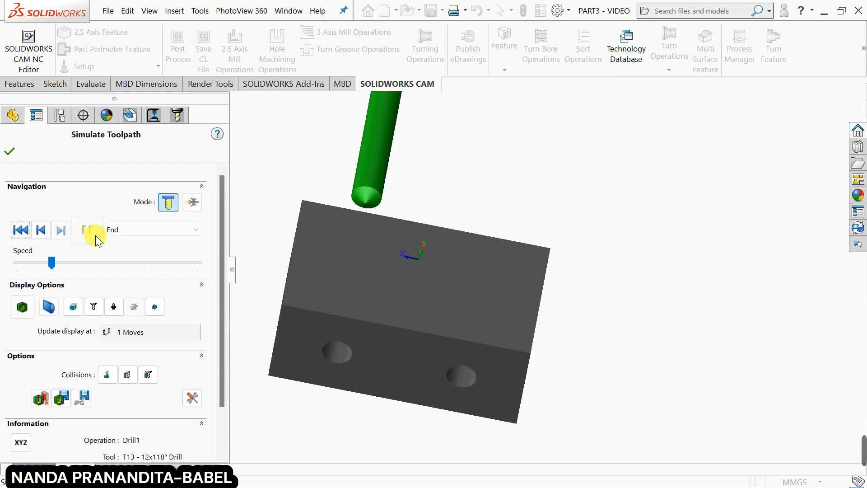
Compare the drilled stock with the design part, inspect both holes from the underside and from above, and close the simulation.
{"action": "left_click", "coordinate": [21, 307]}
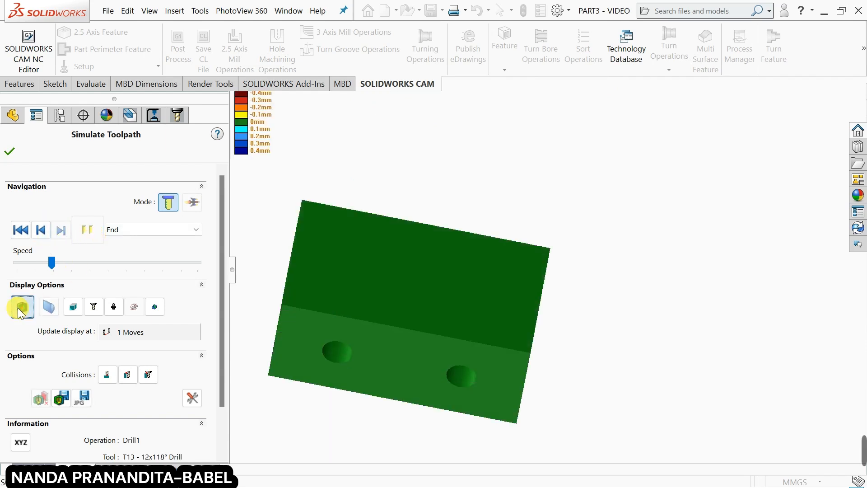
{"action": "middle_click_drag", "start_coordinate": [387, 344], "coordinate": [371, 295]}
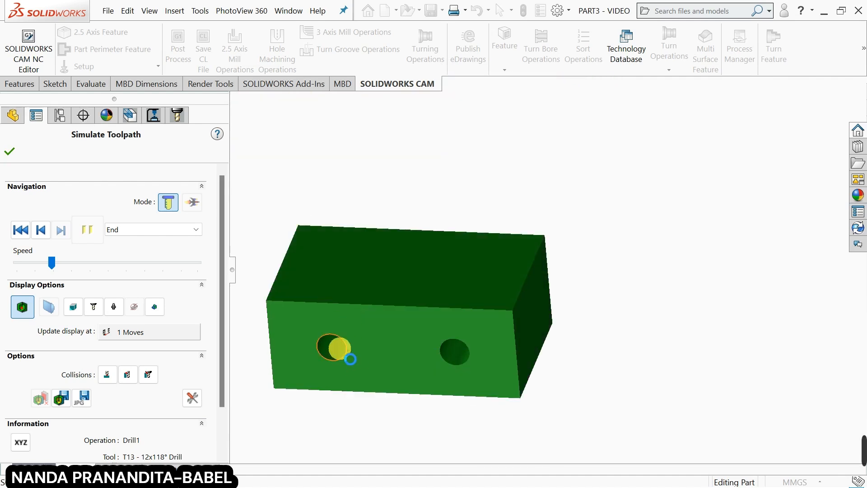
{"action": "middle_click_drag", "start_coordinate": [420, 223], "coordinate": [394, 369]}
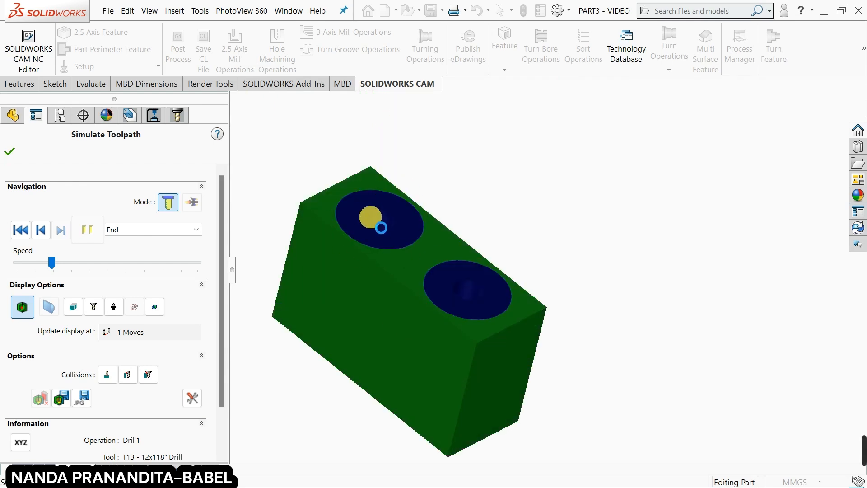
{"action": "mouse_move", "coordinate": [370, 217]}
{"action": "middle_mouse_down"}
{"action": "mouse_move", "coordinate": [459, 271]}
{"action": "mouse_move", "coordinate": [511, 240]}
{"action": "mouse_move", "coordinate": [479, 282]}
{"action": "mouse_move", "coordinate": [457, 277]}
{"action": "middle_mouse_up"}
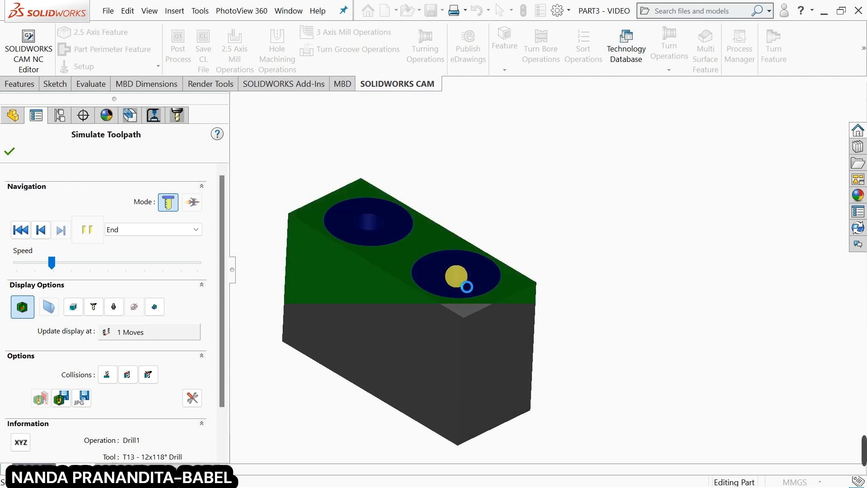
{"action": "left_click", "coordinate": [9, 152]}
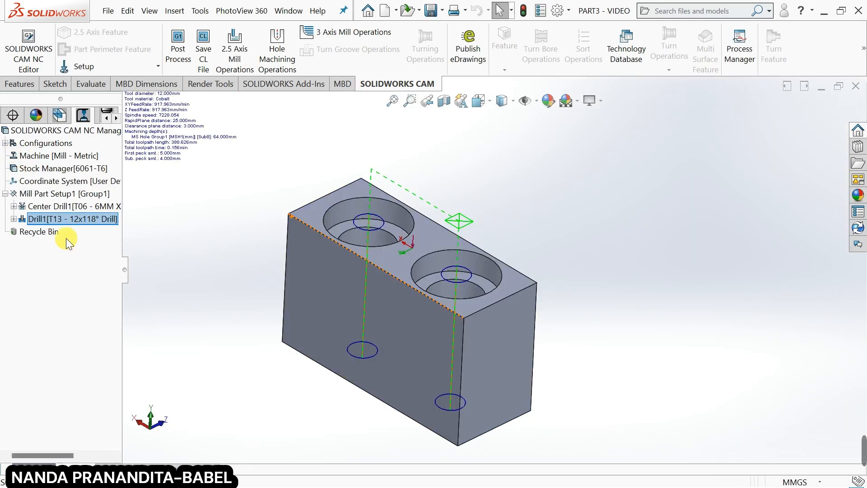
Regenerate the toolpath of the Drill1 operation.
{"action": "left_click", "coordinate": [66, 219]}
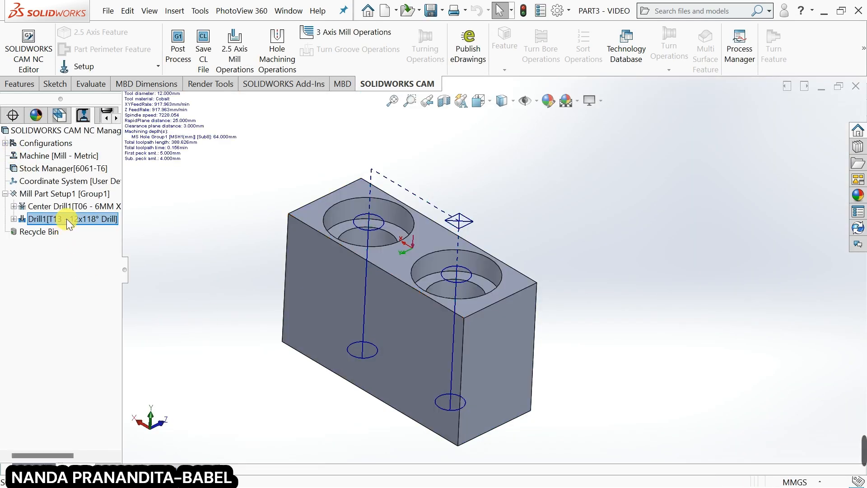
{"action": "right_click", "coordinate": [66, 219]}
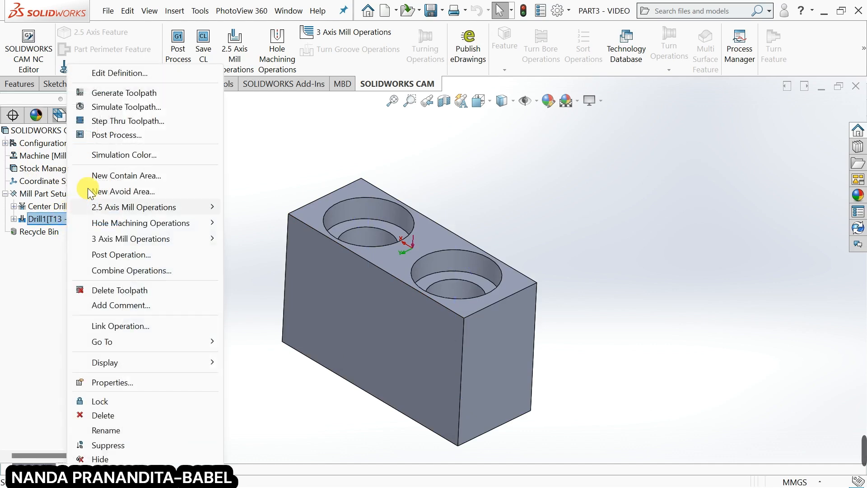
{"action": "left_click", "coordinate": [129, 94]}
Review the optimization settings in the Drill1 operation definition and return to an isometric view of the block.
{"action": "right_click", "coordinate": [110, 220]}
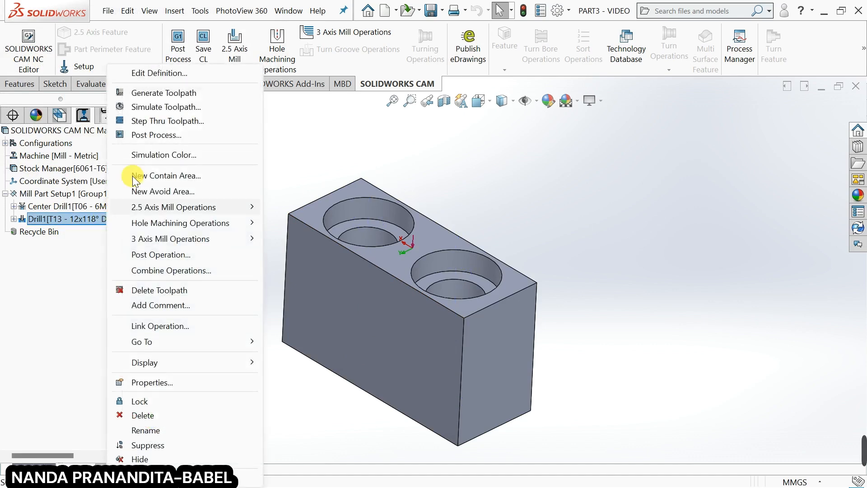
{"action": "left_click", "coordinate": [162, 74]}
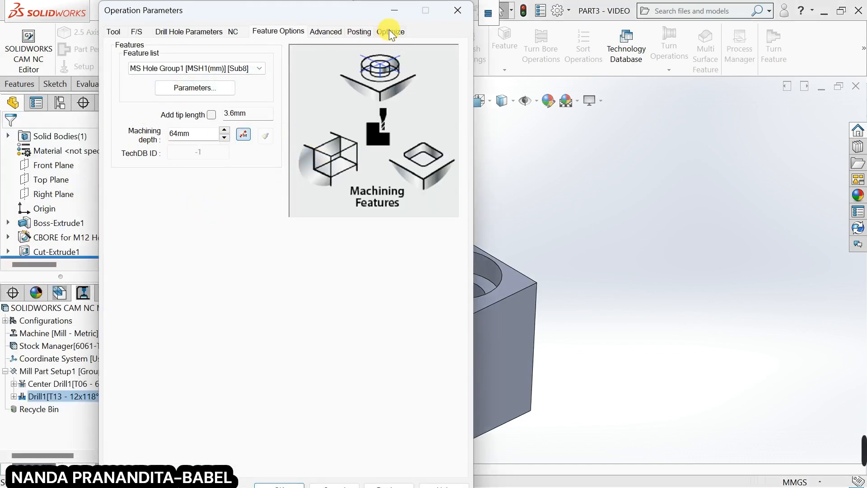
{"action": "left_click", "coordinate": [389, 31]}
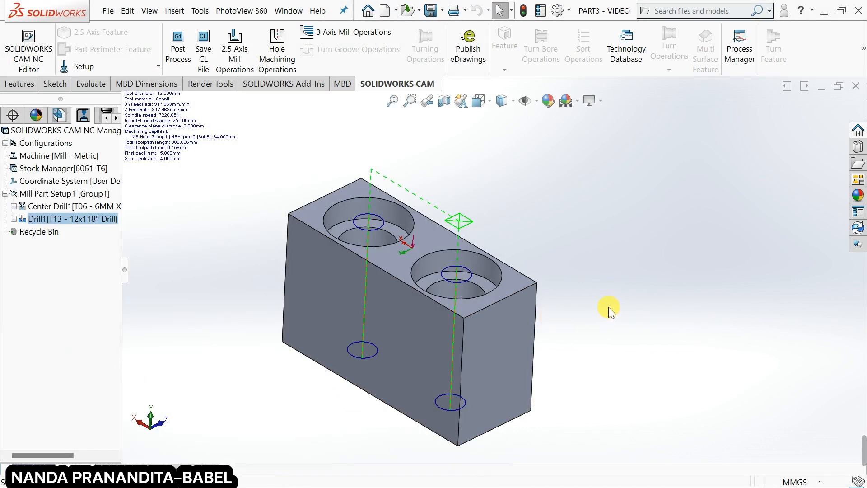
{"action": "key", "text": "ctrl+7"}
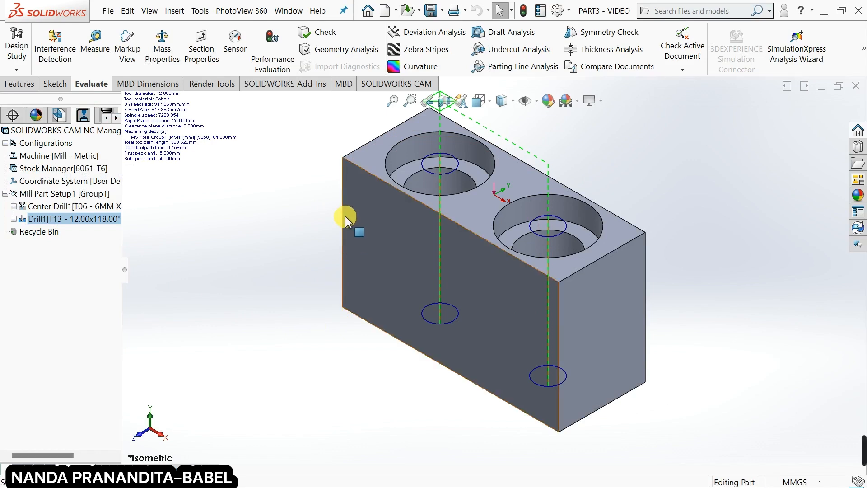
Add a Contour Mill operation to the MS Hole Group1 feature using the T02 10 mm flat end tool.
{"action": "left_click", "coordinate": [418, 182]}
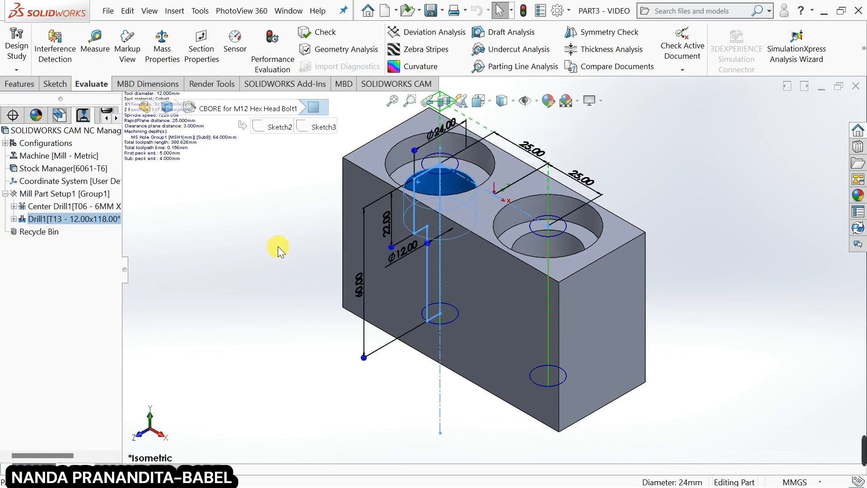
{"action": "left_click", "coordinate": [292, 193]}
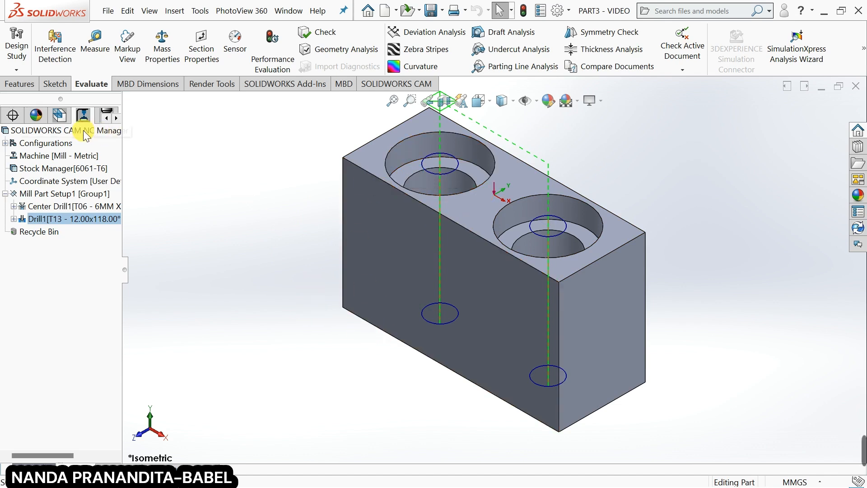
{"action": "left_click", "coordinate": [59, 116]}
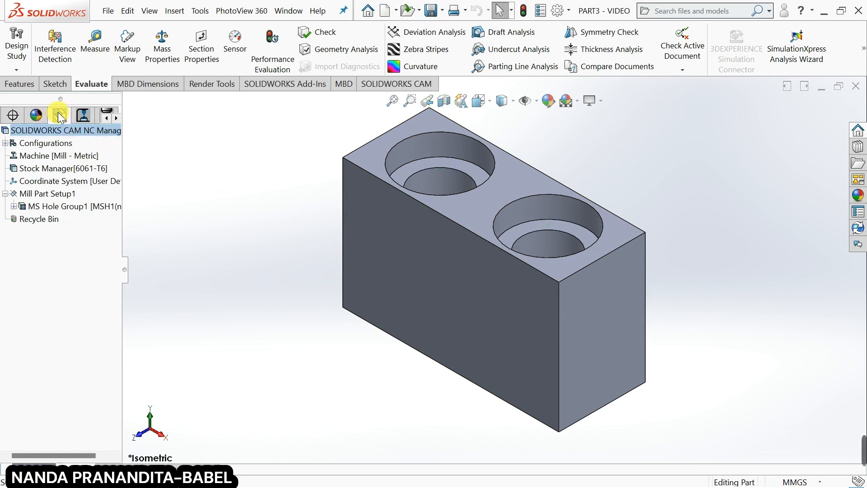
{"action": "right_click", "coordinate": [56, 208]}
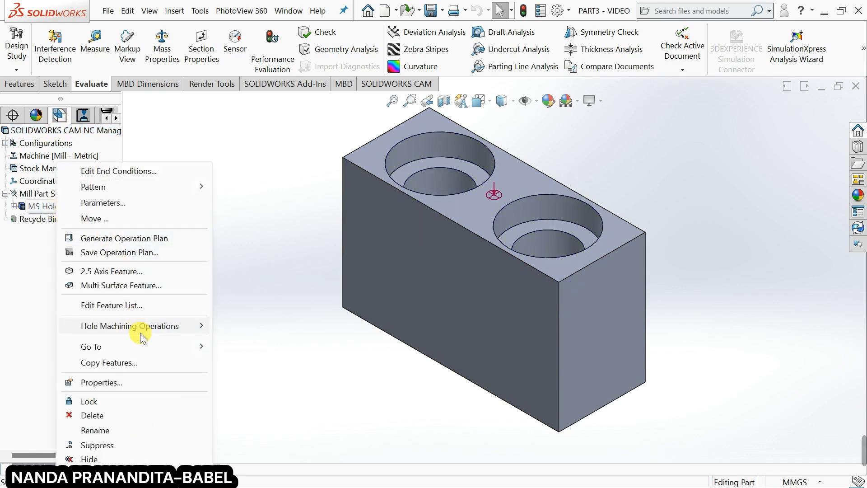
{"action": "mouse_move", "coordinate": [150, 328]}
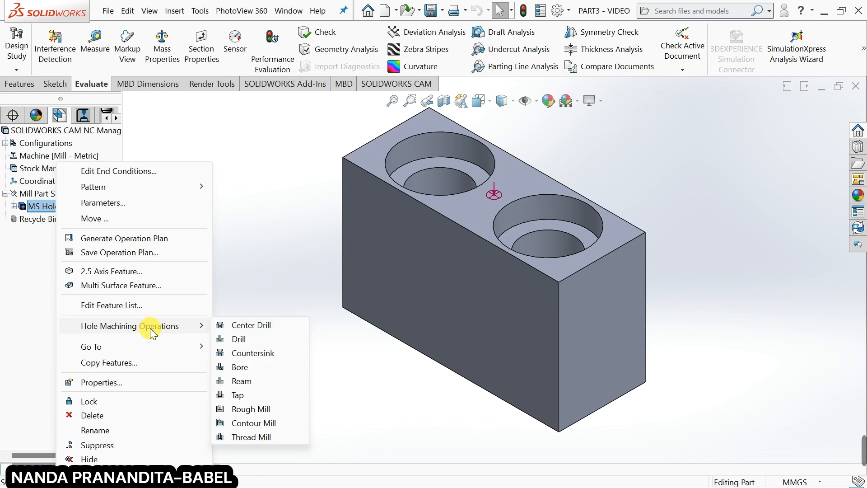
{"action": "left_click", "coordinate": [272, 424]}
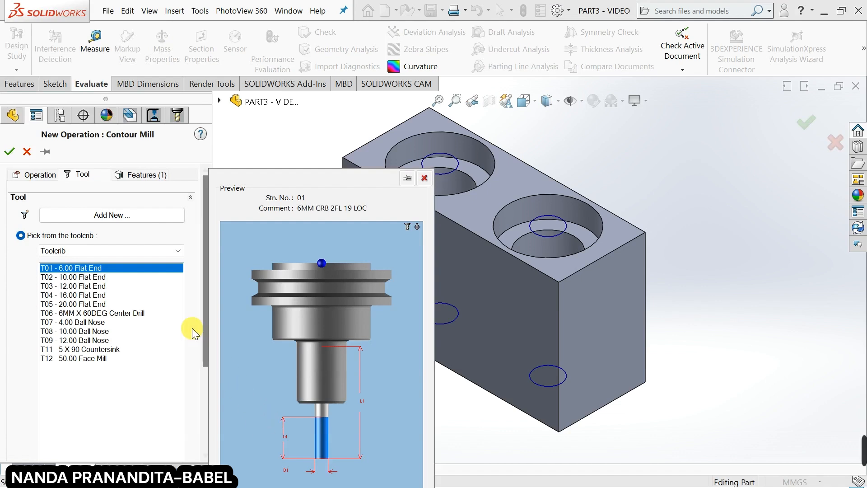
{"action": "left_click", "coordinate": [60, 277]}
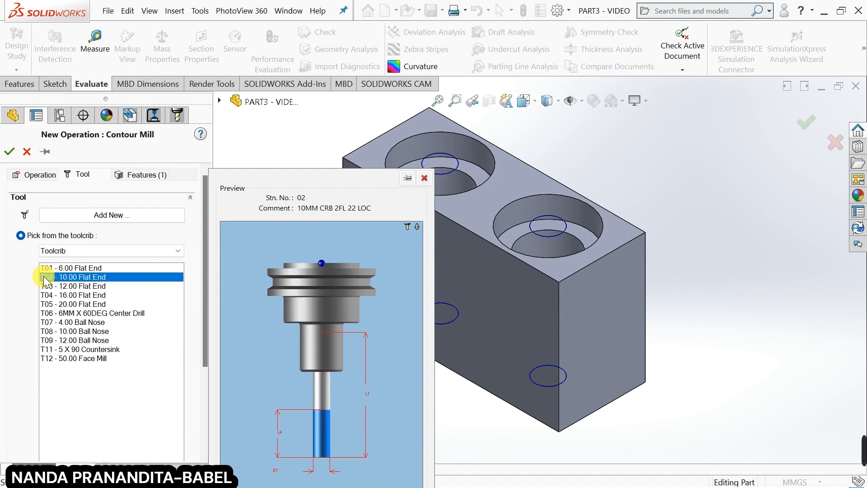
{"action": "left_click", "coordinate": [10, 151]}
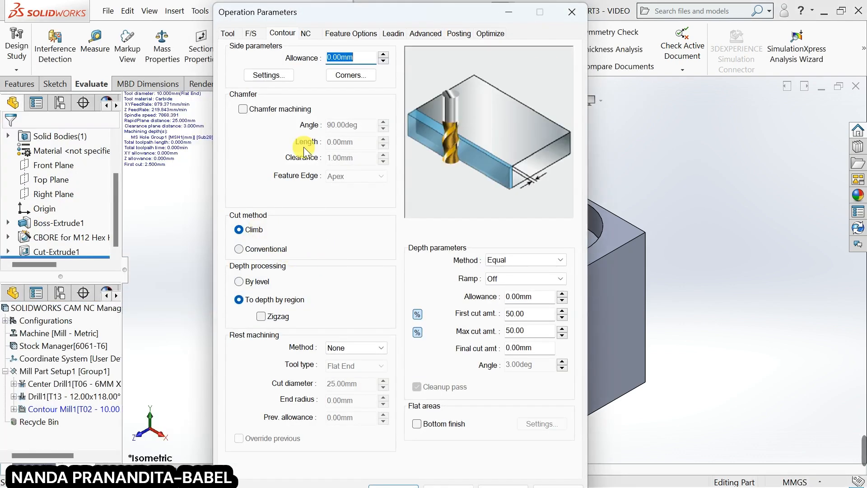
Define the contour mill's first and max cut amounts as absolute 5 mm values and set the final cut amount to 0.5 mm.
{"action": "left_click", "coordinate": [229, 33]}
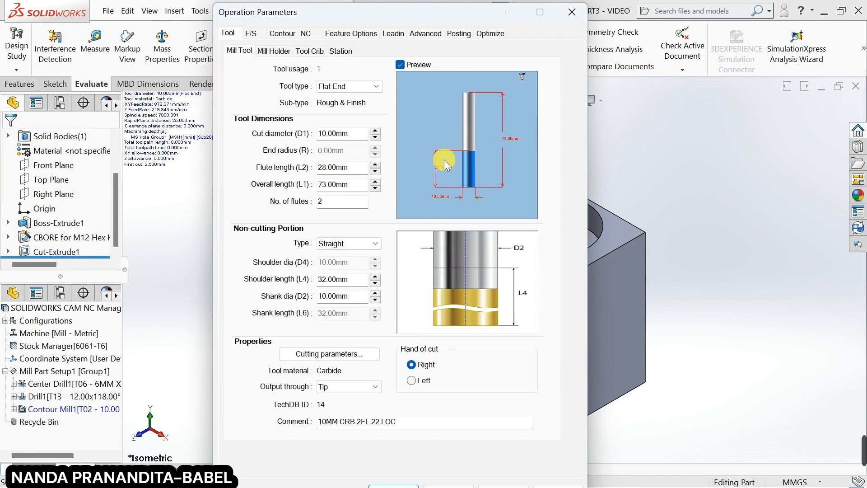
{"action": "left_click_drag", "start_coordinate": [417, 19], "coordinate": [271, 46]}
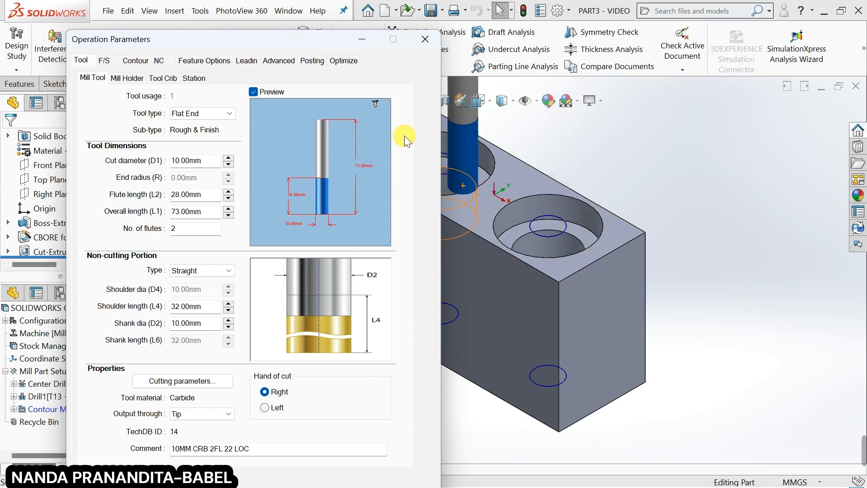
{"action": "left_click_drag", "start_coordinate": [268, 39], "coordinate": [311, 23]}
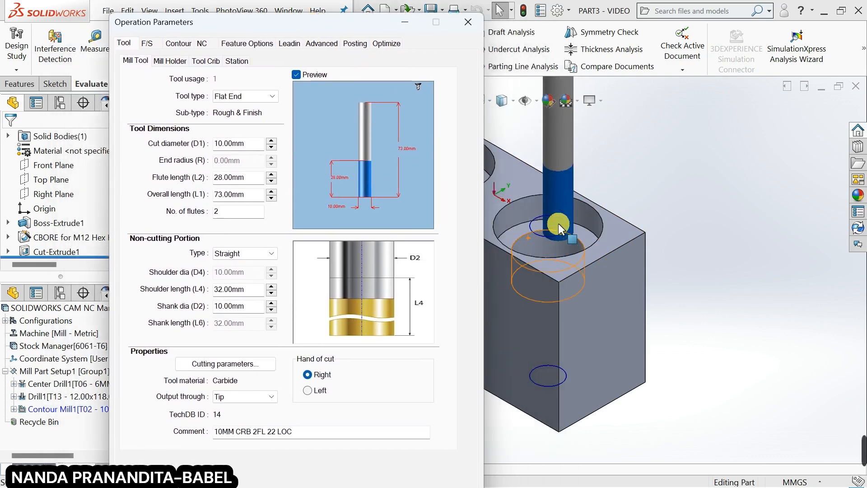
{"action": "left_click", "coordinate": [547, 246]}
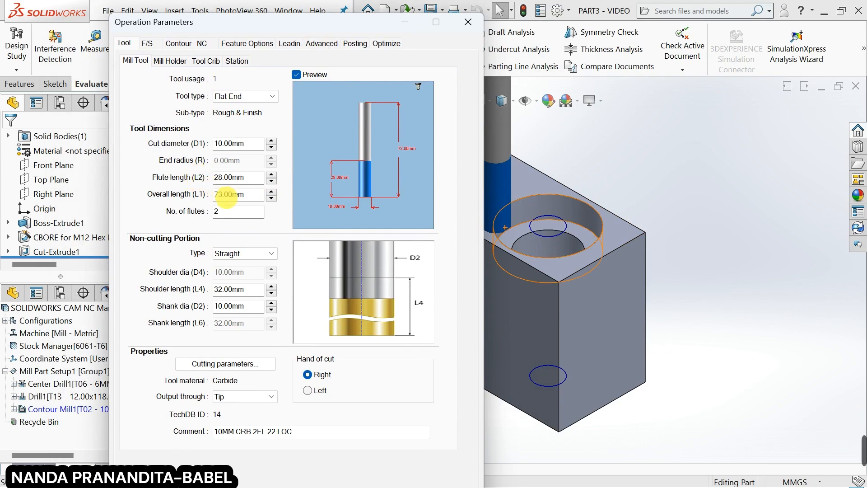
{"action": "left_click_drag", "start_coordinate": [305, 26], "coordinate": [423, 17]}
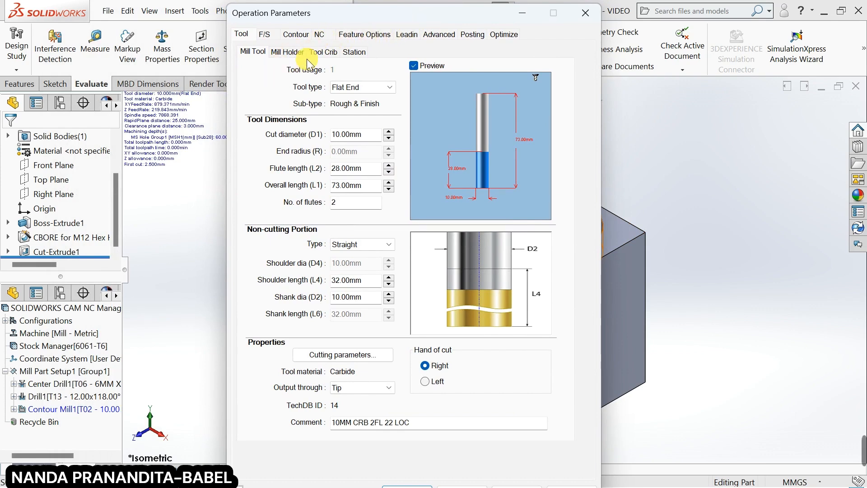
{"action": "left_click", "coordinate": [298, 36]}
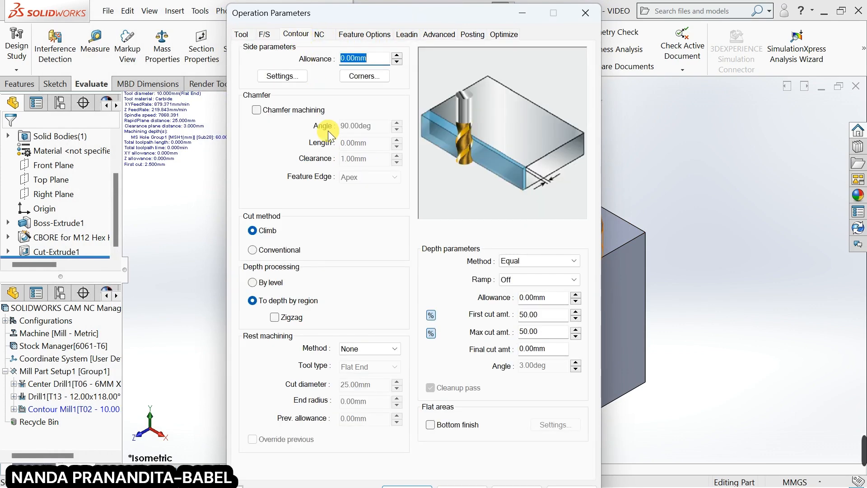
{"action": "left_click", "coordinate": [431, 315]}
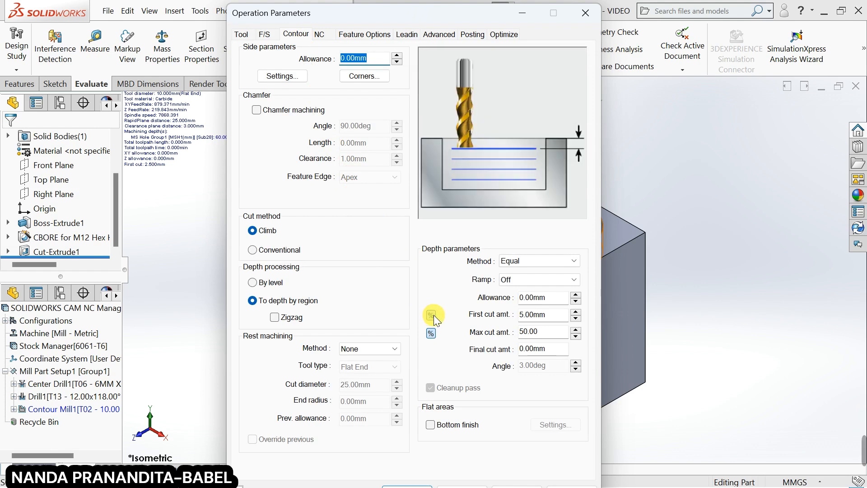
{"action": "left_click", "coordinate": [431, 334]}
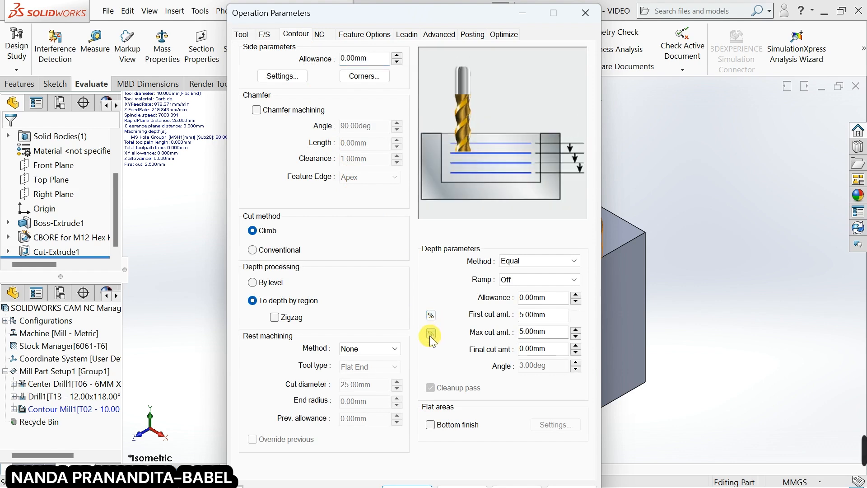
{"action": "left_click", "coordinate": [529, 348]}
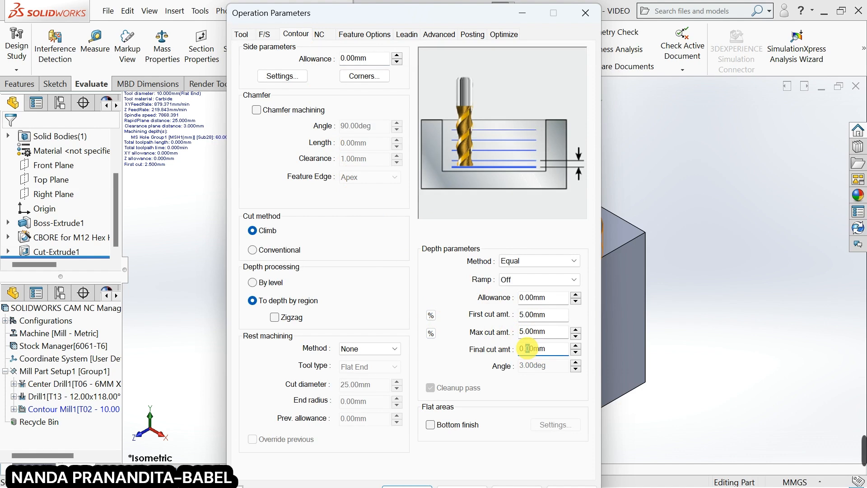
{"action": "type", "text": "5"}
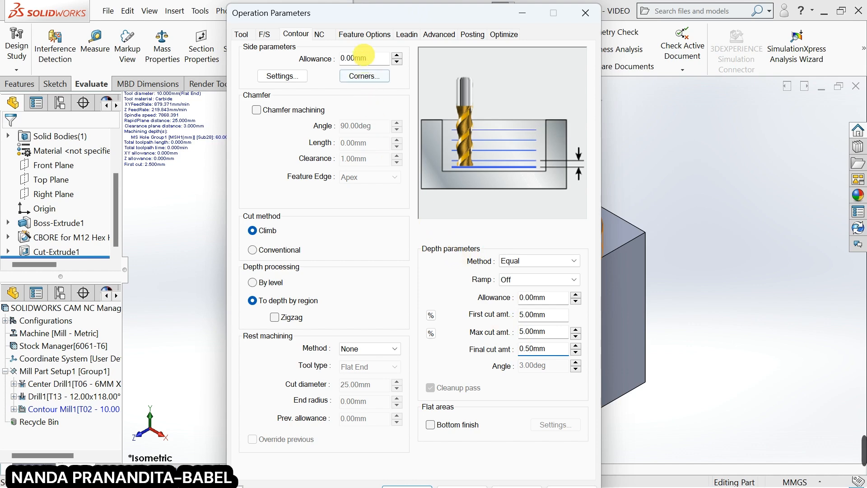
In the contour mill's hole parameters, base the hole diameter on Cylinder2 and end the depth at the bottom of Cylinder2.
{"action": "left_click", "coordinate": [367, 36]}
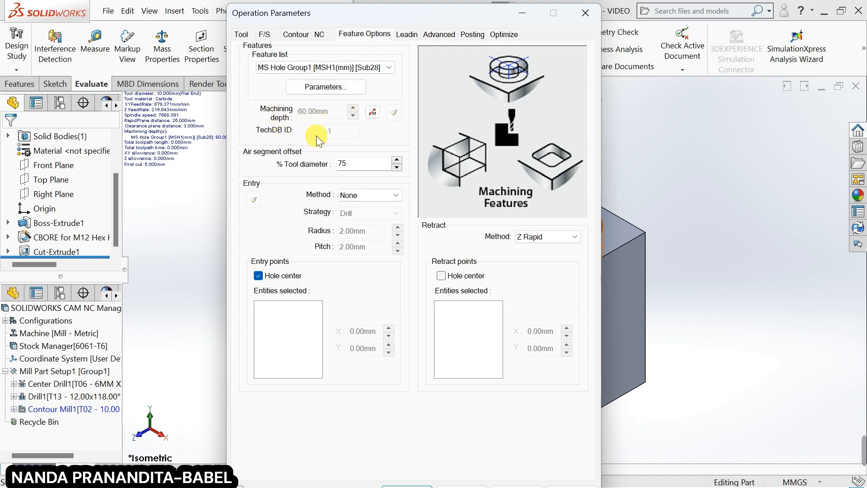
{"action": "left_click_drag", "start_coordinate": [467, 12], "coordinate": [279, 50]}
{"action": "middle_click_drag", "start_coordinate": [536, 175], "coordinate": [551, 289]}
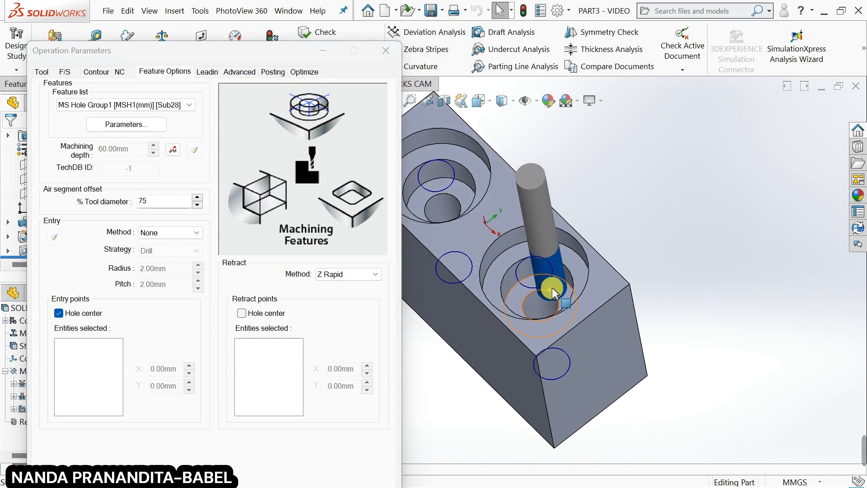
{"action": "left_click", "coordinate": [552, 288]}
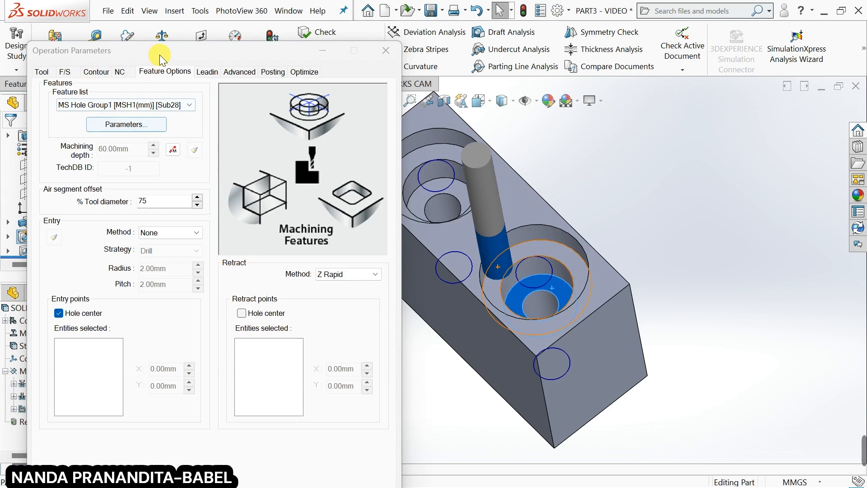
{"action": "left_click_drag", "start_coordinate": [181, 49], "coordinate": [339, 12]}
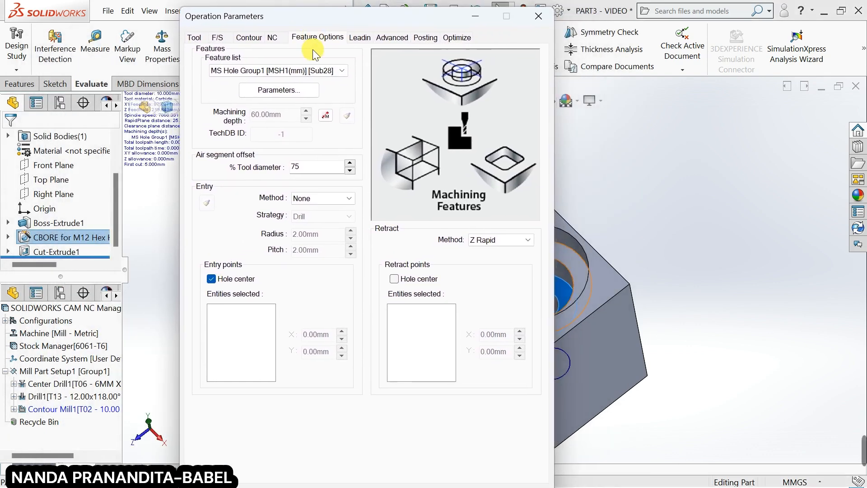
{"action": "left_click", "coordinate": [295, 88]}
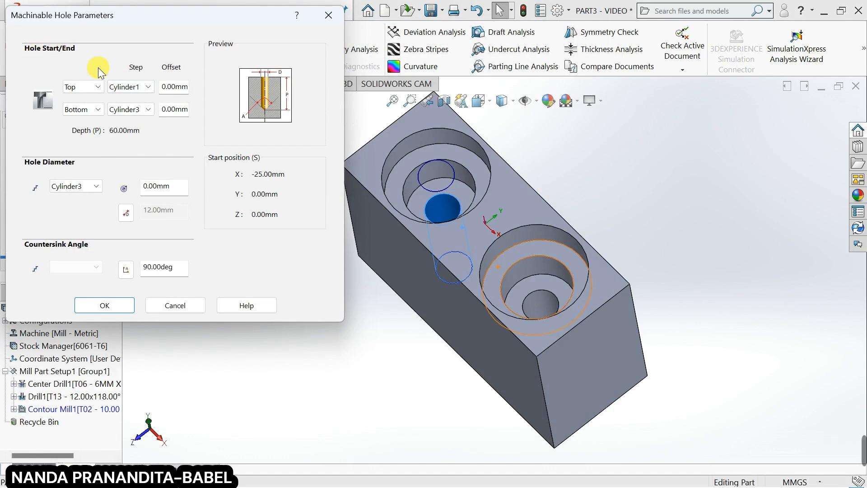
{"action": "left_click", "coordinate": [141, 87]}
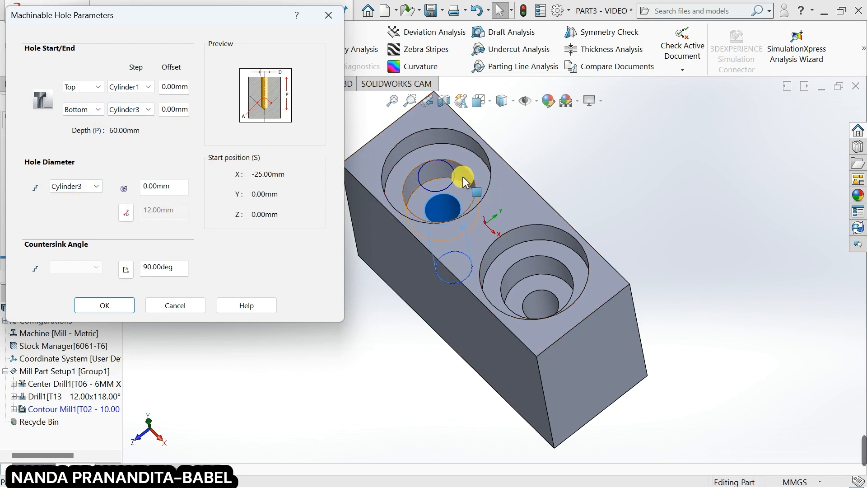
{"action": "left_click", "coordinate": [77, 186]}
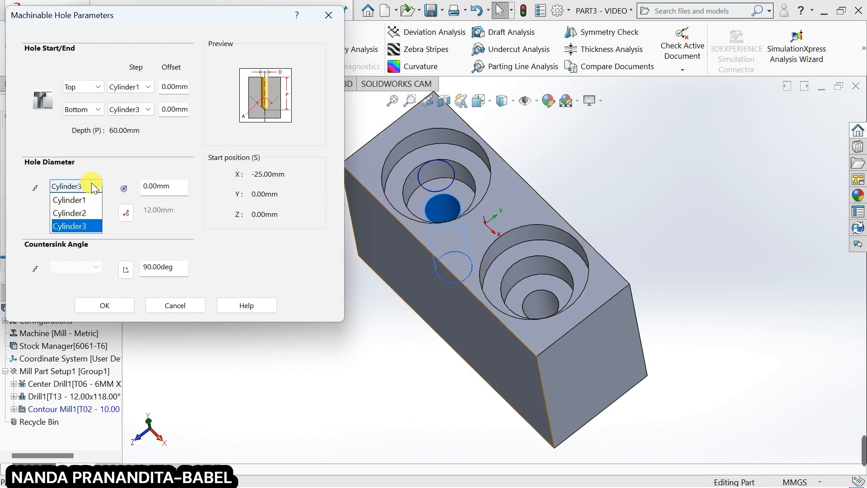
{"action": "left_click", "coordinate": [70, 212]}
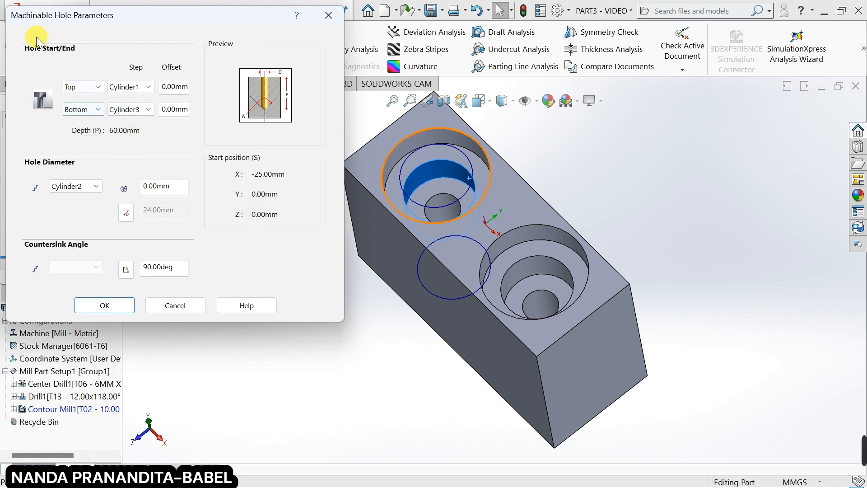
{"action": "left_click", "coordinate": [132, 110]}
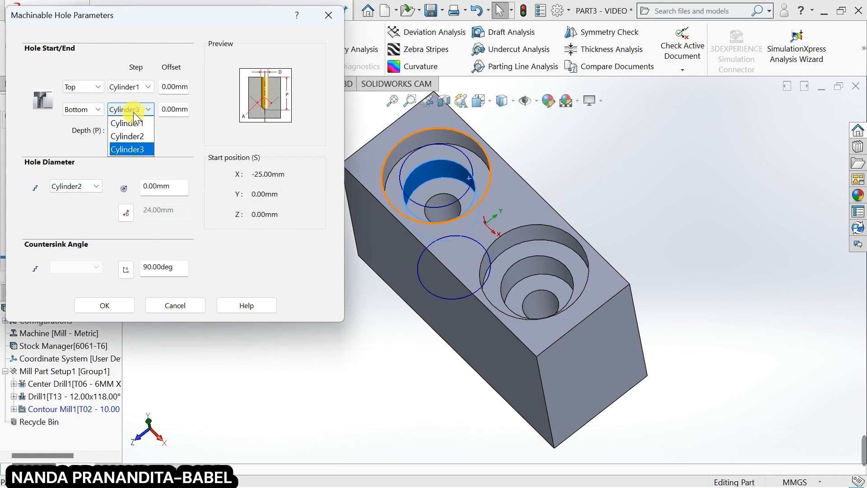
{"action": "left_click", "coordinate": [127, 135]}
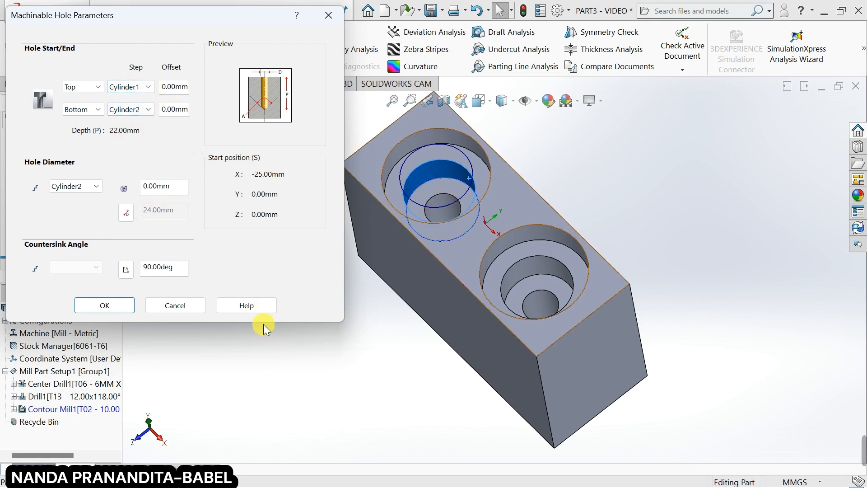
{"action": "left_click", "coordinate": [110, 305]}
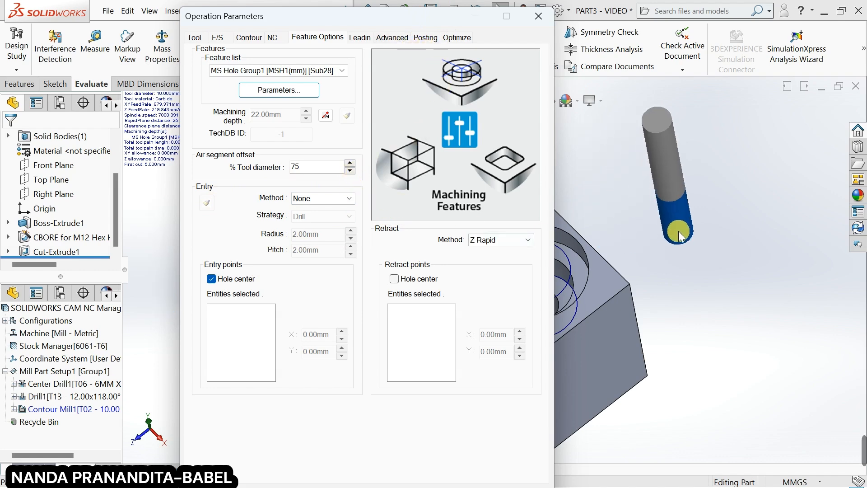
Check the contour boundaries on both counterbores and the contour settings, and accept the operation parameters.
{"action": "left_click_drag", "start_coordinate": [437, 26], "coordinate": [163, 48]}
{"action": "scroll", "coordinate": [375, 252], "scroll_direction": "down", "scroll_amount": 5}
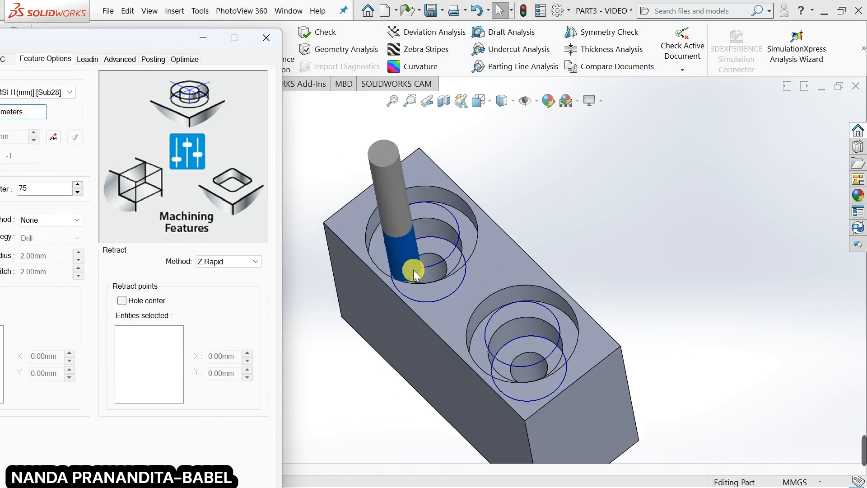
{"action": "left_click_drag", "start_coordinate": [465, 240], "coordinate": [430, 253]}
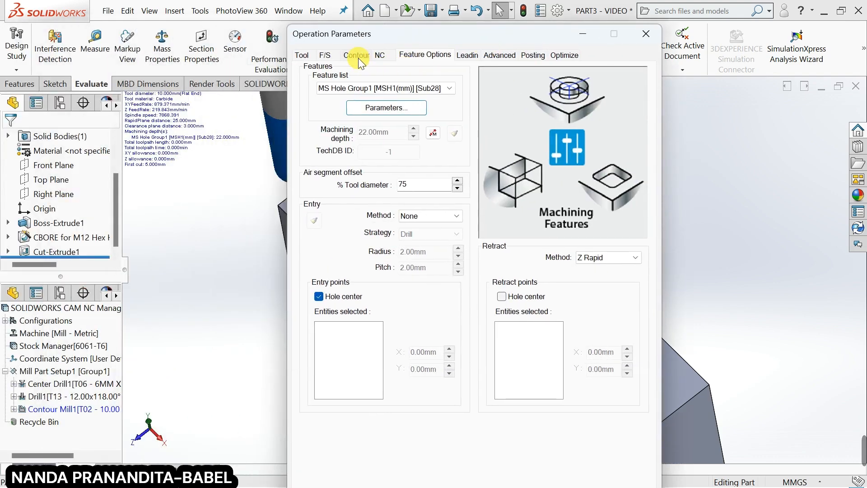
{"action": "left_click", "coordinate": [357, 55]}
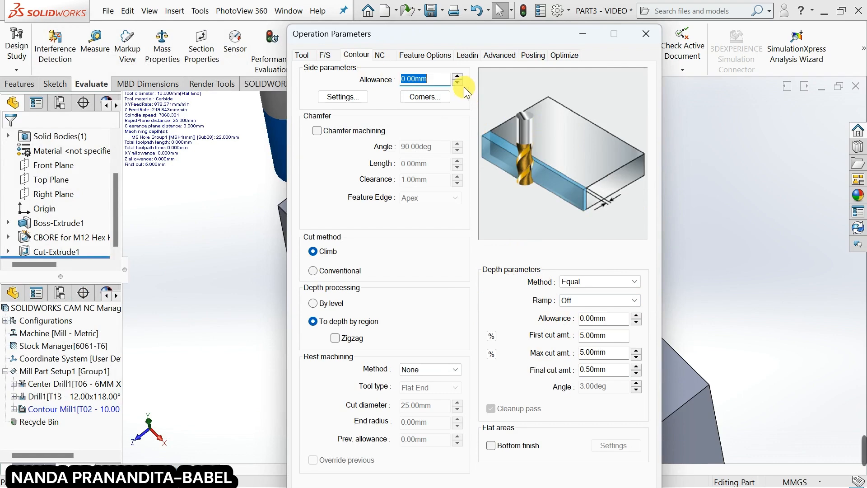
{"action": "left_click", "coordinate": [430, 55]}
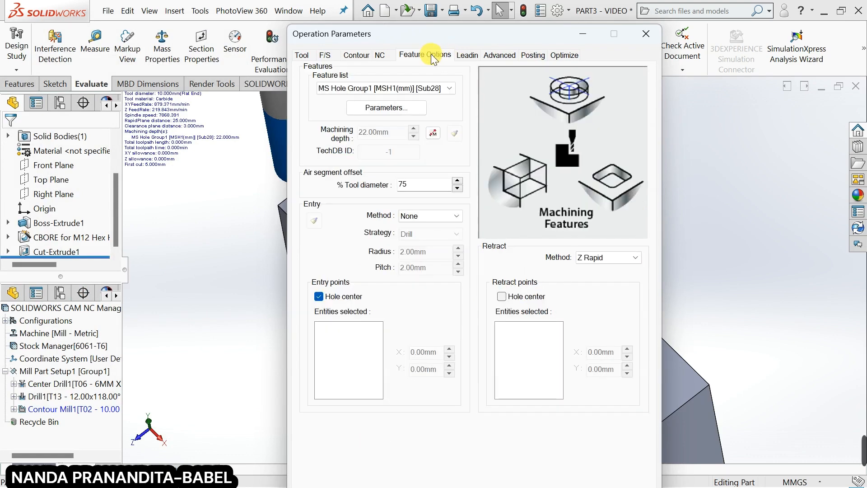
{"action": "left_click_drag", "start_coordinate": [500, 35], "coordinate": [361, 11]}
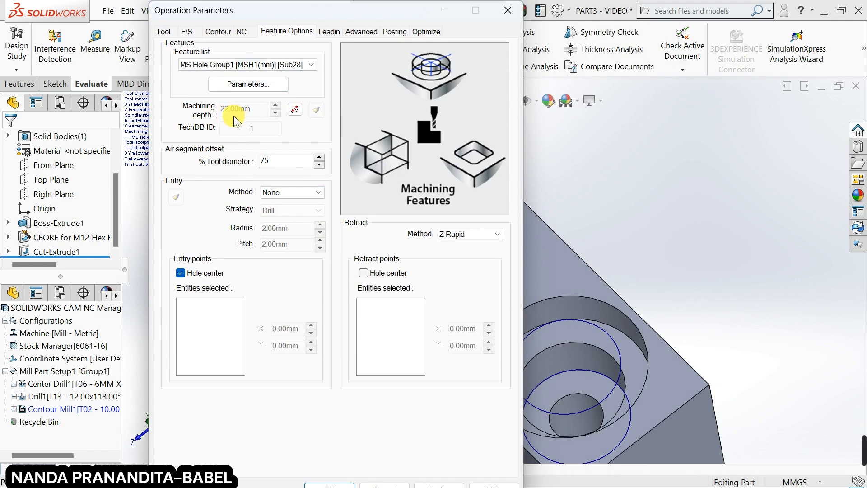
{"action": "left_click", "coordinate": [334, 485]}
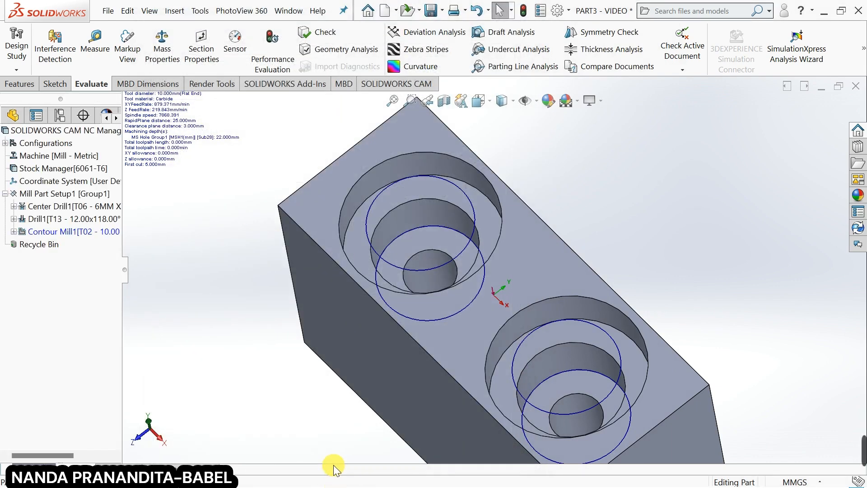
Generate the toolpath for the Contour Mill1 operation and show the part in isometric view.
{"action": "right_click", "coordinate": [83, 228]}
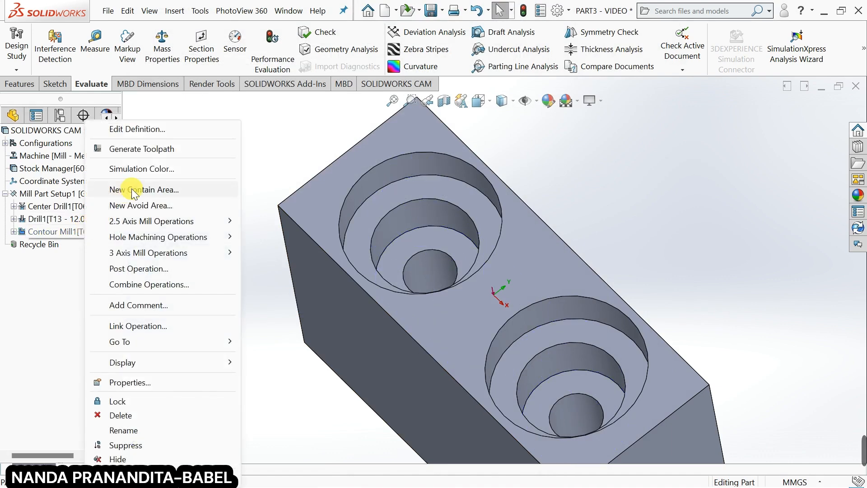
{"action": "left_click", "coordinate": [158, 148]}
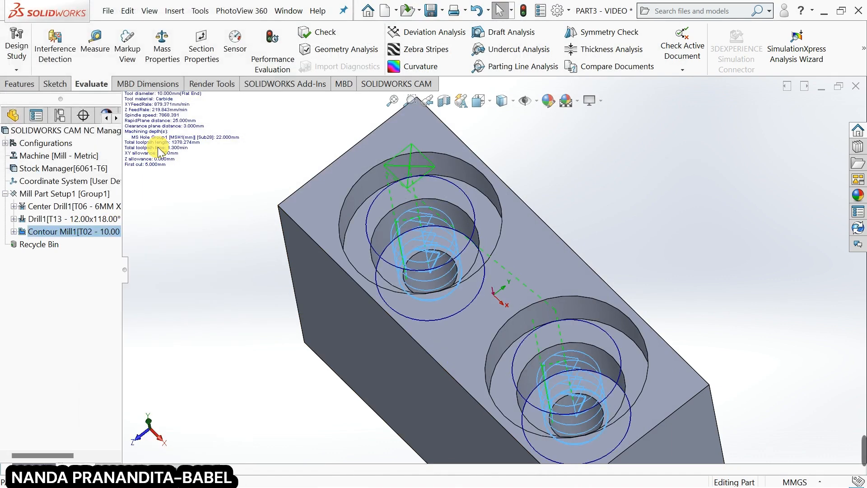
{"action": "left_click", "coordinate": [478, 101]}
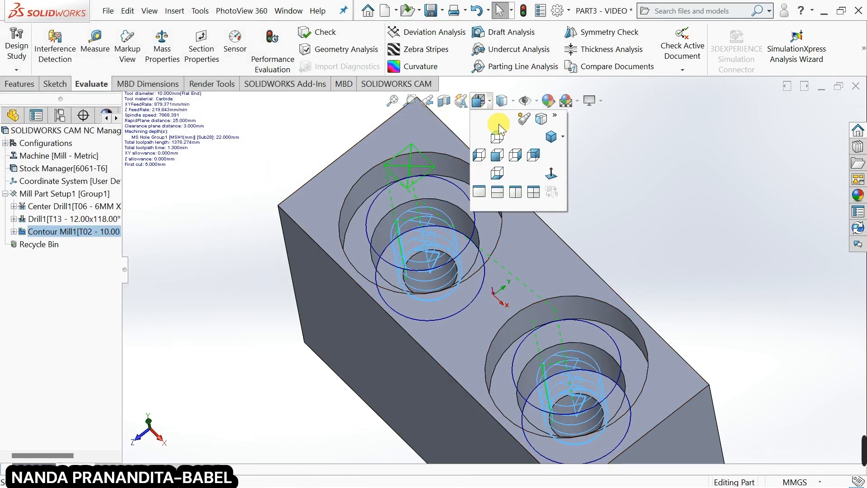
{"action": "left_click", "coordinate": [552, 137]}
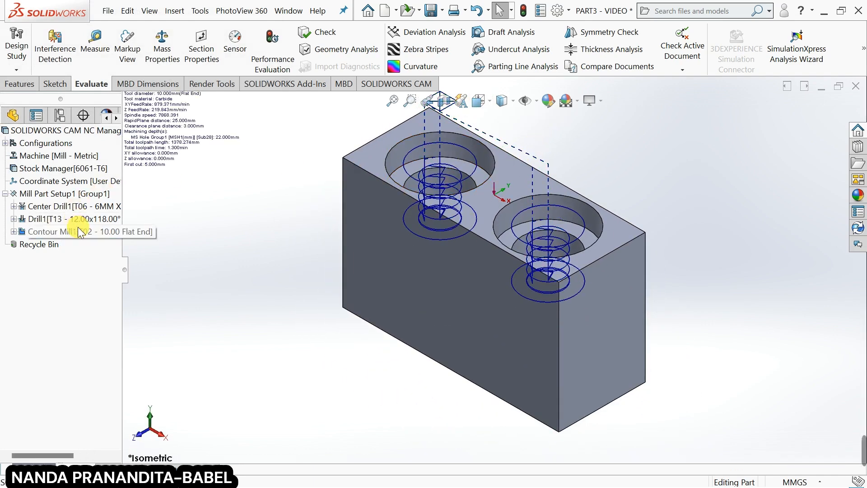
Start a toolpath simulation of Contour Mill1, computing the work in process from all operations at Fine quality.
{"action": "right_click", "coordinate": [79, 226]}
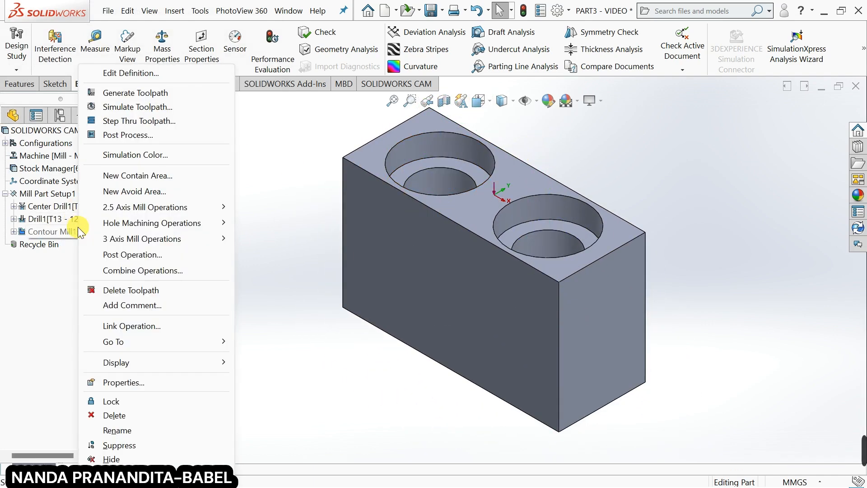
{"action": "left_click", "coordinate": [142, 108]}
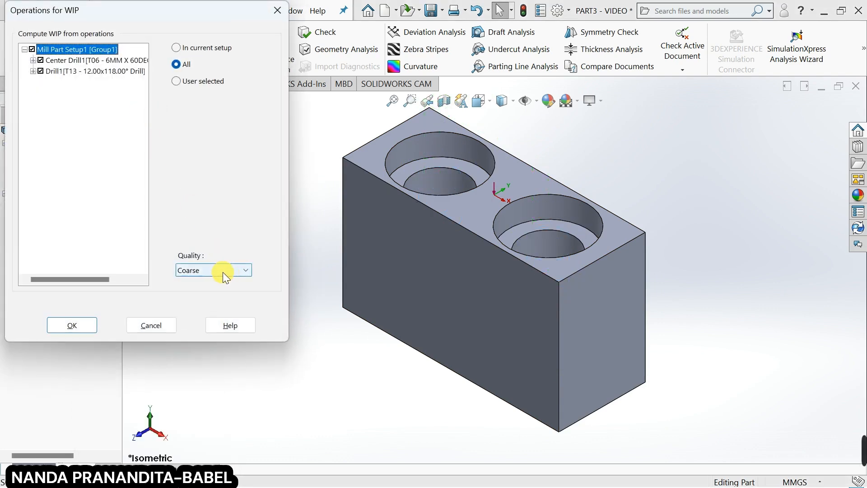
{"action": "left_click", "coordinate": [220, 272]}
{"action": "left_click", "coordinate": [199, 284]}
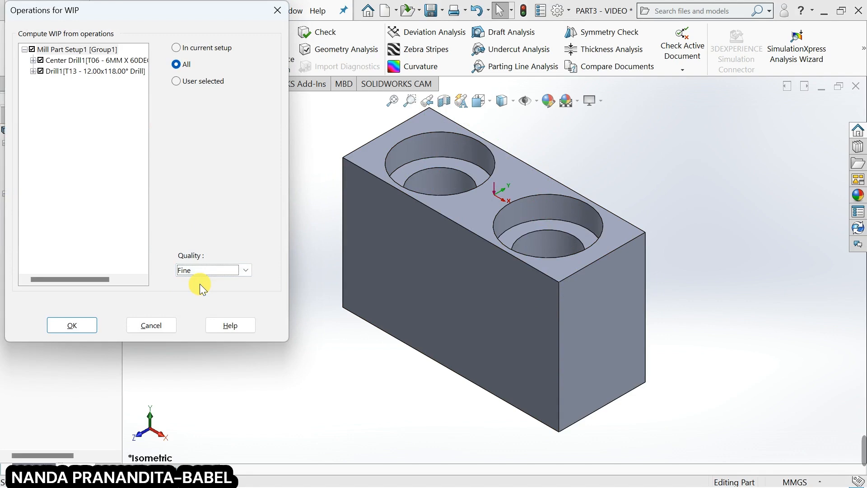
{"action": "left_click", "coordinate": [71, 325]}
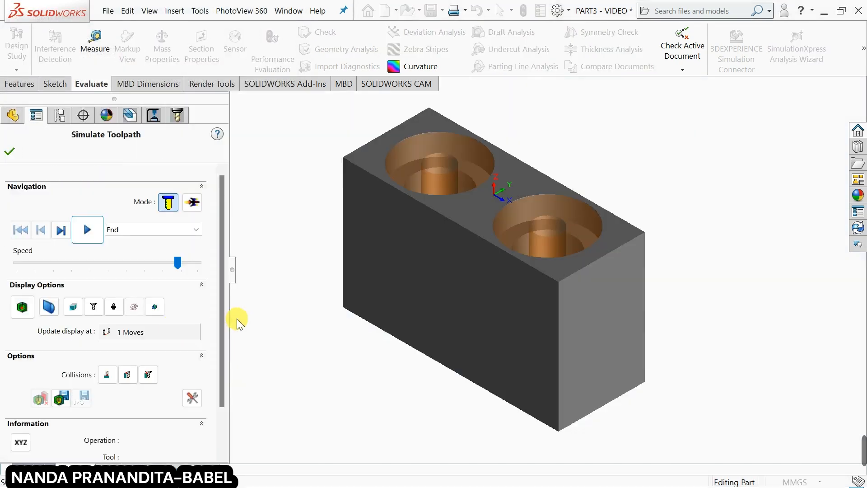
Play the contour milling simulation to the end, compare the machined stock with the design part, and close the simulation.
{"action": "left_click", "coordinate": [90, 232]}
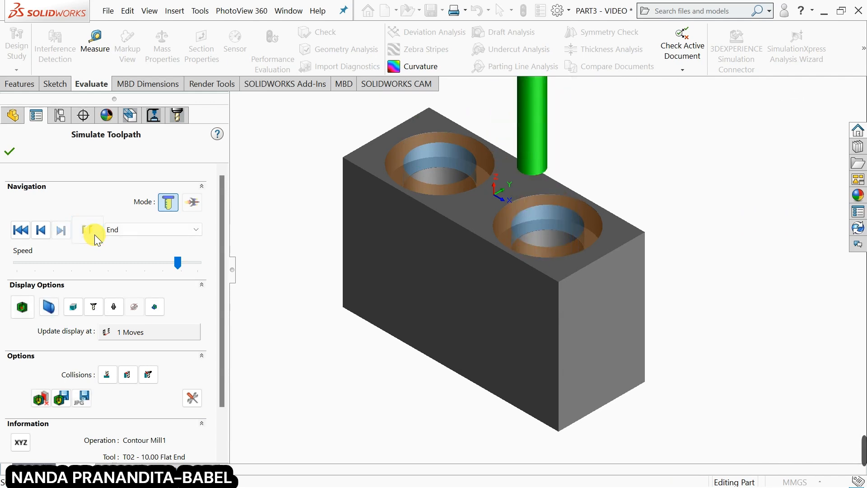
{"action": "left_click", "coordinate": [22, 307]}
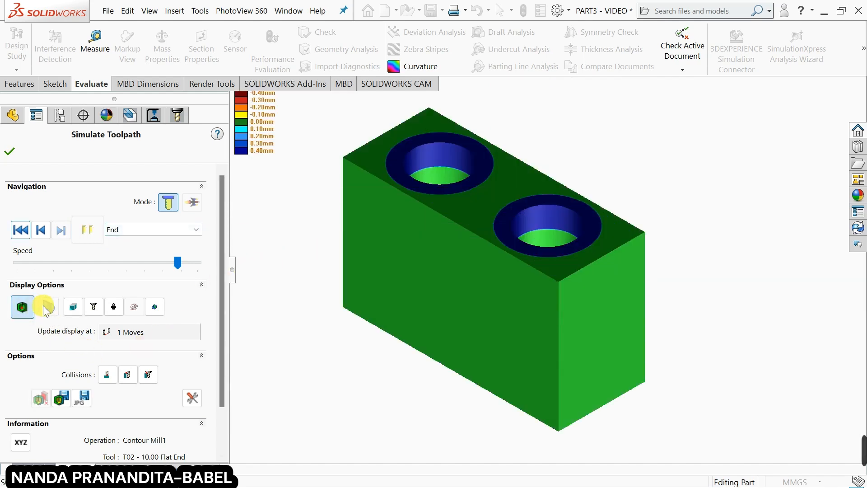
{"action": "mouse_move", "coordinate": [460, 227]}
{"action": "middle_mouse_down"}
{"action": "mouse_move", "coordinate": [459, 273]}
{"action": "mouse_move", "coordinate": [459, 217]}
{"action": "middle_mouse_up"}
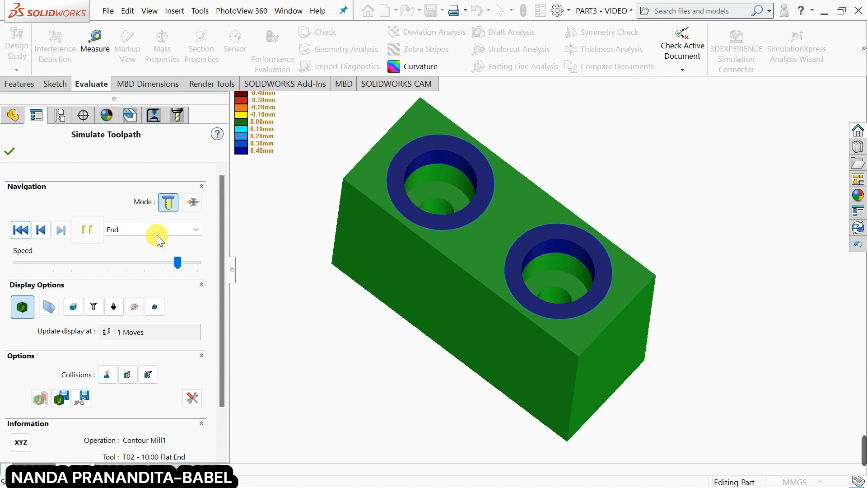
{"action": "left_click", "coordinate": [10, 151]}
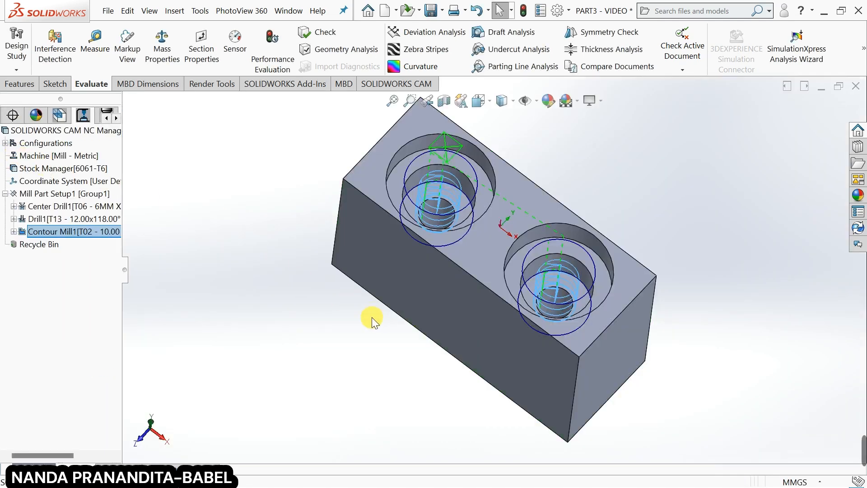
Check the diameter of the larger upper counterbore on its cylindrical face, and clear the selection.
{"action": "middle_click_drag", "start_coordinate": [372, 317], "coordinate": [368, 240]}
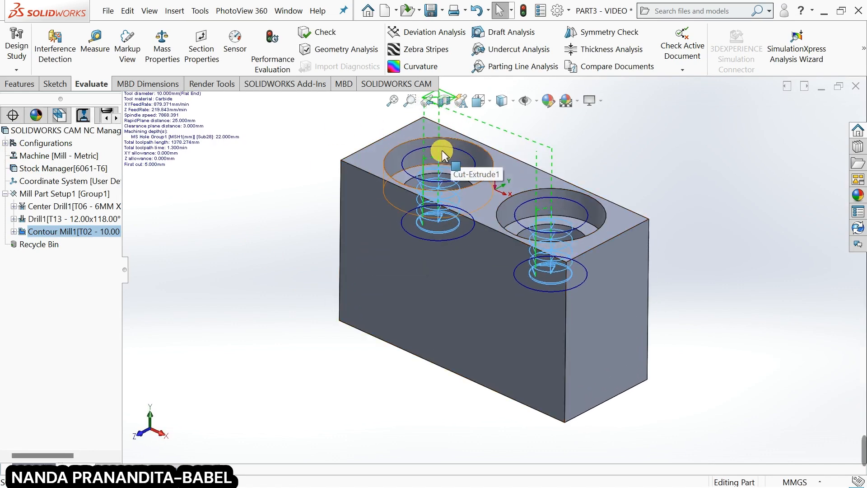
{"action": "left_click", "coordinate": [392, 86]}
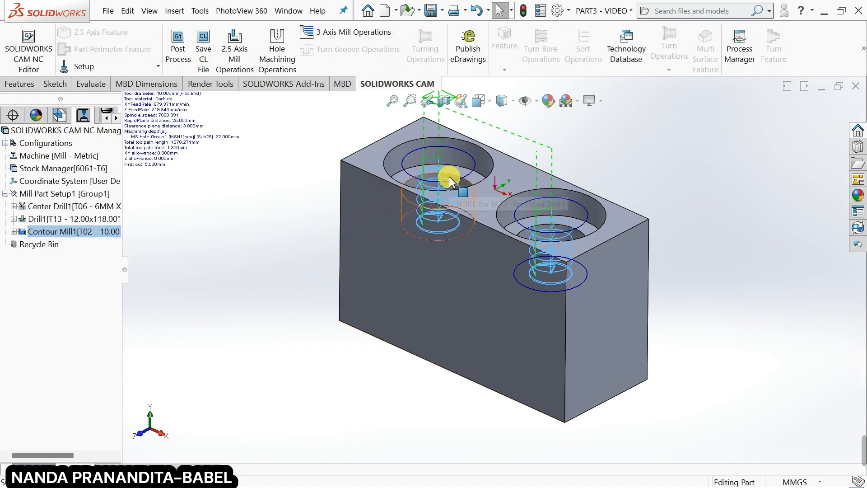
{"action": "left_click", "coordinate": [402, 151]}
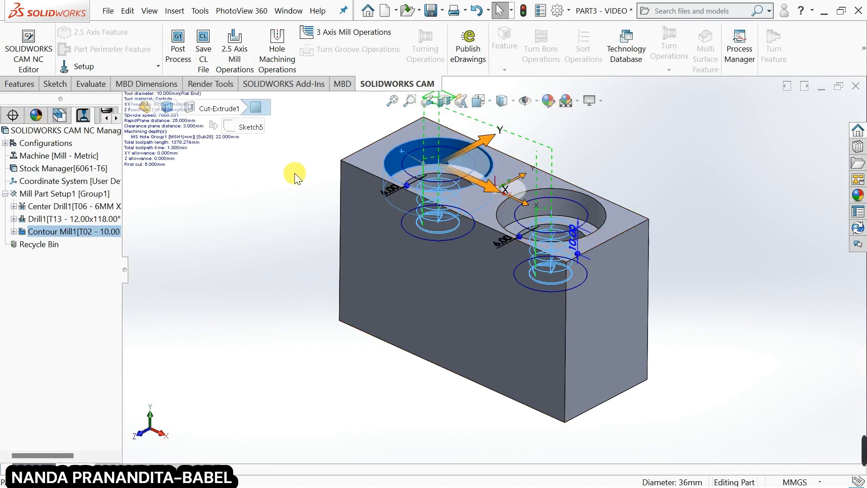
{"action": "left_click", "coordinate": [237, 215]}
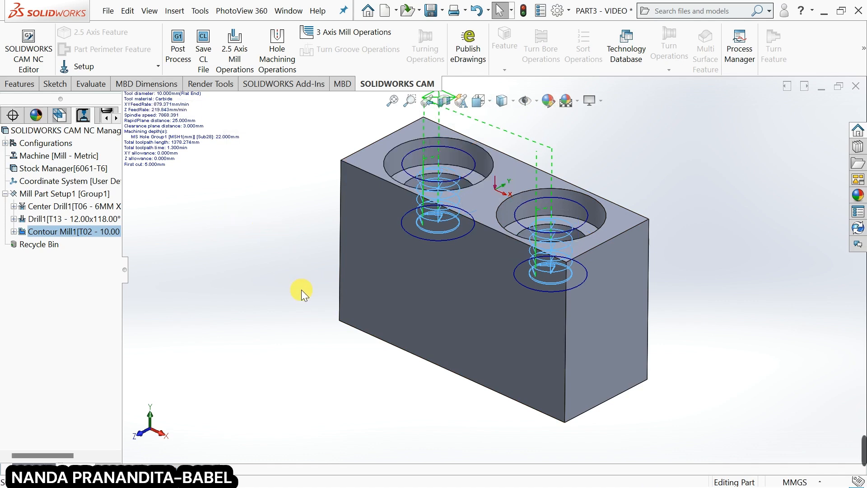
{"action": "key", "text": "f"}
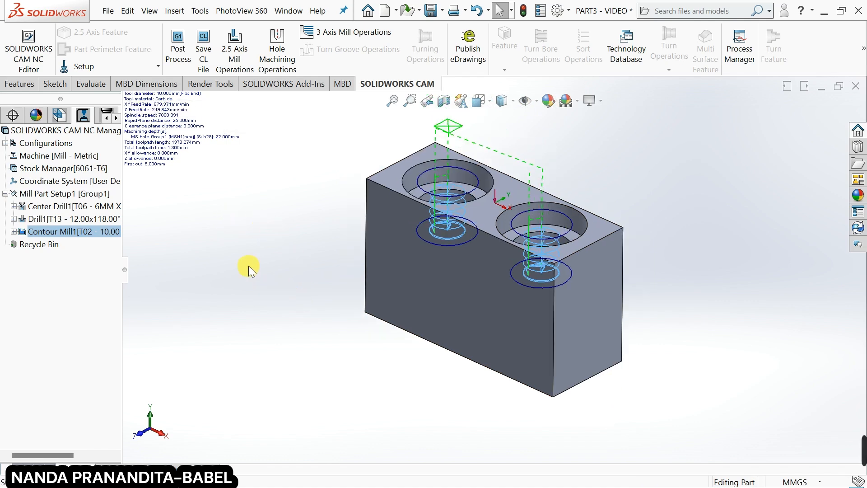
Add a second Contour Mill operation to the MS Hole Group1 feature using the T02 10 mm flat end tool.
{"action": "left_click", "coordinate": [61, 117]}
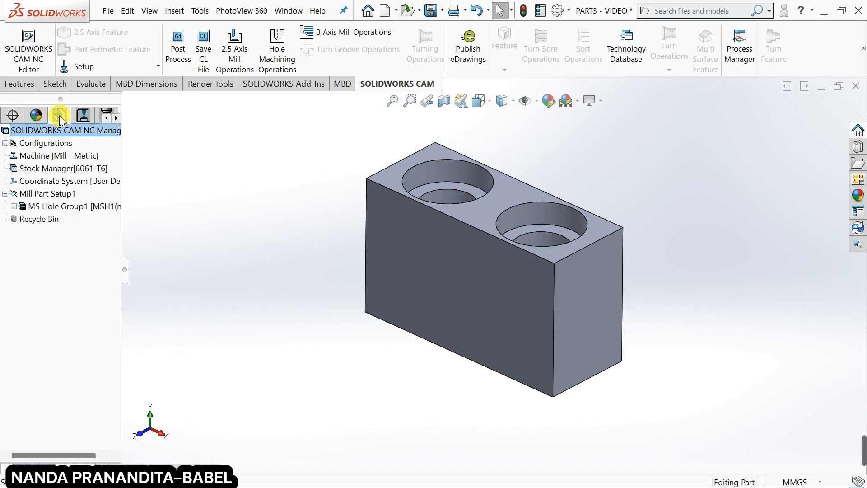
{"action": "right_click", "coordinate": [62, 208]}
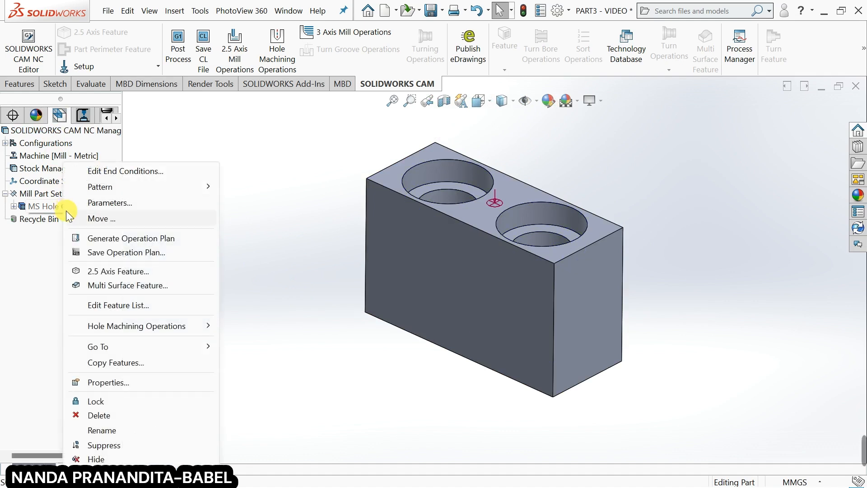
{"action": "mouse_move", "coordinate": [112, 327]}
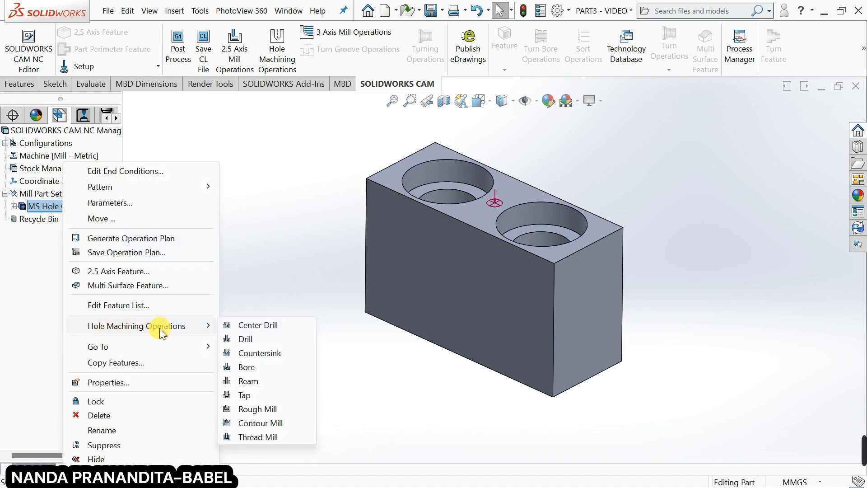
{"action": "left_click", "coordinate": [273, 424]}
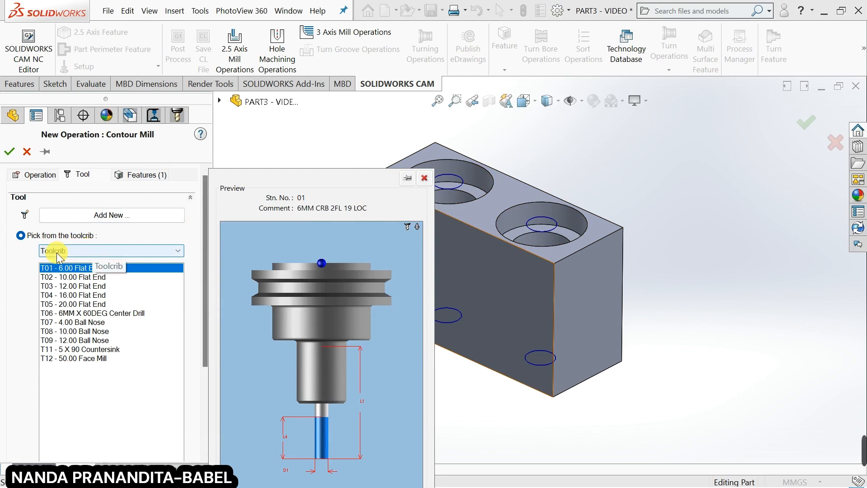
{"action": "left_click", "coordinate": [66, 276]}
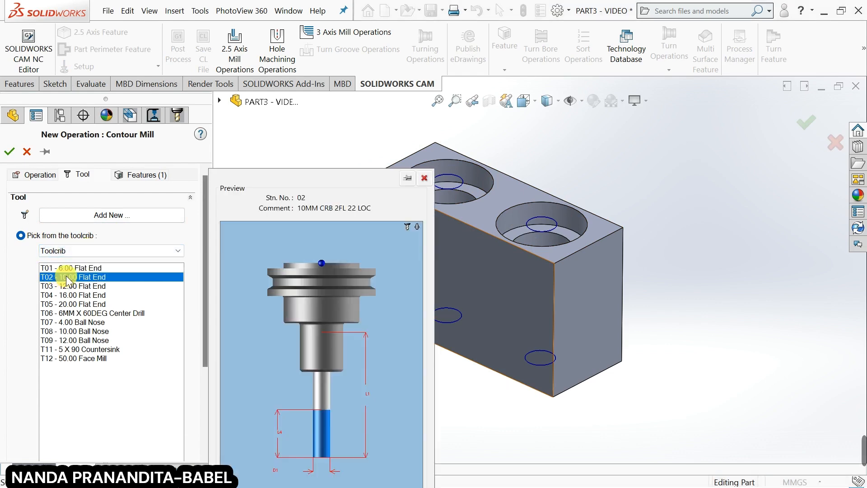
{"action": "left_click", "coordinate": [10, 152]}
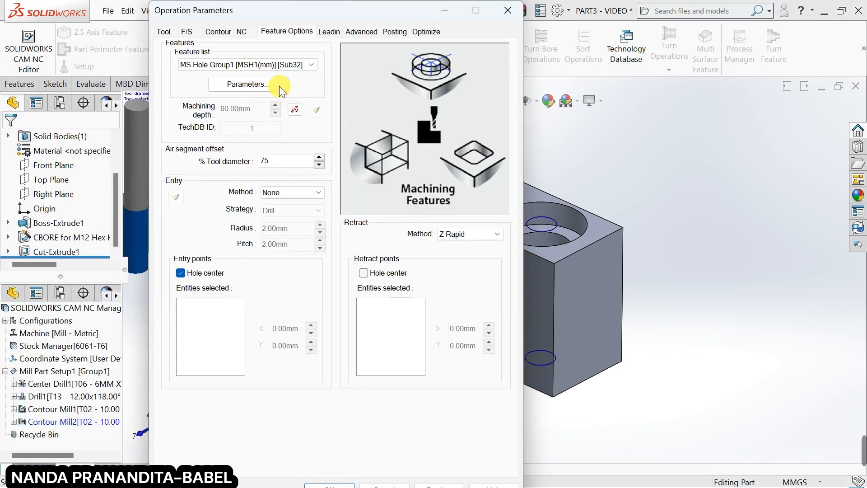
Set the second contour mill's first and max cut amounts to absolute 5 mm values and its final cut amount to 0.5 mm.
{"action": "left_click", "coordinate": [215, 33]}
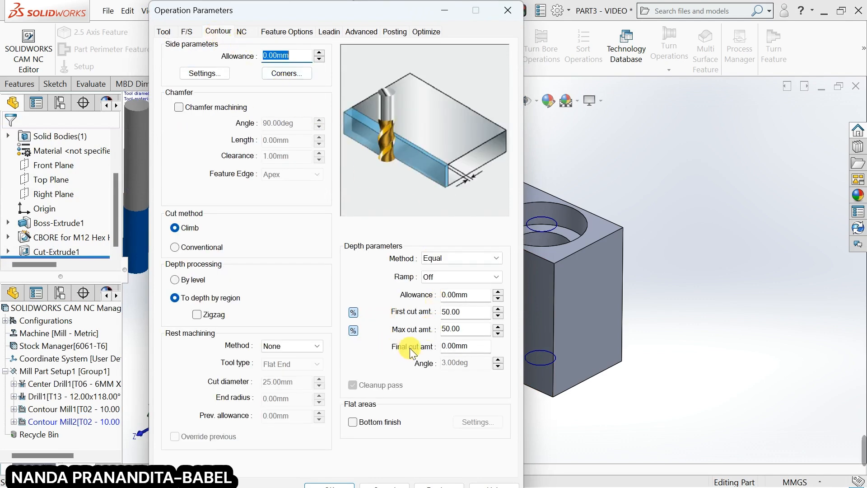
{"action": "left_click", "coordinate": [354, 311]}
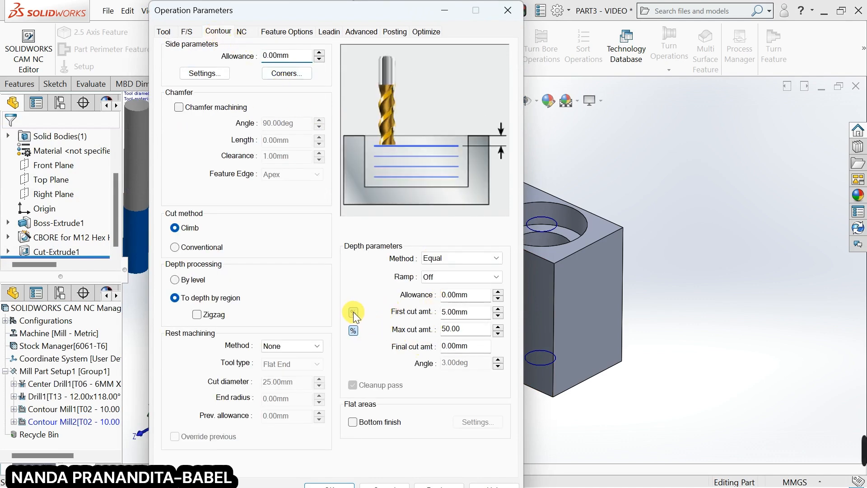
{"action": "left_click", "coordinate": [352, 330]}
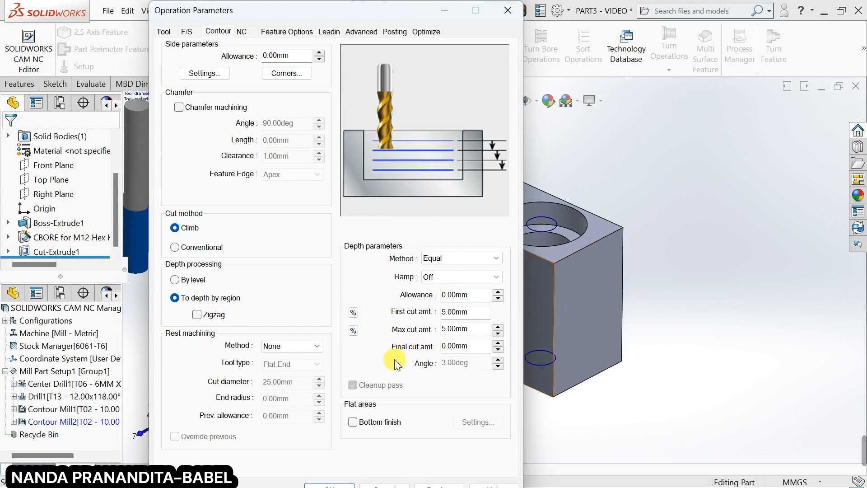
{"action": "left_click", "coordinate": [451, 346]}
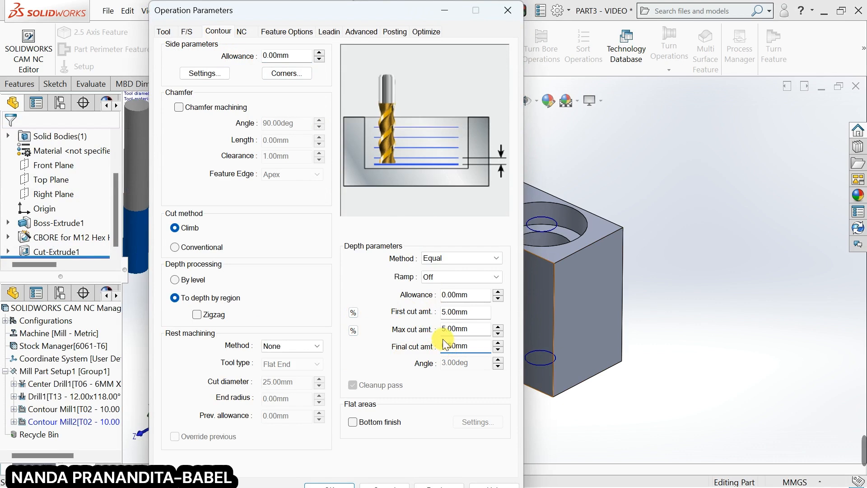
{"action": "type", "text": "5"}
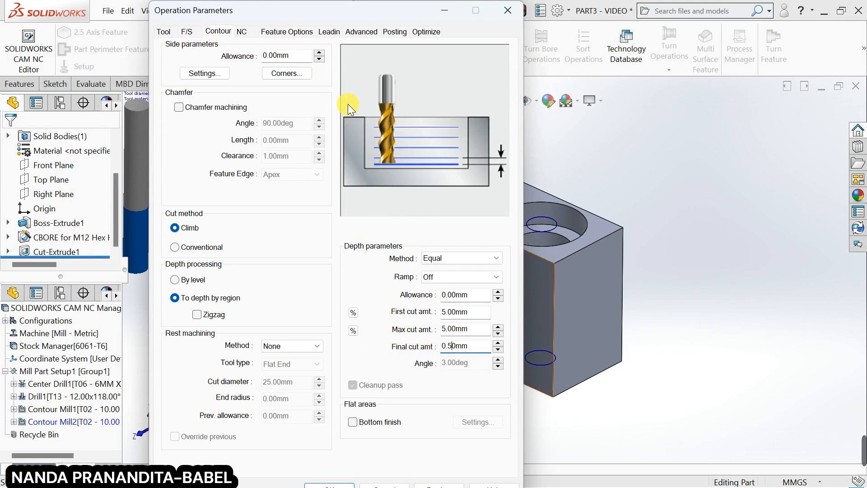
In the second contour mill's hole parameters, end the depth at the bottom of Cylinder1 and base the hole diameter on Cylinder1.
{"action": "left_click", "coordinate": [287, 32]}
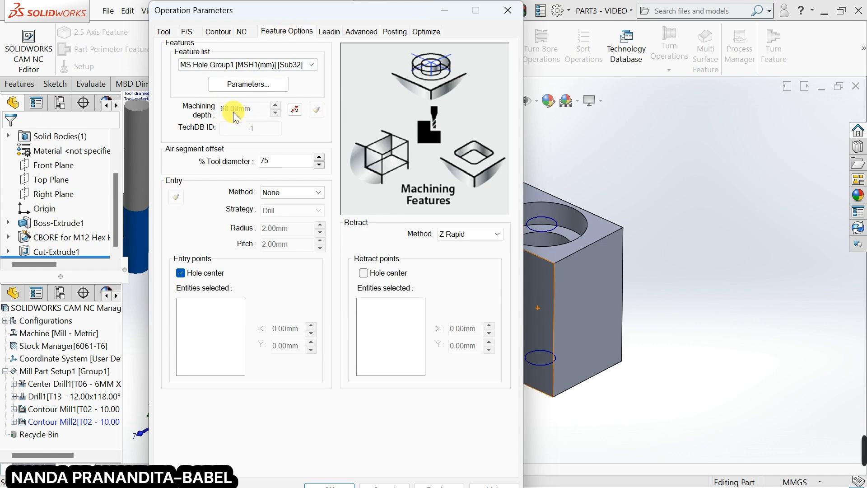
{"action": "left_click", "coordinate": [234, 85]}
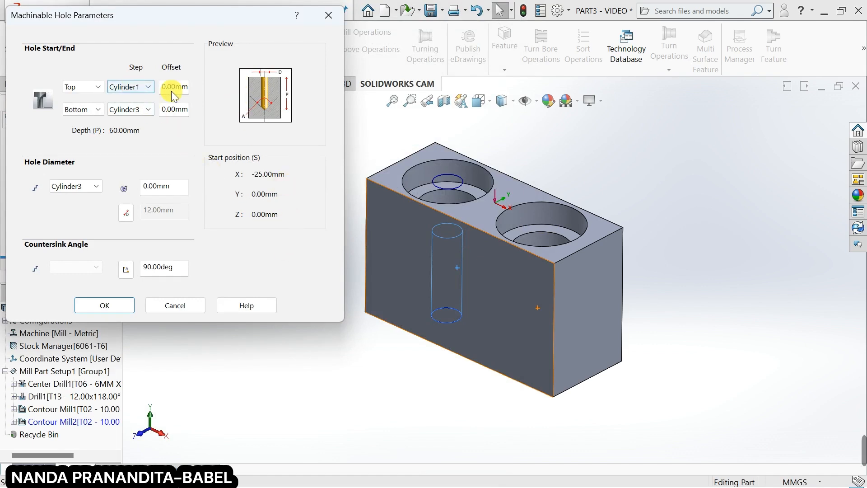
{"action": "left_click", "coordinate": [422, 188]}
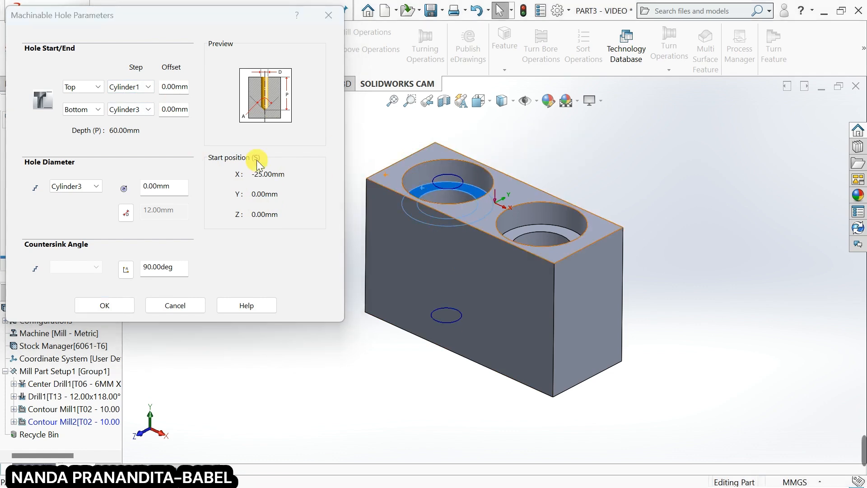
{"action": "left_click", "coordinate": [147, 111]}
{"action": "left_click", "coordinate": [130, 122]}
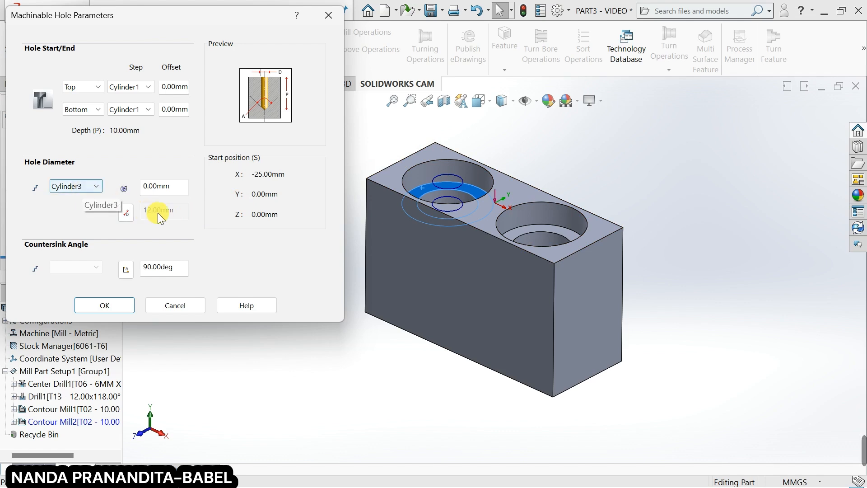
{"action": "left_click", "coordinate": [96, 185]}
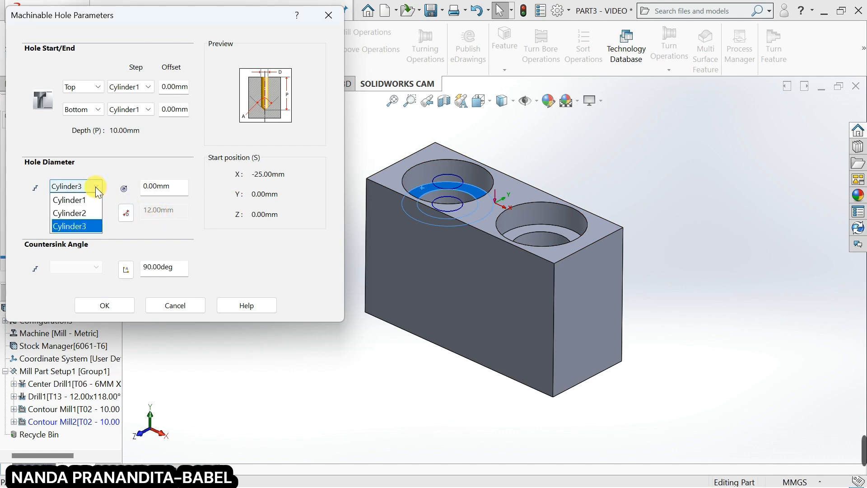
{"action": "left_click", "coordinate": [82, 199]}
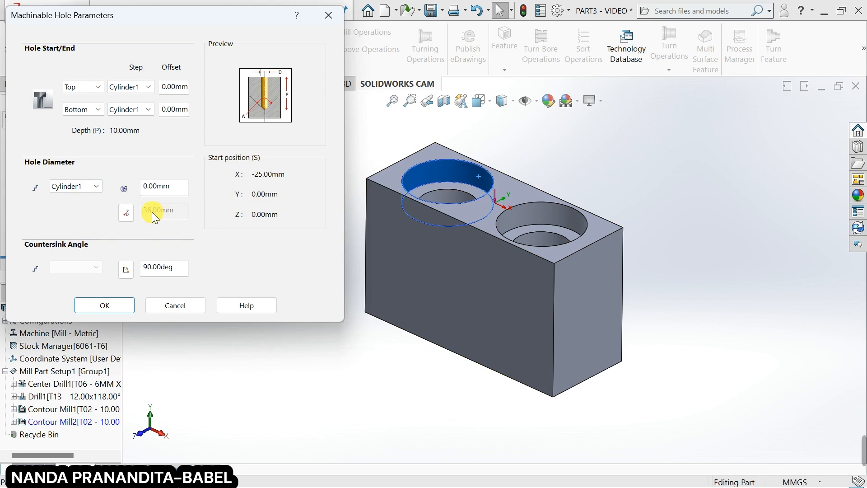
{"action": "left_click", "coordinate": [110, 305]}
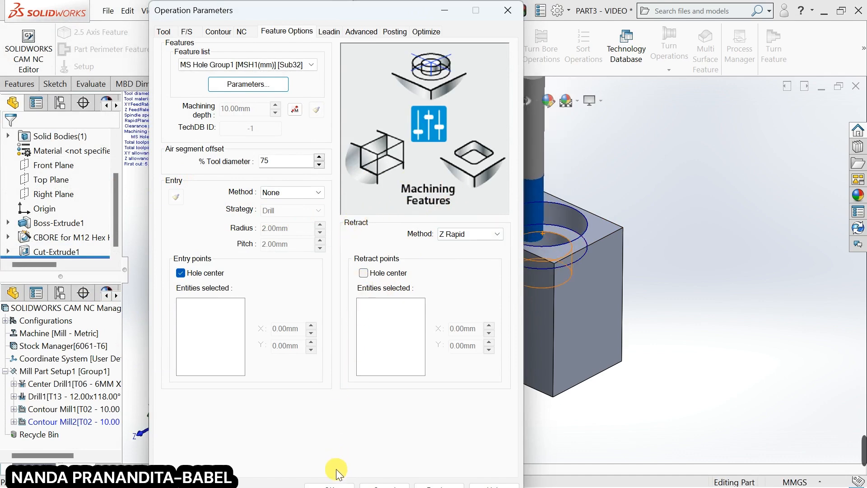
Accept the second contour mill's operation parameters and generate its toolpath.
{"action": "left_click", "coordinate": [336, 484]}
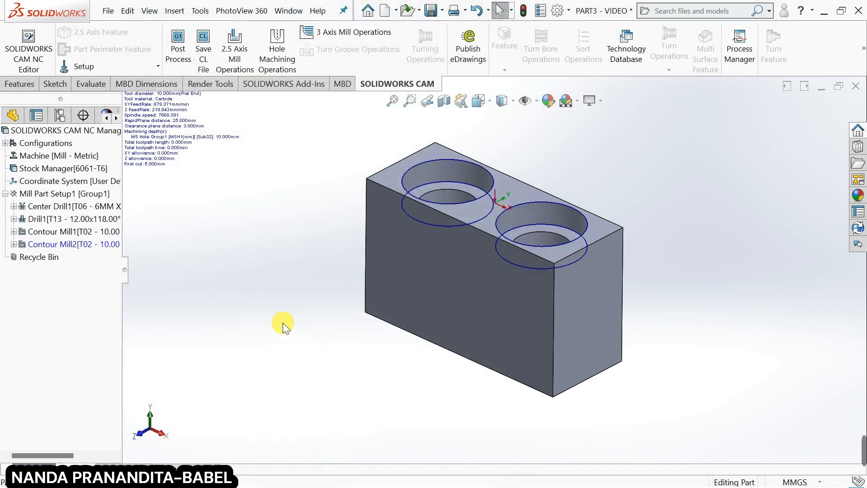
{"action": "right_click", "coordinate": [89, 245]}
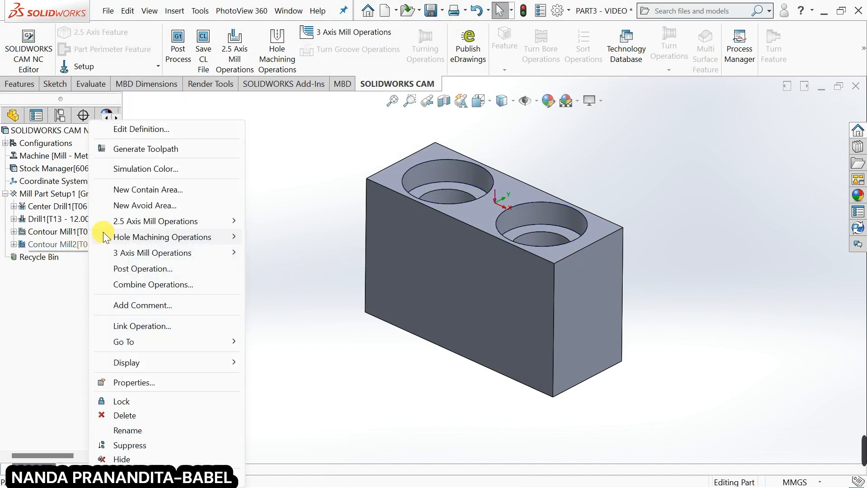
{"action": "left_click", "coordinate": [167, 152]}
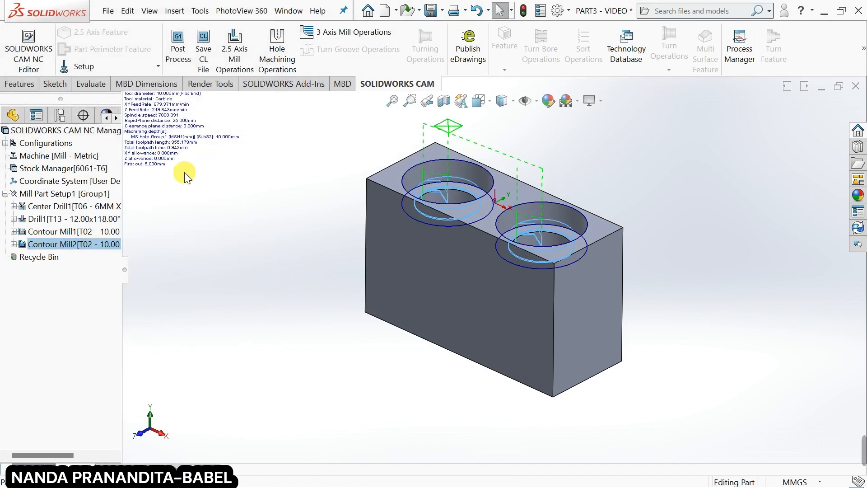
Simulate the second contour mill's toolpath at reduced speed, computing the WIP from all preceding operations at Fine quality.
{"action": "right_click", "coordinate": [87, 243]}
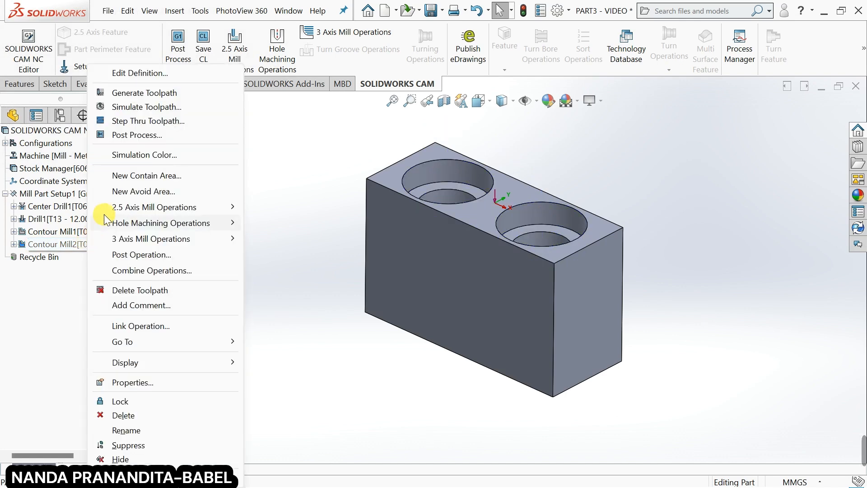
{"action": "left_click", "coordinate": [148, 107]}
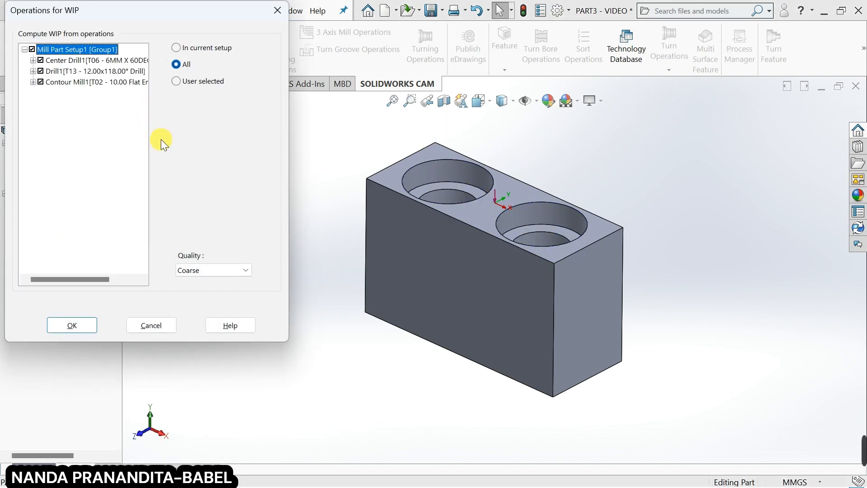
{"action": "left_click", "coordinate": [214, 270]}
{"action": "left_click", "coordinate": [210, 280]}
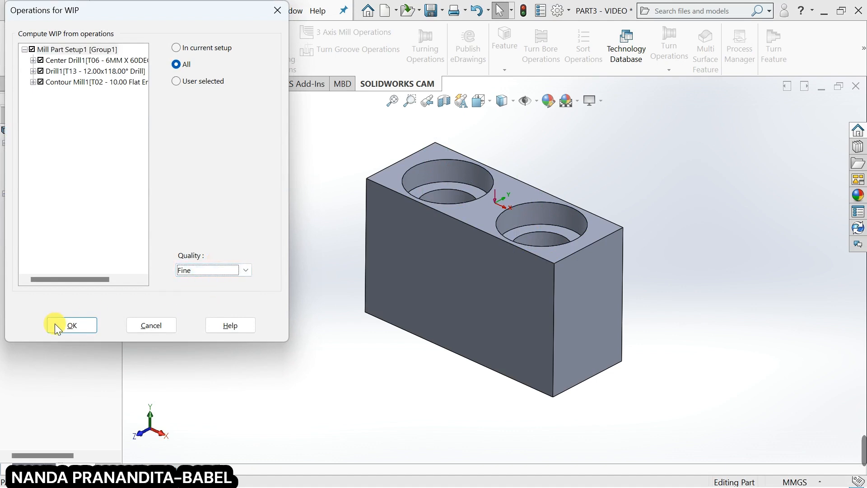
{"action": "left_click", "coordinate": [55, 323]}
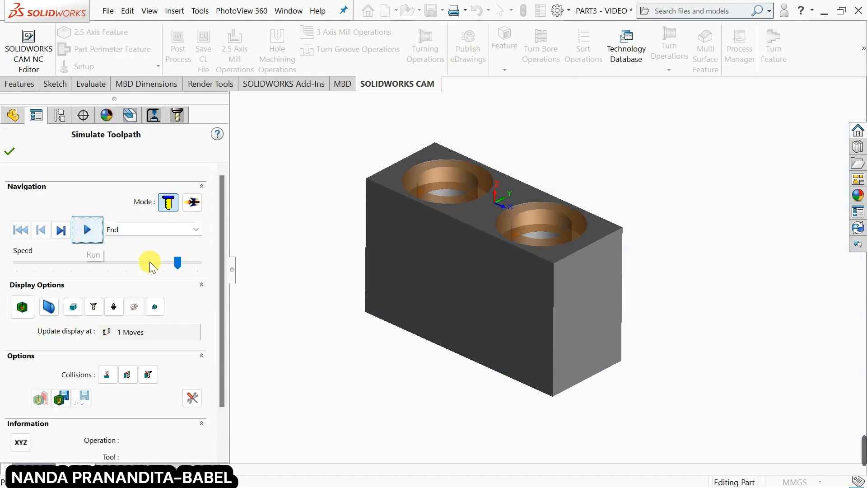
{"action": "left_click", "coordinate": [161, 263]}
{"action": "left_click", "coordinate": [88, 228]}
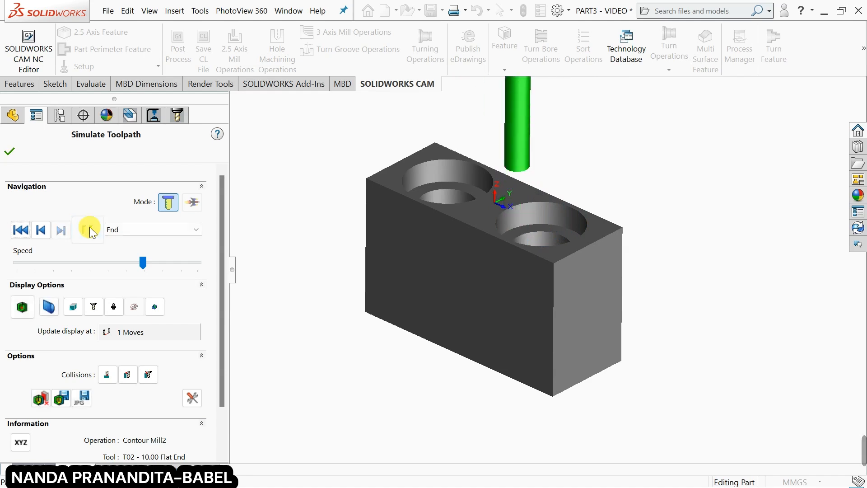
Show the deviation comparison on the simulated part, inspect both stepped holes from several angles, and close the simulation.
{"action": "left_click", "coordinate": [23, 307]}
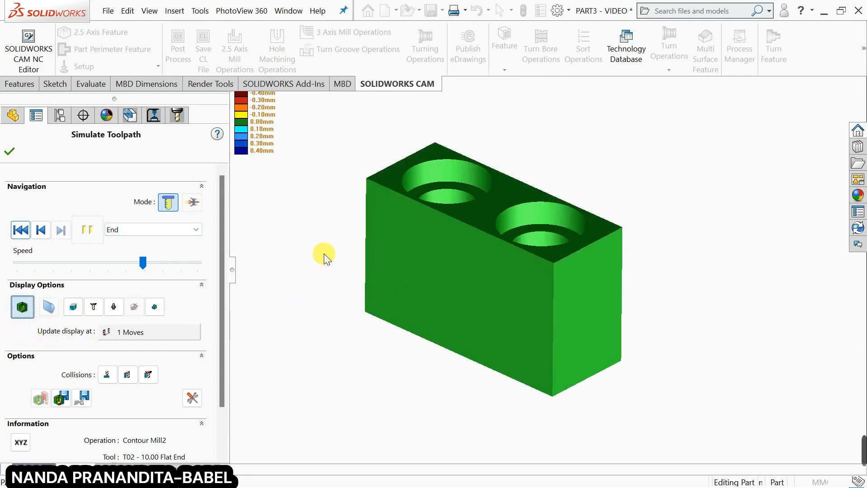
{"action": "middle_click_drag", "start_coordinate": [323, 253], "coordinate": [335, 318]}
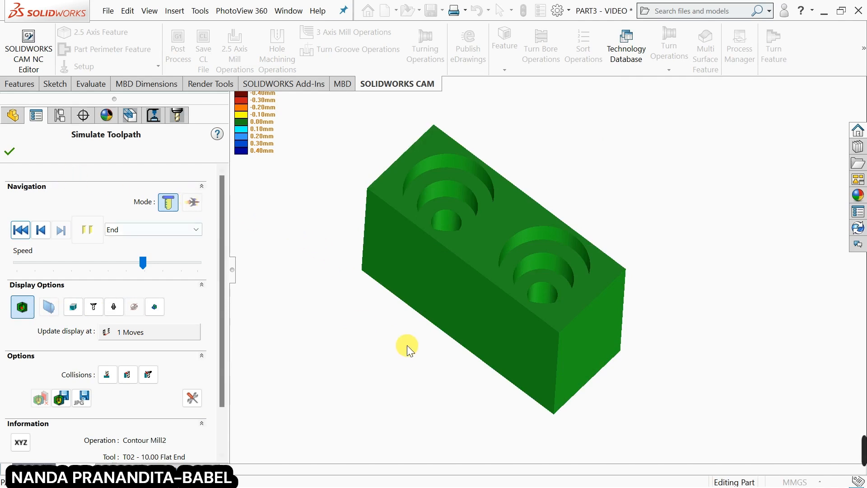
{"action": "middle_click_drag", "start_coordinate": [405, 346], "coordinate": [373, 273]}
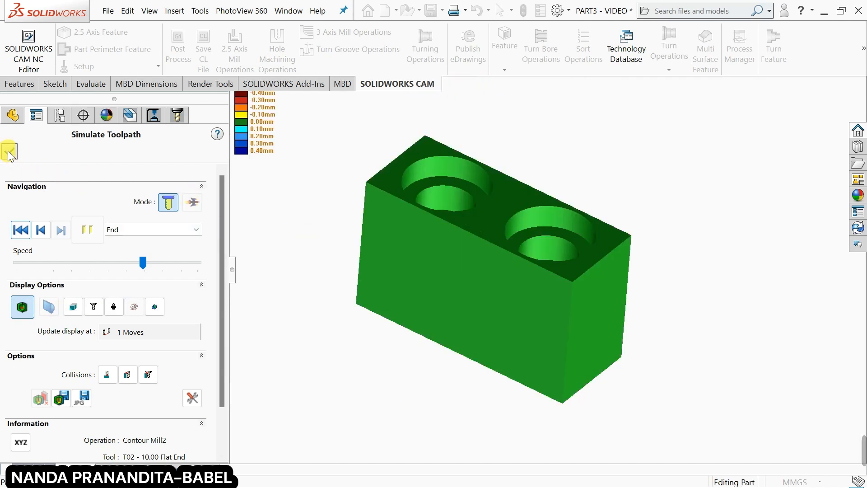
{"action": "left_click", "coordinate": [10, 151]}
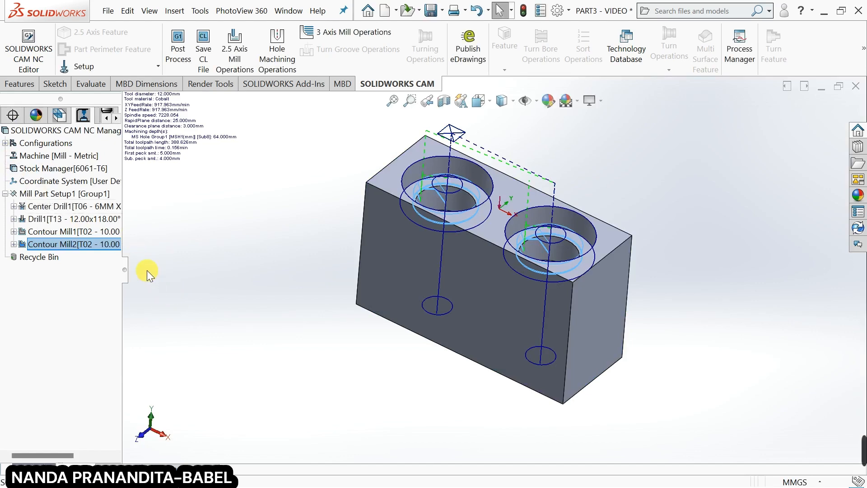
Review the toolpath analysis and estimated machining time in the second contour mill's optimization parameters, and close its definition.
{"action": "right_click", "coordinate": [82, 243]}
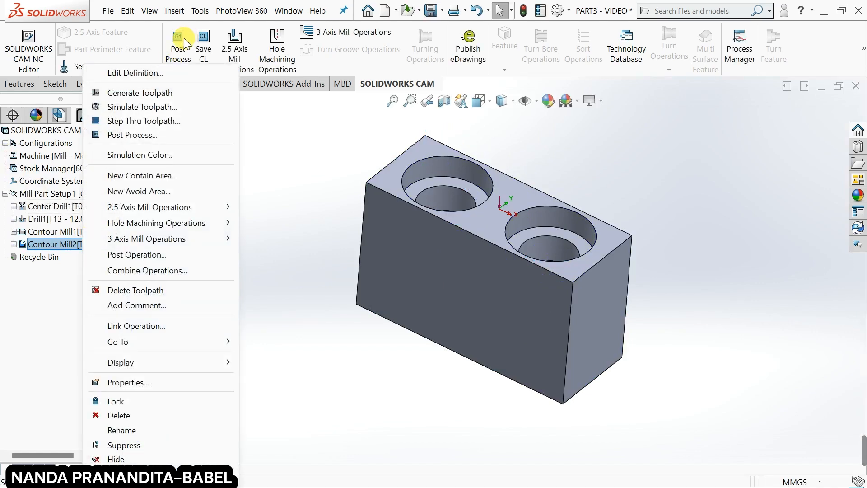
{"action": "left_click", "coordinate": [155, 75]}
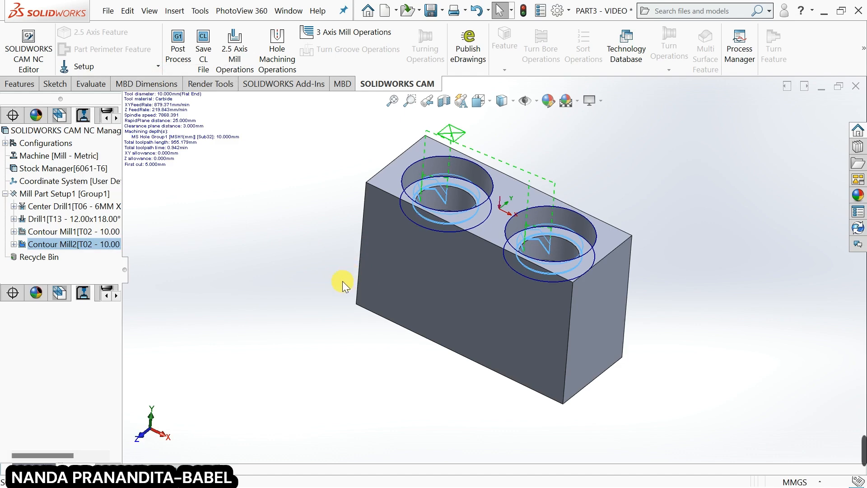
{"action": "left_click", "coordinate": [427, 32]}
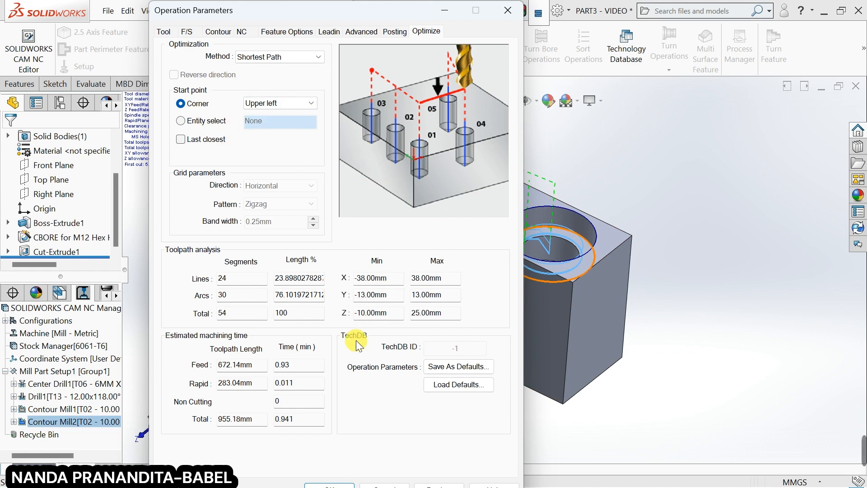
{"action": "left_click", "coordinate": [332, 483]}
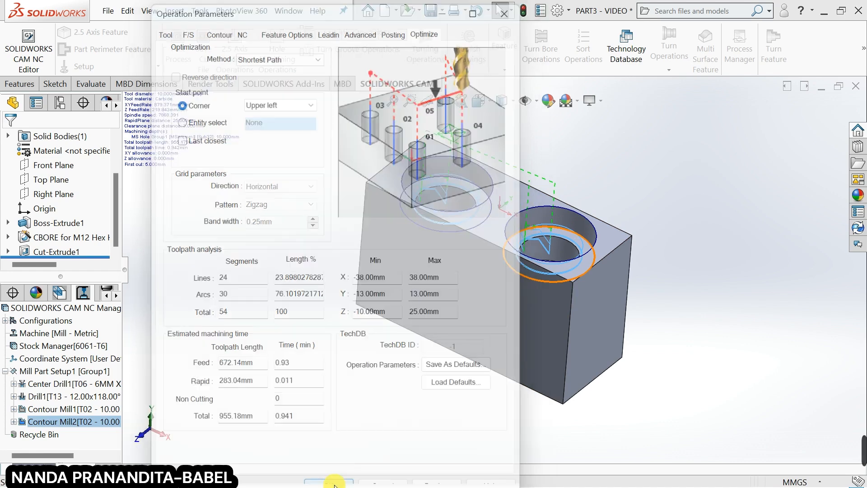